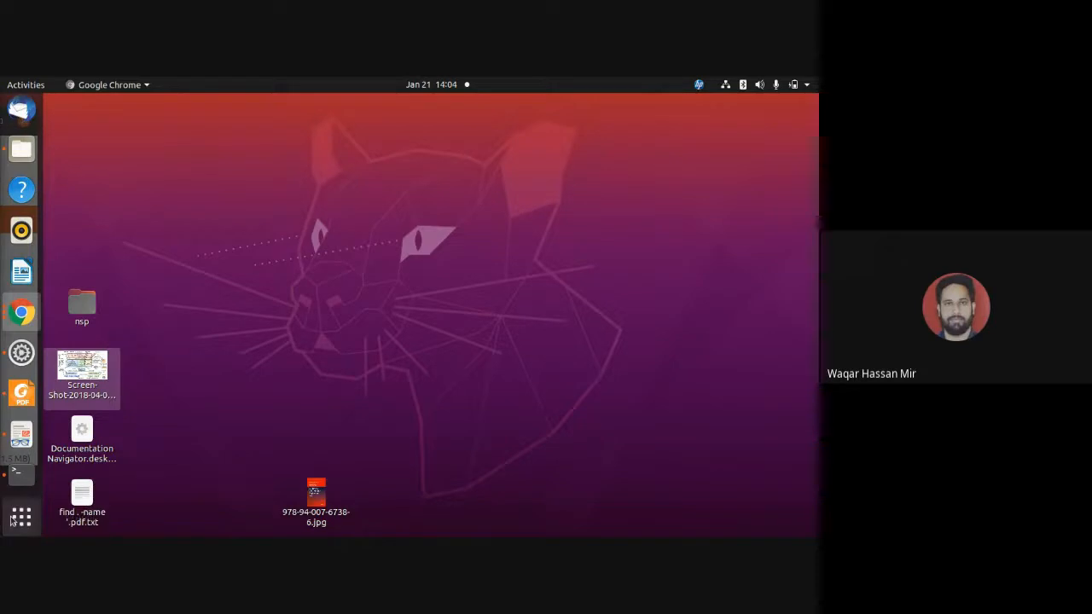
Launch VirtualBox and dismiss the screen-sharing notification covering its manager window.
{"action": "left_click", "coordinate": [11, 521]}
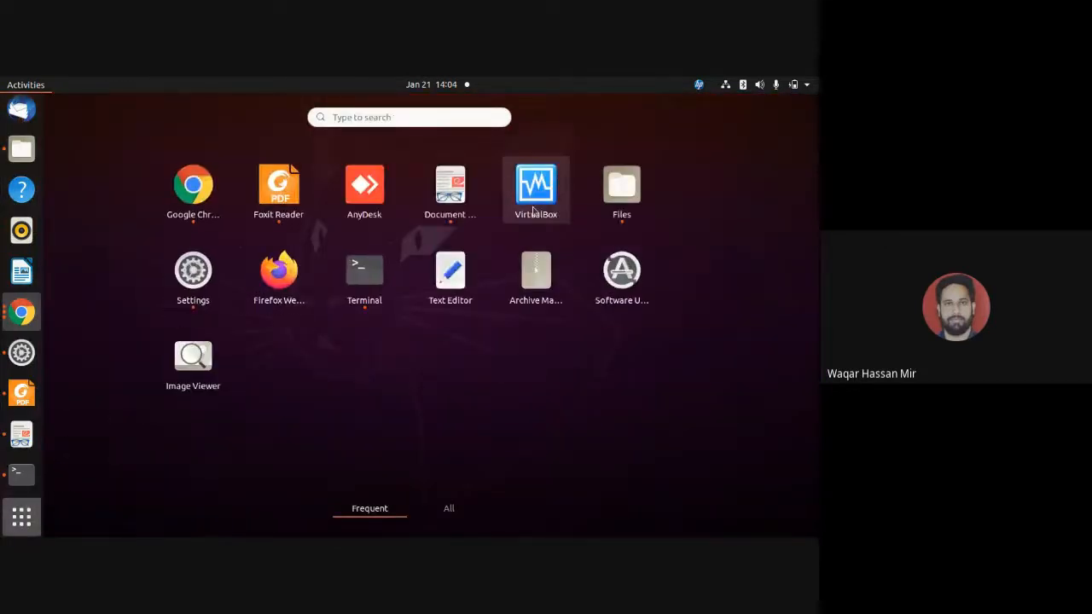
{"action": "left_click", "coordinate": [534, 205]}
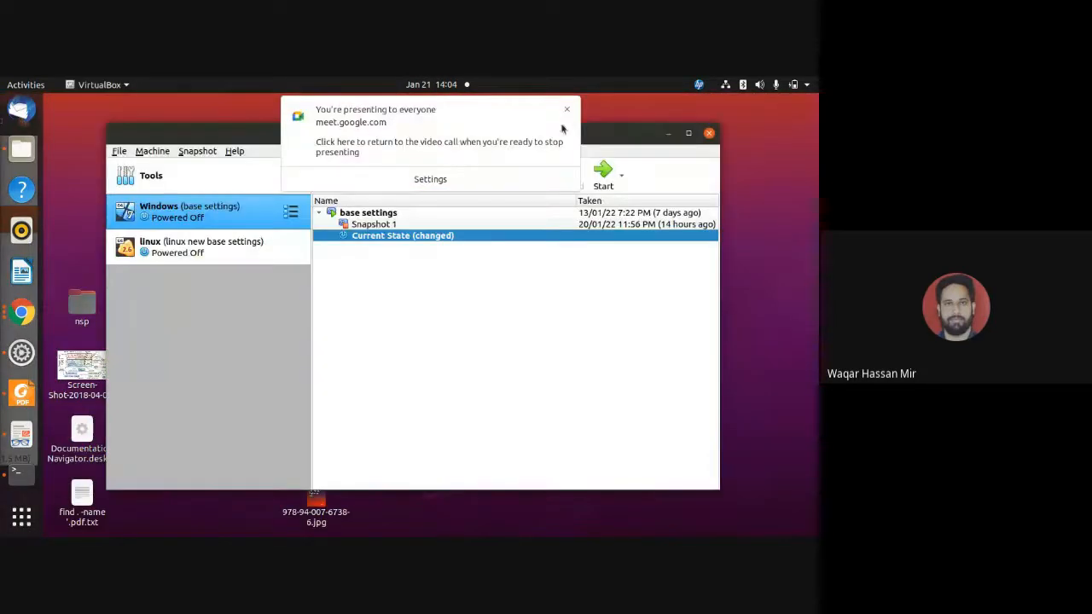
{"action": "left_click", "coordinate": [567, 111]}
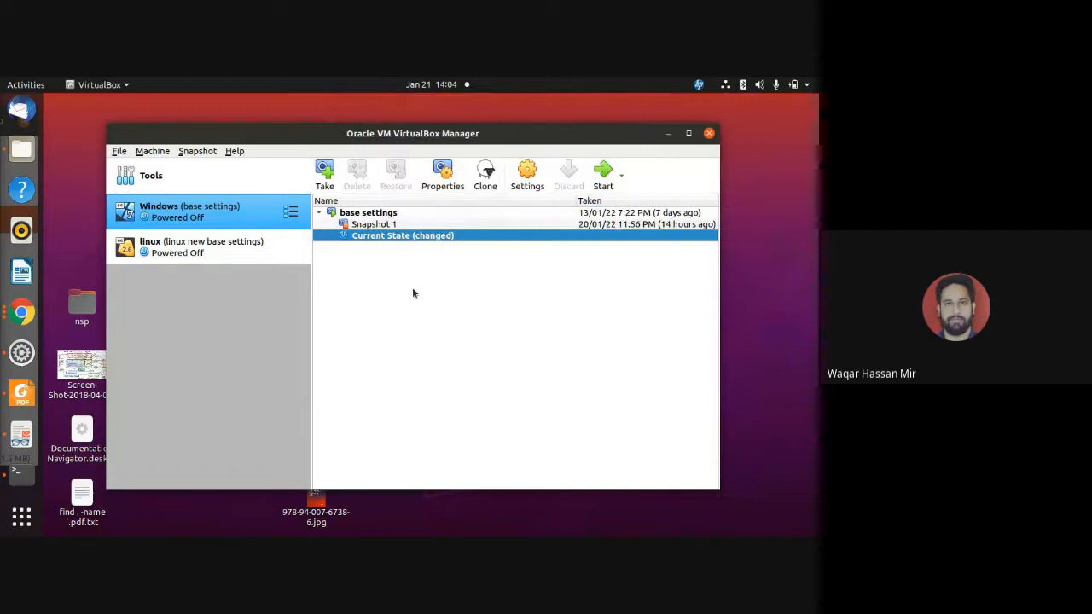
Delete Snapshot 1 of the Windows virtual machine.
{"action": "right_click", "coordinate": [388, 224]}
{"action": "left_click", "coordinate": [418, 238]}
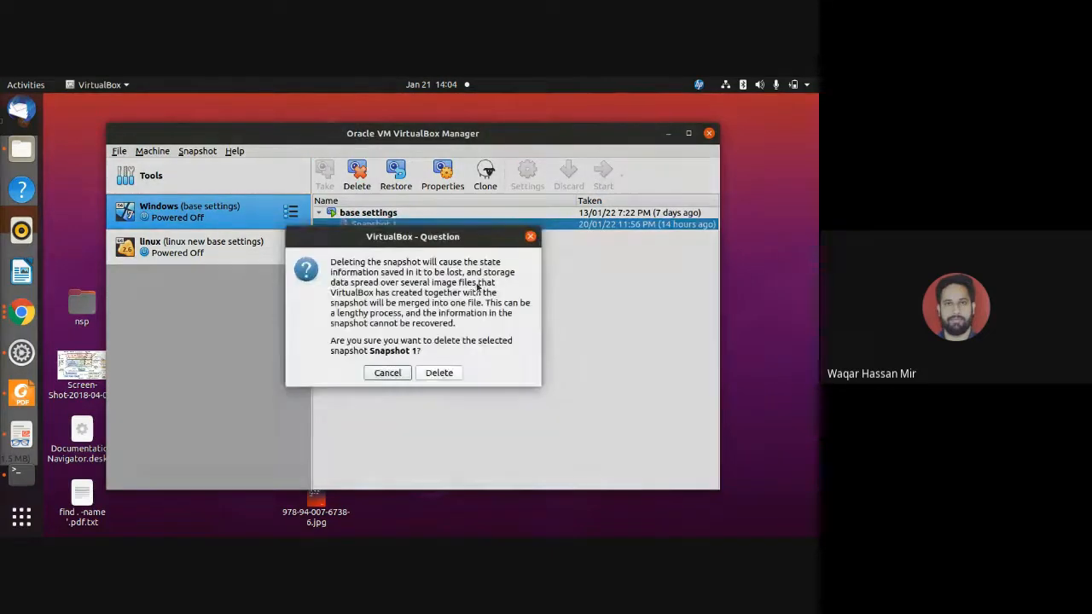
{"action": "left_click", "coordinate": [441, 373]}
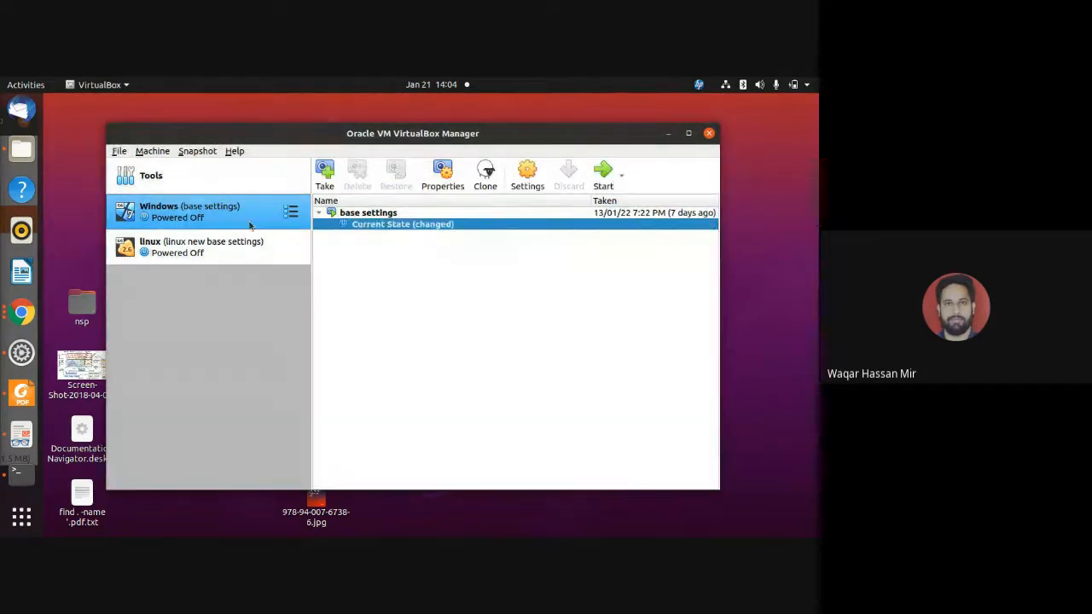
Restore the Windows machine's base settings snapshot, first saving the current machine state as a new snapshot.
{"action": "left_click", "coordinate": [366, 212]}
{"action": "left_click", "coordinate": [395, 175]}
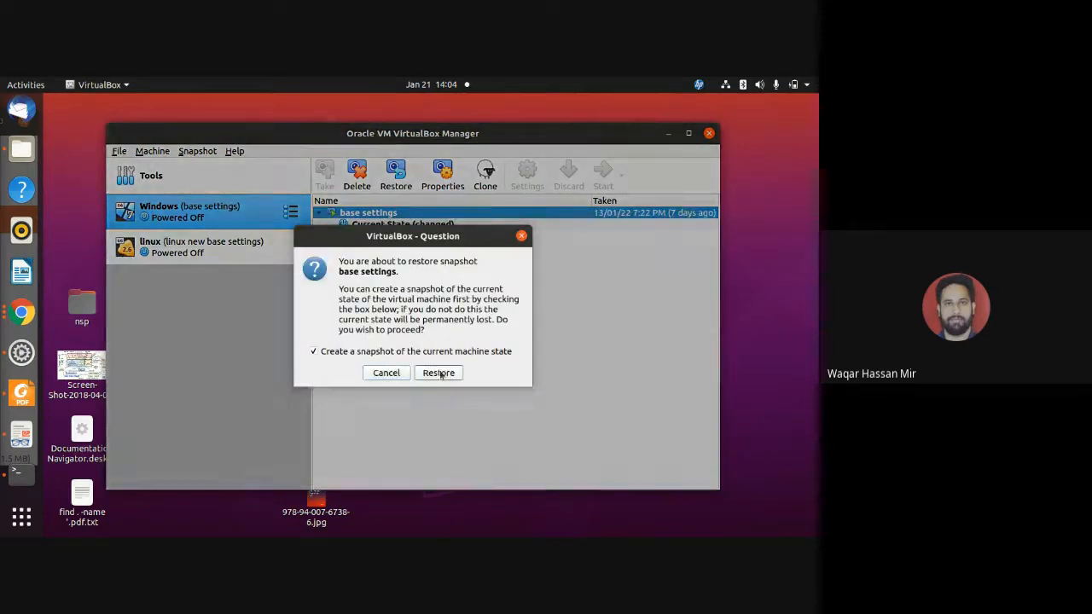
{"action": "left_click", "coordinate": [439, 373]}
{"action": "left_click", "coordinate": [479, 403]}
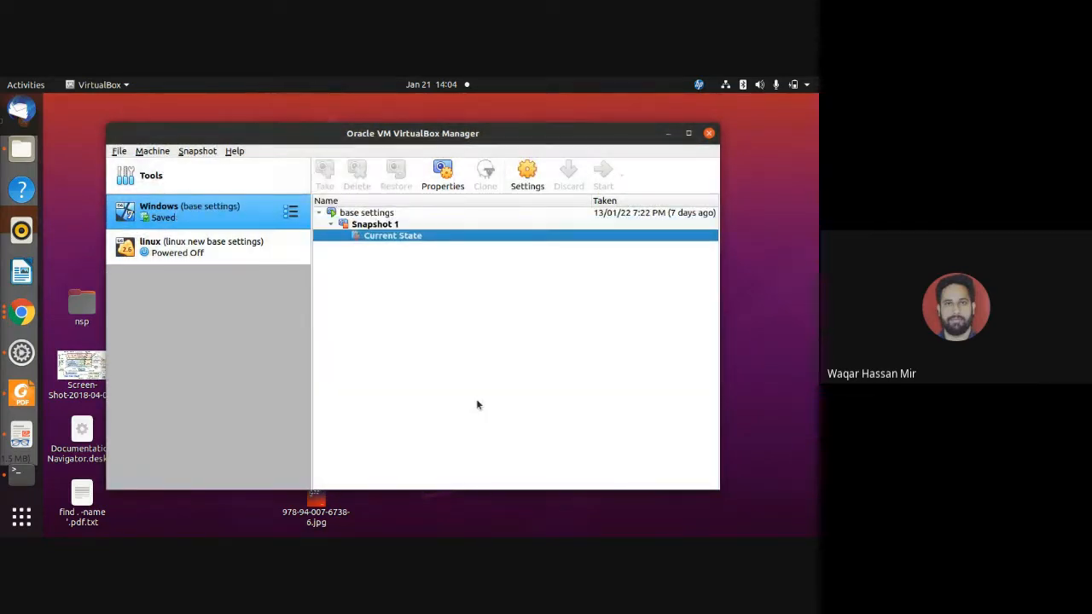
Start the restored Windows virtual machine and dismiss the keyboard capture and mouse integration messages.
{"action": "left_click", "coordinate": [602, 179]}
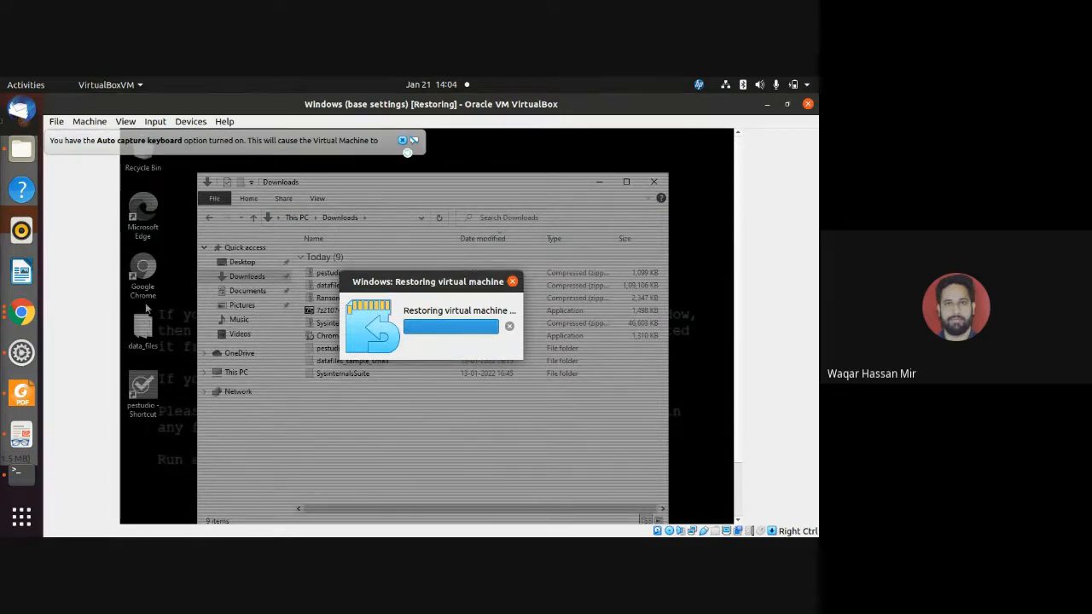
{"action": "left_click", "coordinate": [403, 142]}
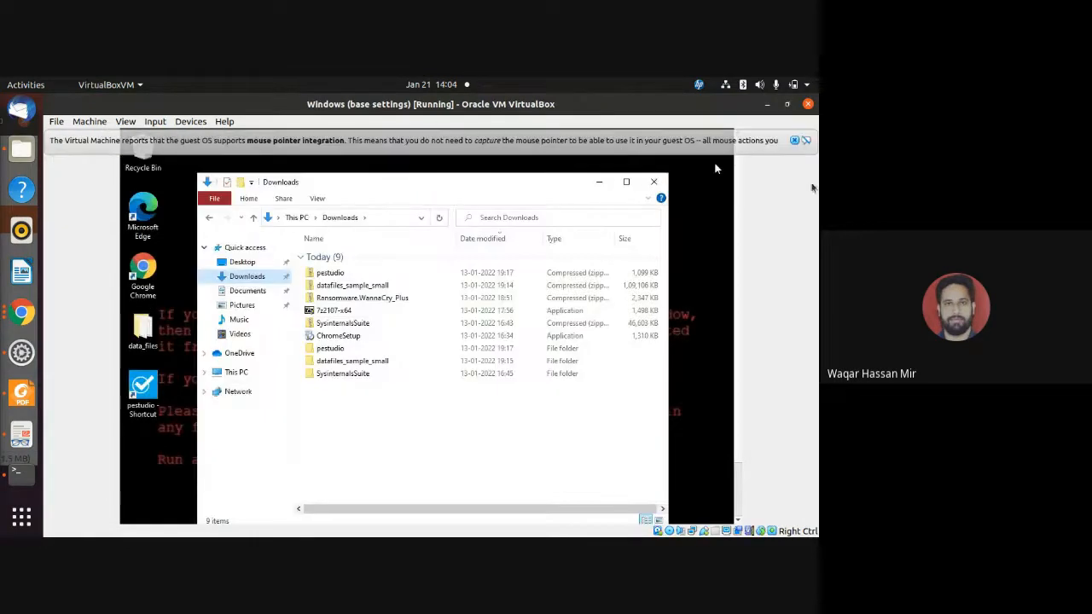
{"action": "left_click", "coordinate": [794, 140]}
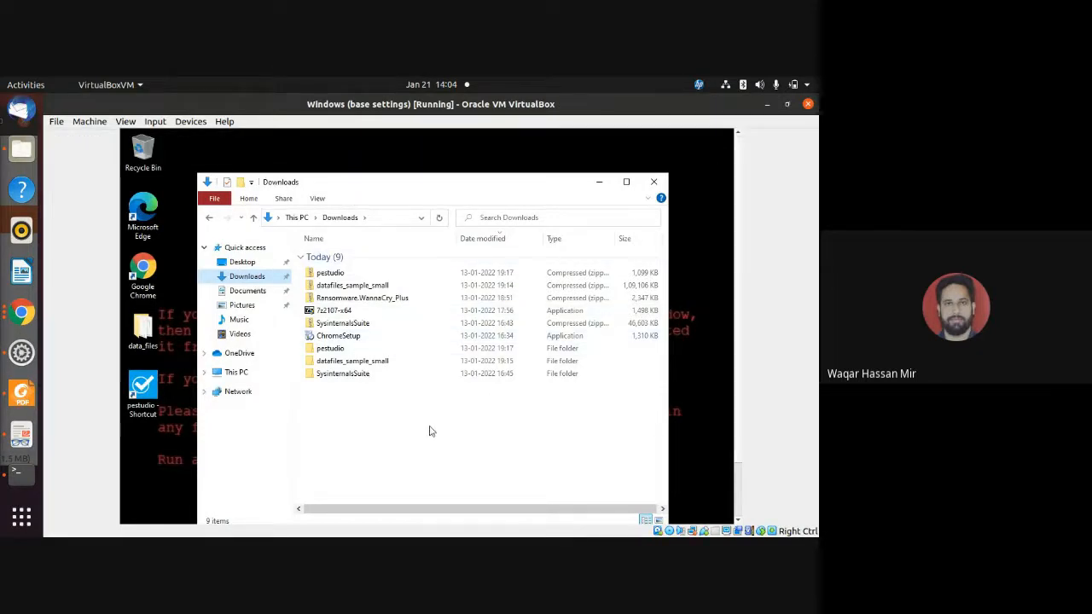
Open the SysinternalsSuite folder inside the Windows machine's Downloads folder.
{"action": "left_click", "coordinate": [356, 379]}
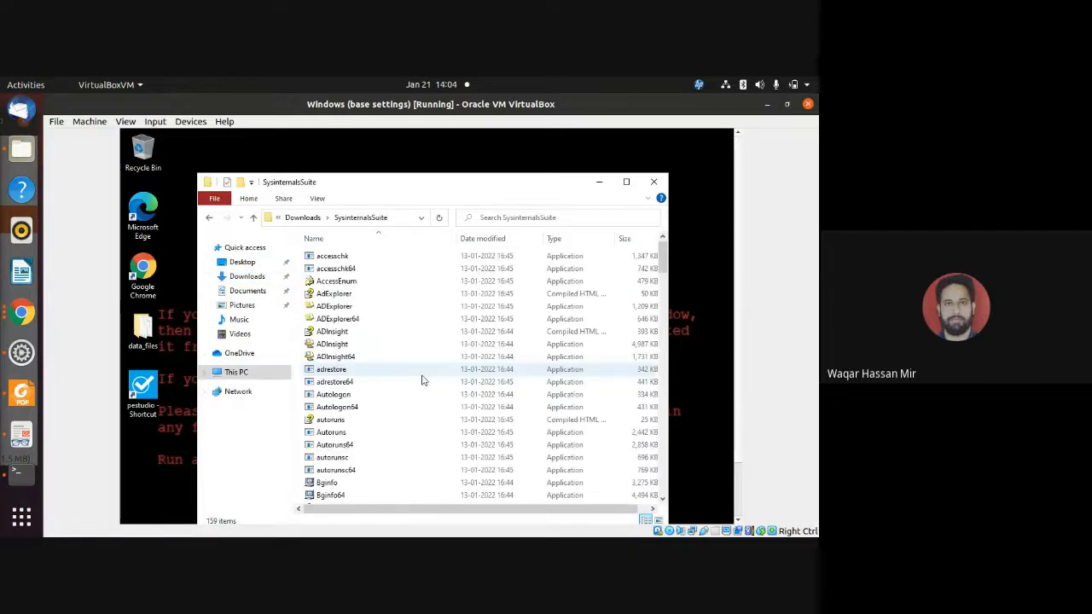
{"action": "left_click", "coordinate": [246, 278]}
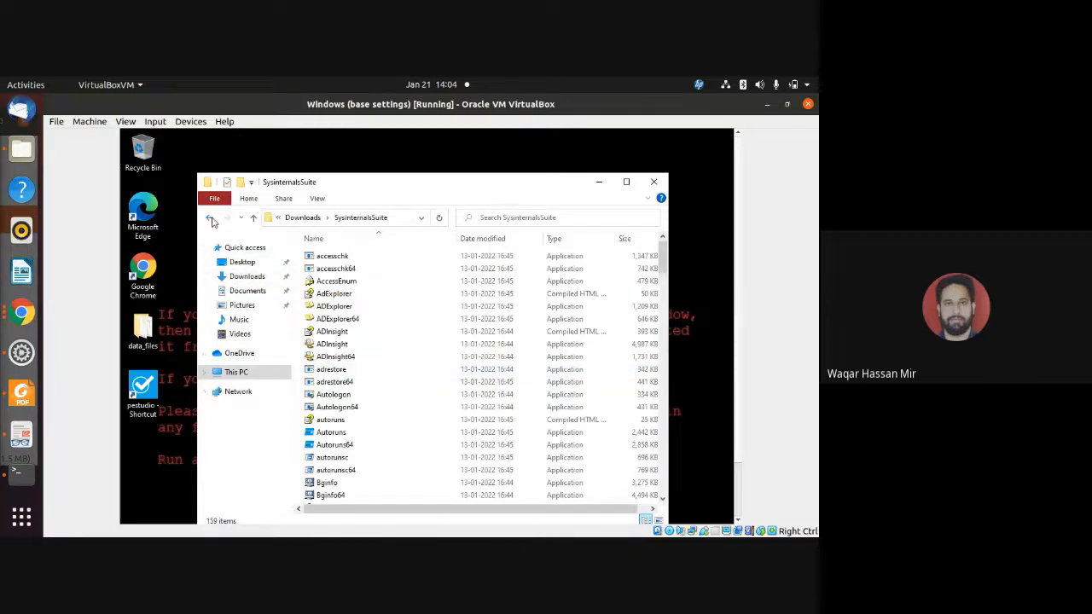
{"action": "left_click", "coordinate": [415, 373]}
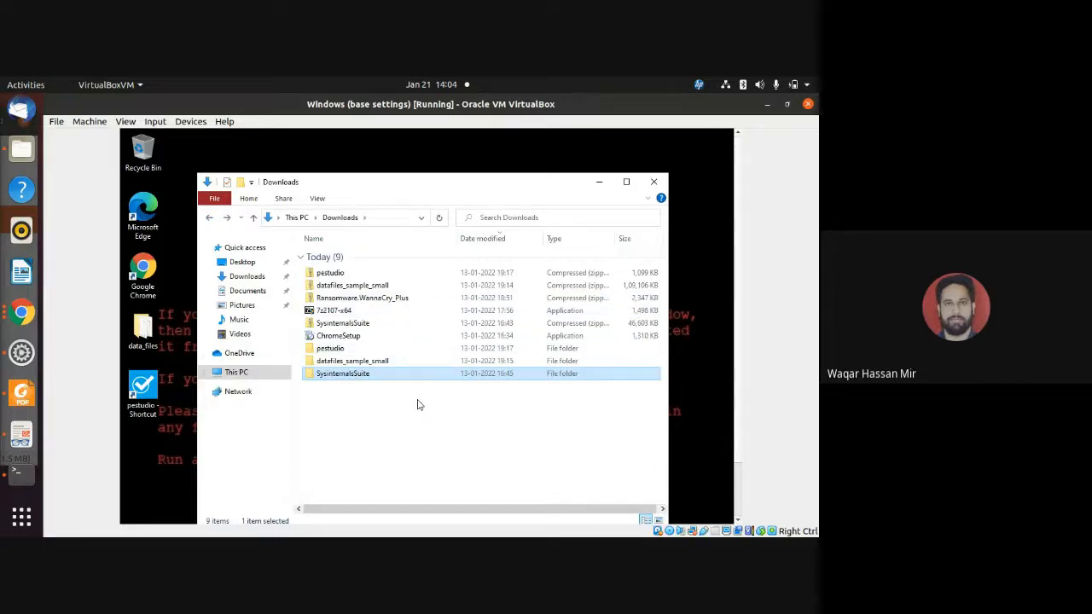
{"action": "double_click", "coordinate": [384, 378]}
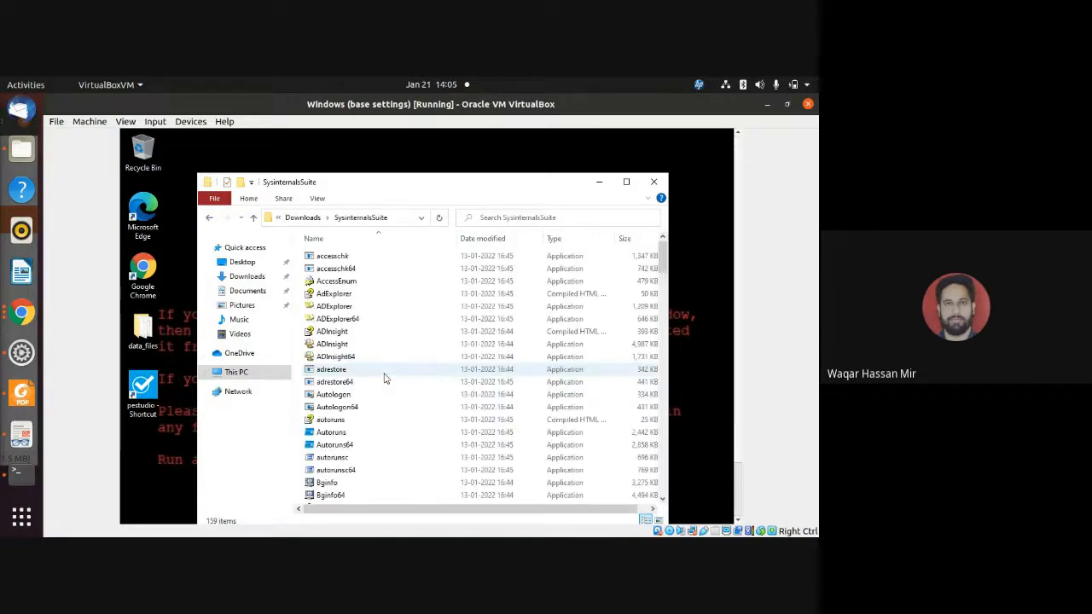
Browse the SysinternalsSuite tools down to the process utilities and locate Procmon64 and procexp64.
{"action": "scroll", "coordinate": [384, 378], "scroll_direction": "down", "scroll_amount": 5}
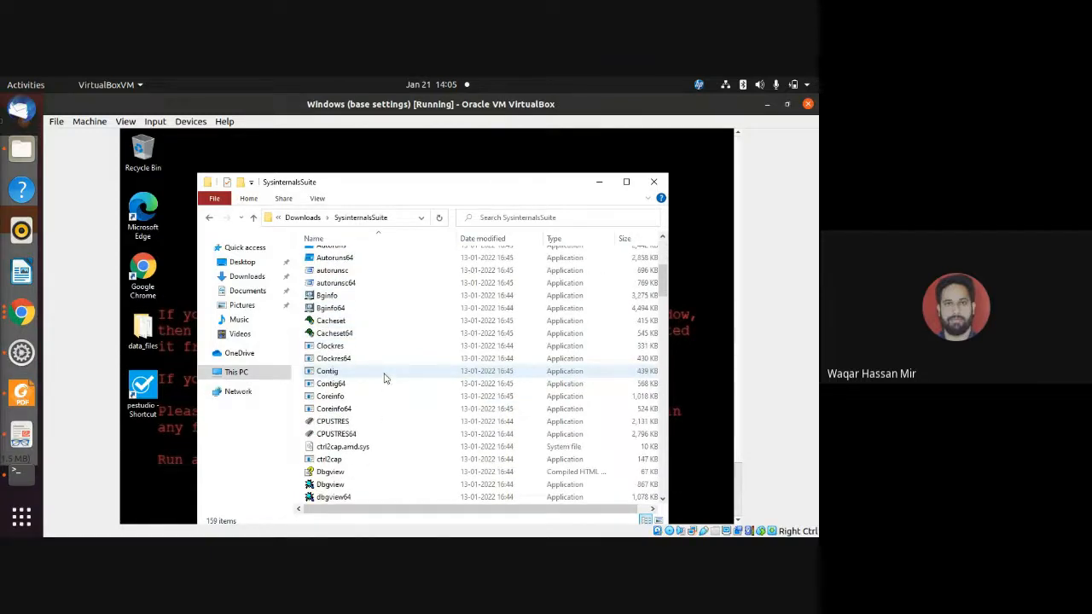
{"action": "scroll", "coordinate": [384, 378], "scroll_direction": "down", "scroll_amount": 3}
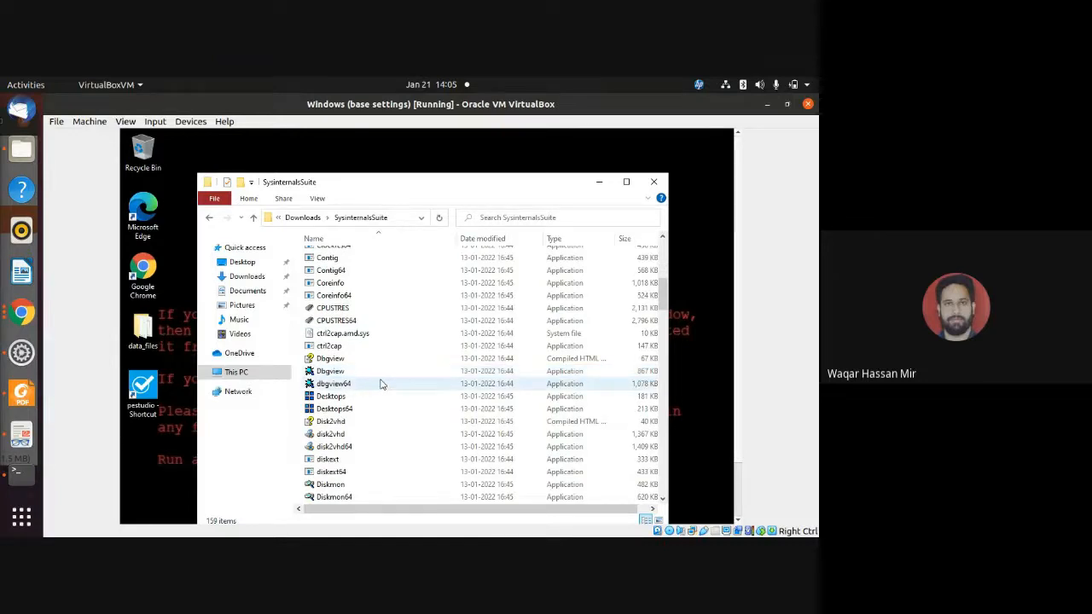
{"action": "scroll", "coordinate": [382, 386], "scroll_direction": "down", "scroll_amount": 2}
{"action": "scroll", "coordinate": [381, 390], "scroll_direction": "down", "scroll_amount": 5}
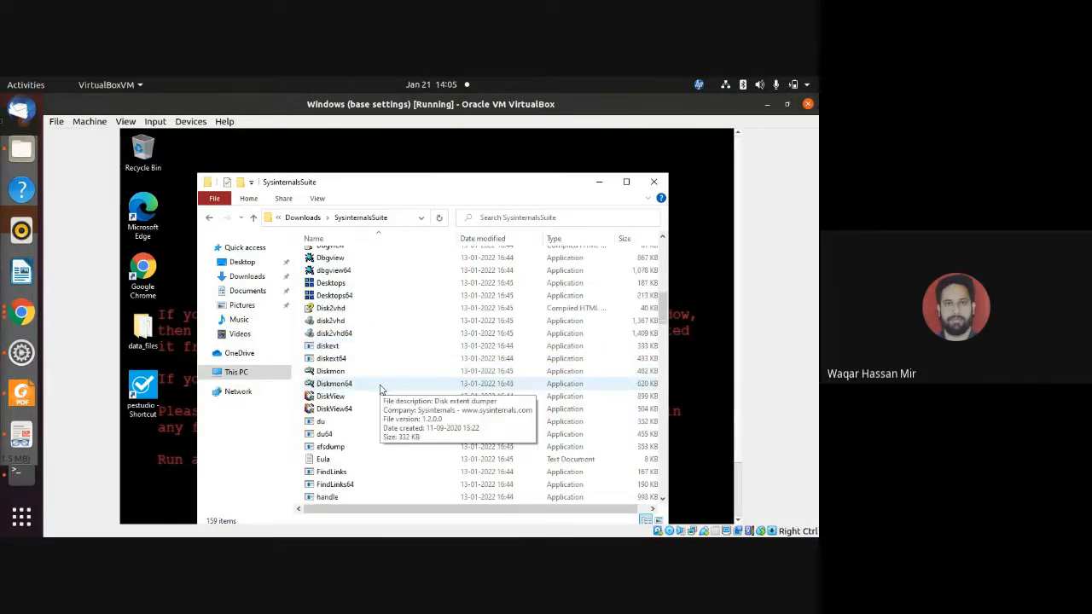
{"action": "scroll", "coordinate": [381, 390], "scroll_direction": "down", "scroll_amount": 1}
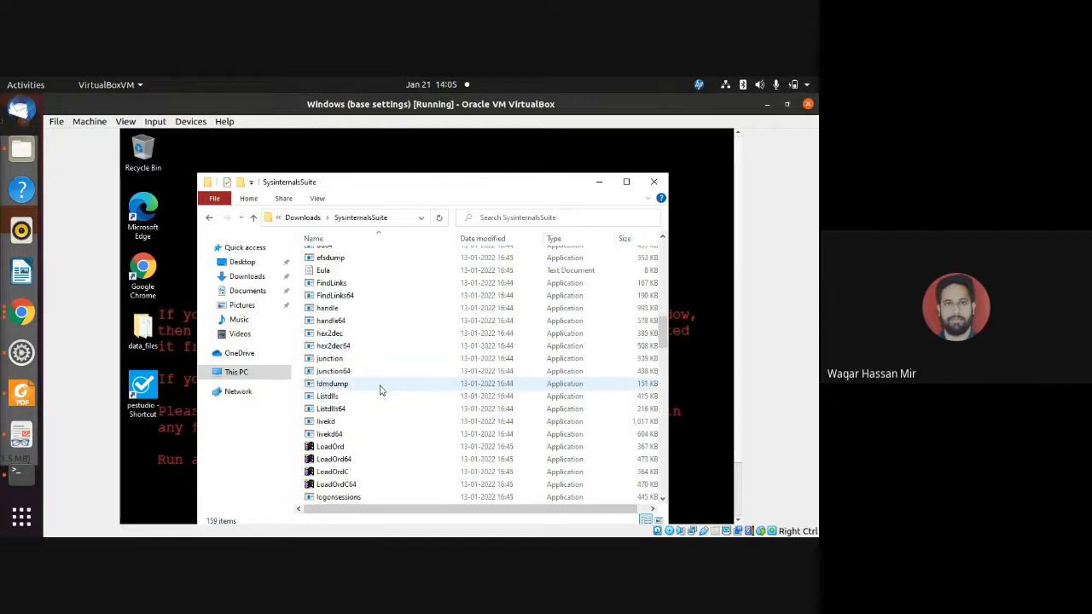
{"action": "scroll", "coordinate": [381, 389], "scroll_direction": "down", "scroll_amount": 3}
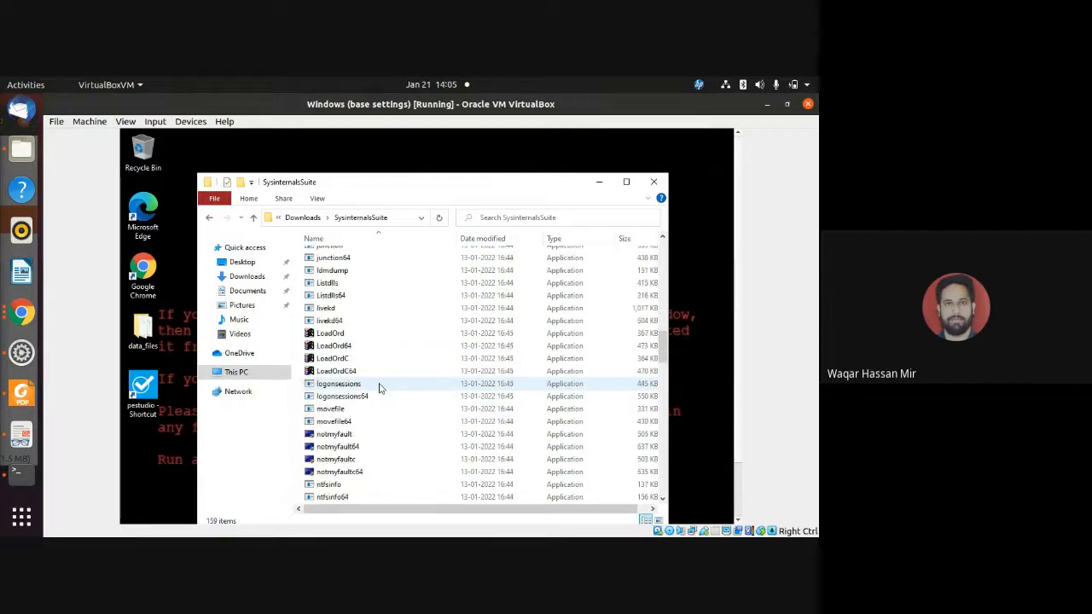
{"action": "scroll", "coordinate": [381, 390], "scroll_direction": "down", "scroll_amount": 5}
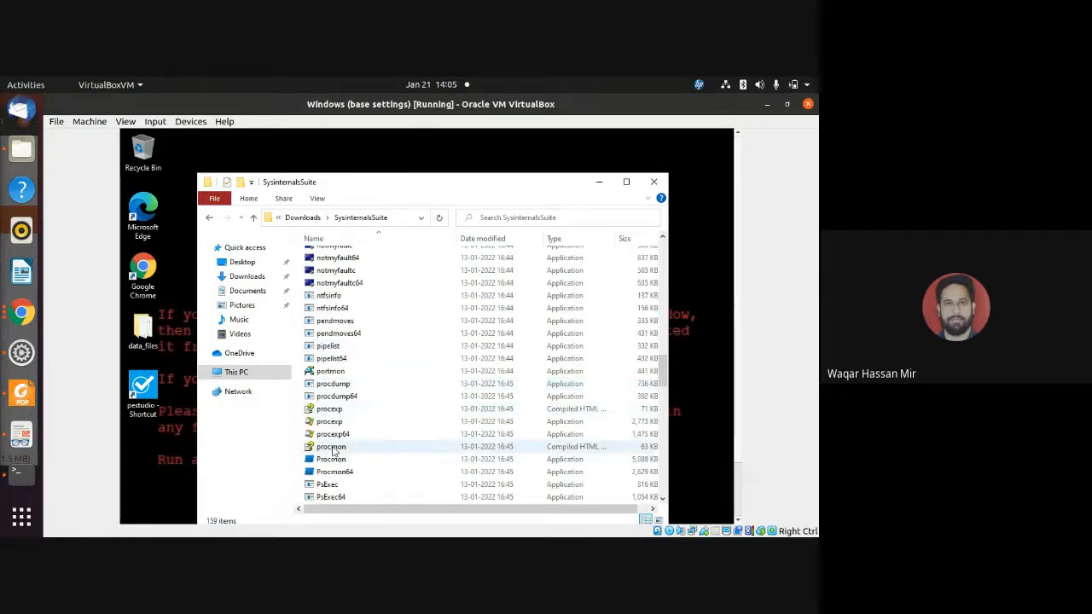
{"action": "left_click", "coordinate": [334, 472]}
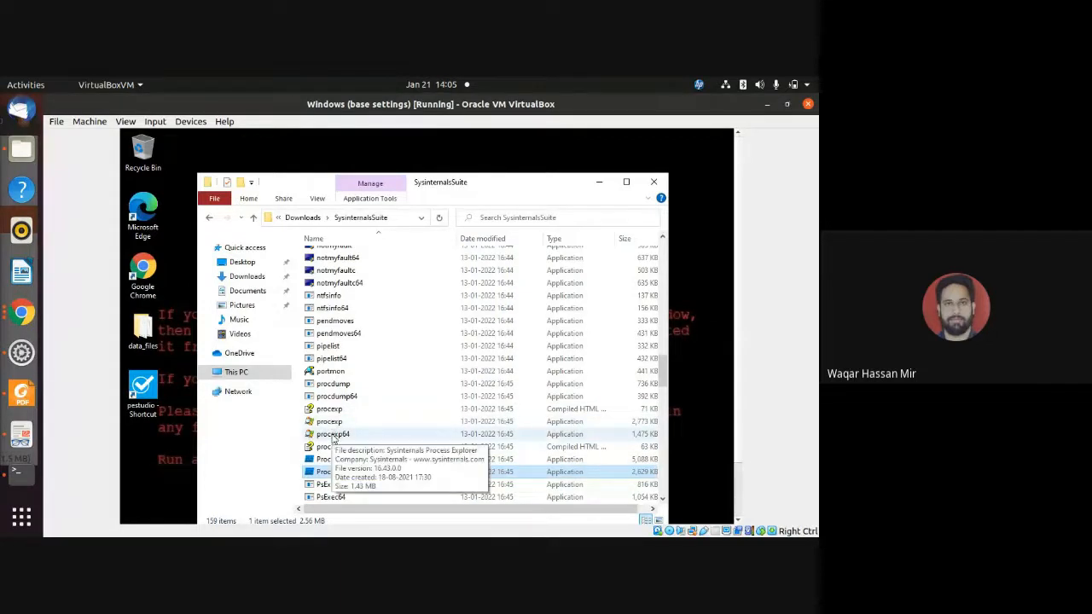
{"action": "left_click", "coordinate": [332, 435]}
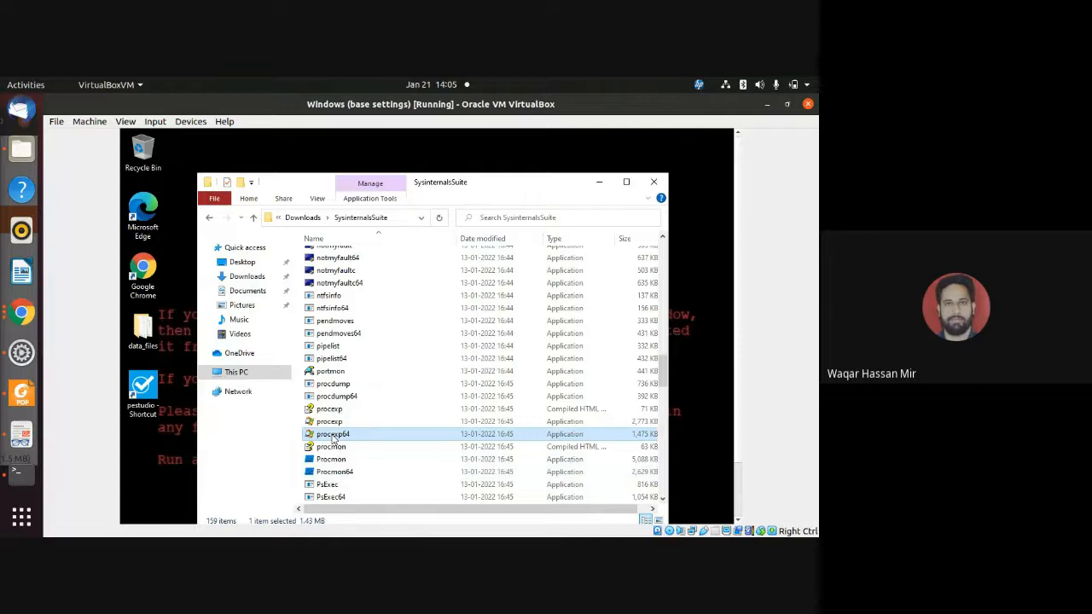
Look through the remaining Sysinternals utilities listed after the process tools, such as the Ps and Reg tools.
{"action": "scroll", "coordinate": [363, 435], "scroll_direction": "down", "scroll_amount": 2}
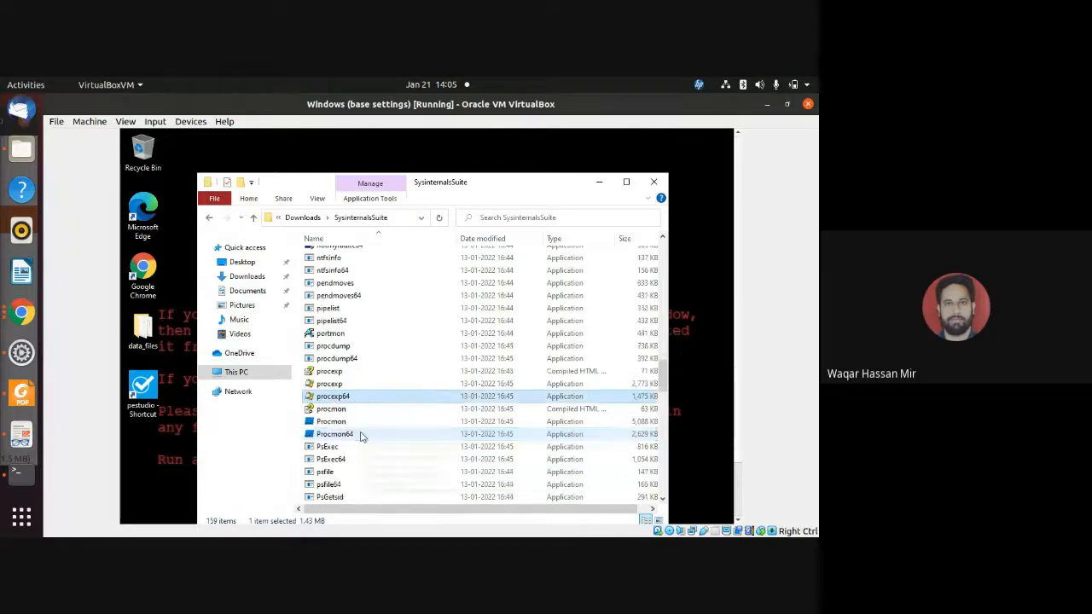
{"action": "scroll", "coordinate": [361, 437], "scroll_direction": "down", "scroll_amount": 3}
{"action": "scroll", "coordinate": [361, 436], "scroll_direction": "down", "scroll_amount": 3}
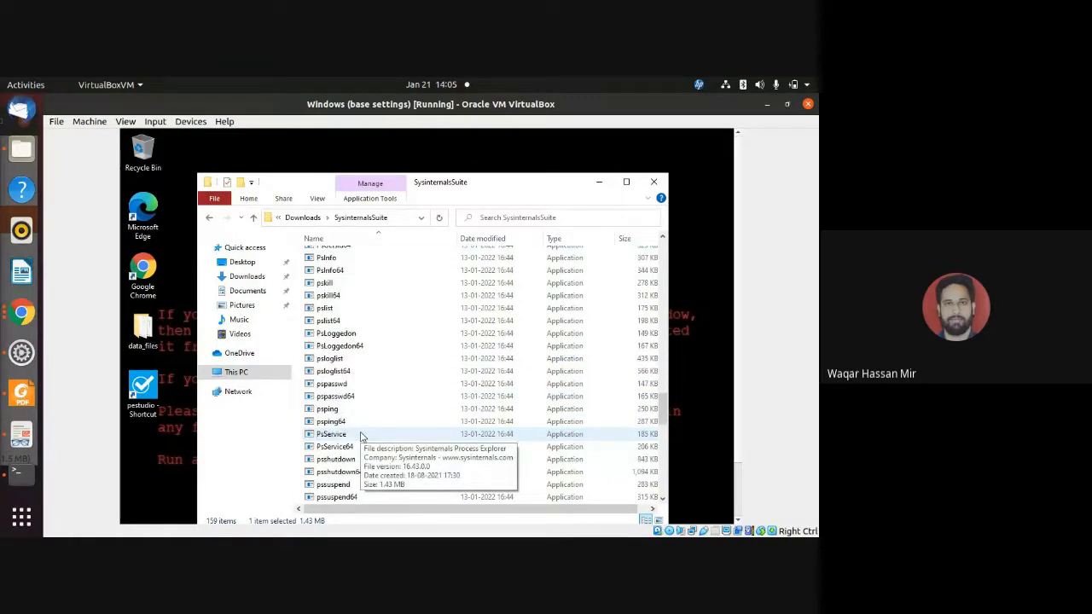
{"action": "scroll", "coordinate": [361, 437], "scroll_direction": "down", "scroll_amount": 3}
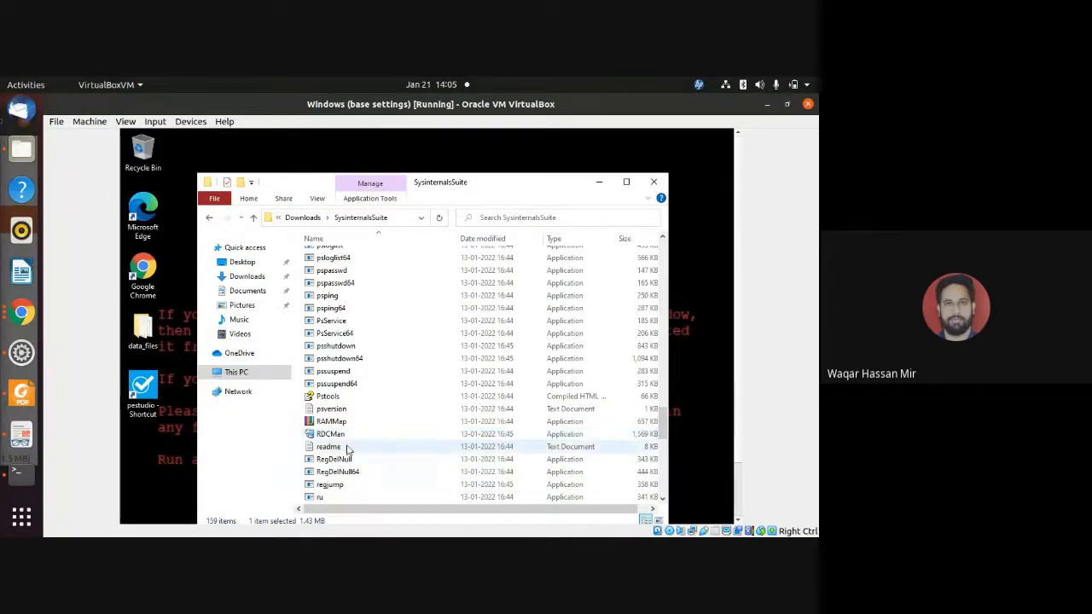
{"action": "scroll", "coordinate": [662, 431], "scroll_direction": "down", "scroll_amount": 10}
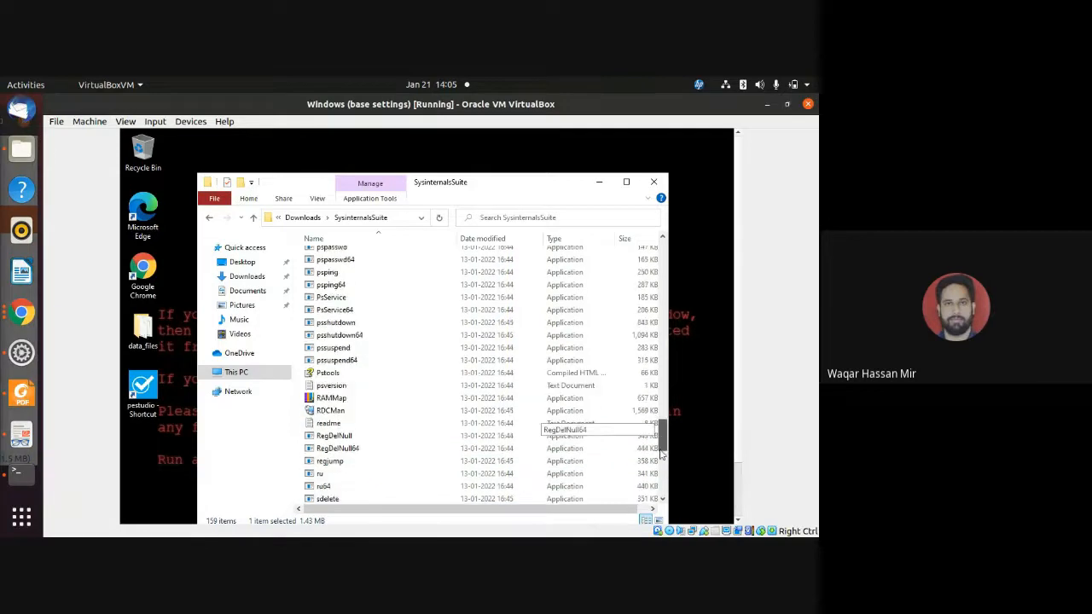
Return to the process tools in the SysinternalsSuite folder and highlight procexp64 and Procmon64 in turn.
{"action": "scroll", "coordinate": [655, 441], "scroll_direction": "up", "scroll_amount": 15}
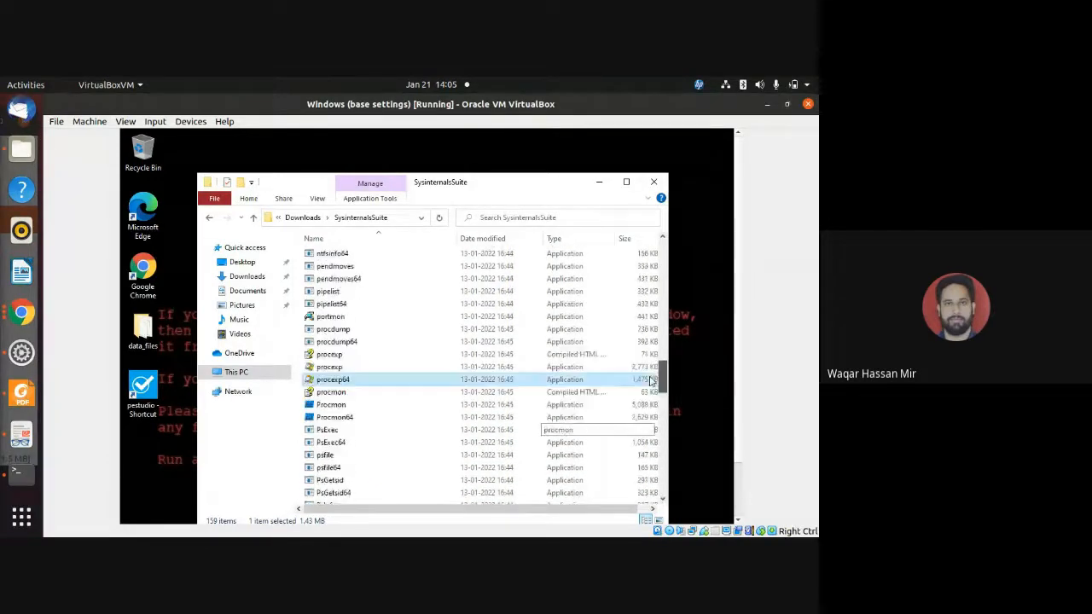
{"action": "scroll", "coordinate": [368, 475], "scroll_direction": "down", "scroll_amount": 4}
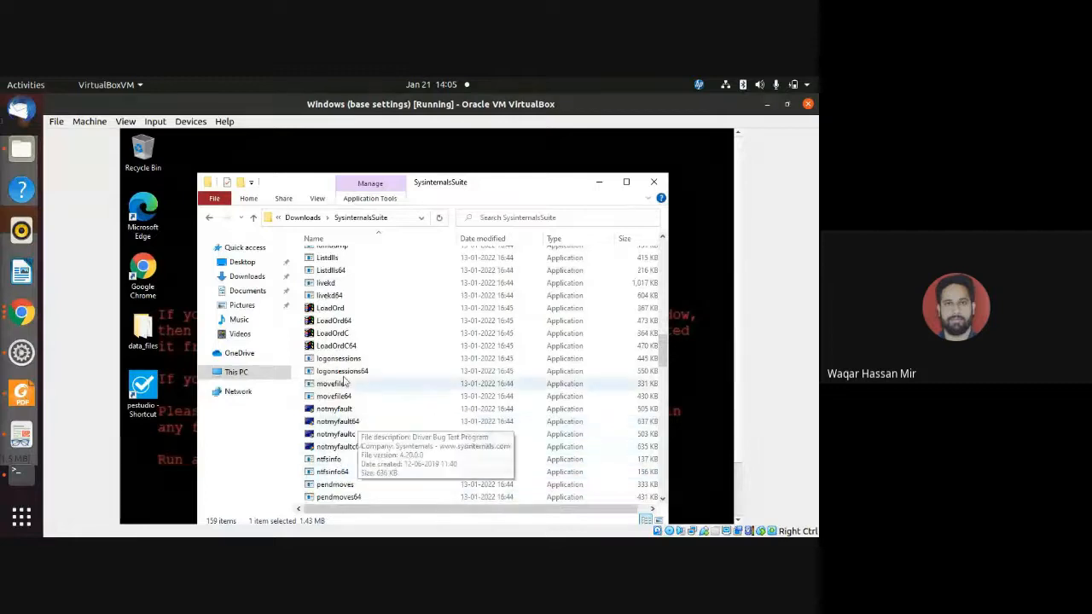
{"action": "scroll", "coordinate": [352, 435], "scroll_direction": "down", "scroll_amount": 3}
{"action": "scroll", "coordinate": [347, 486], "scroll_direction": "down", "scroll_amount": 2}
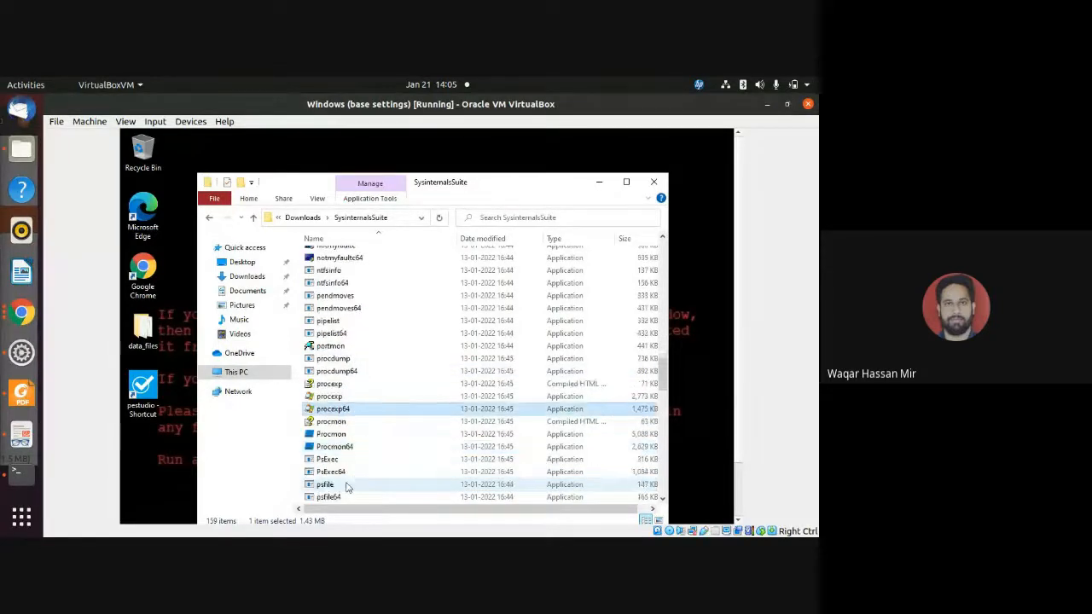
{"action": "left_click", "coordinate": [339, 415]}
{"action": "left_click", "coordinate": [420, 414]}
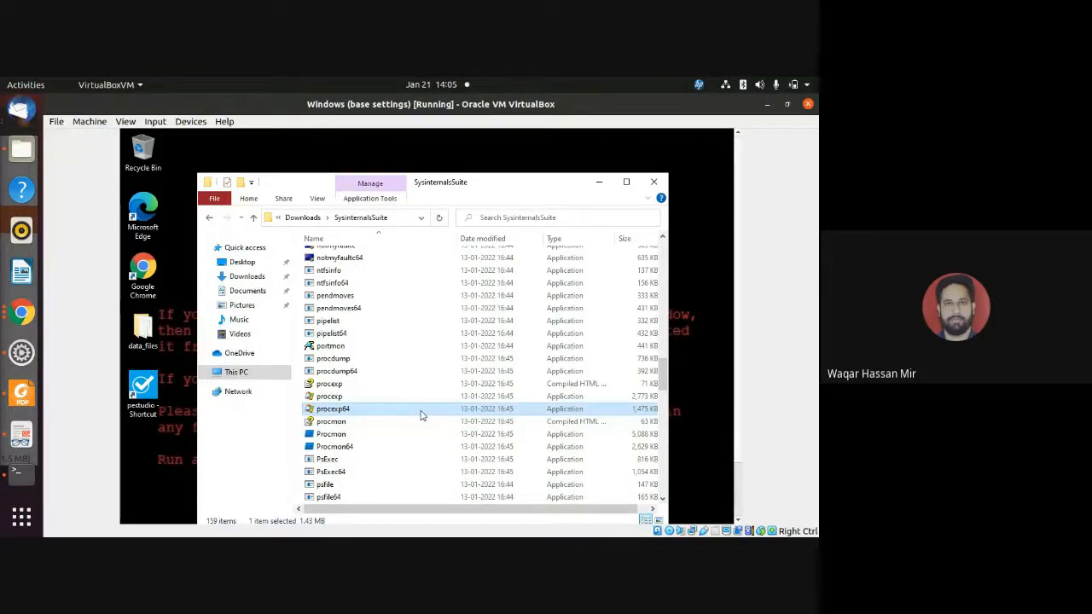
{"action": "left_click", "coordinate": [345, 449]}
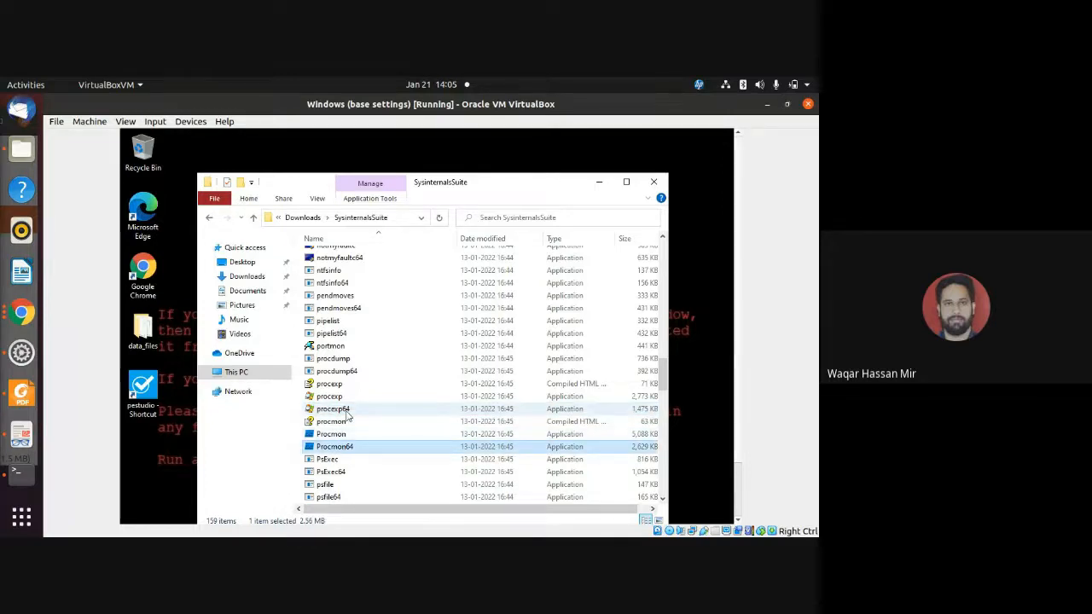
{"action": "left_click", "coordinate": [346, 413]}
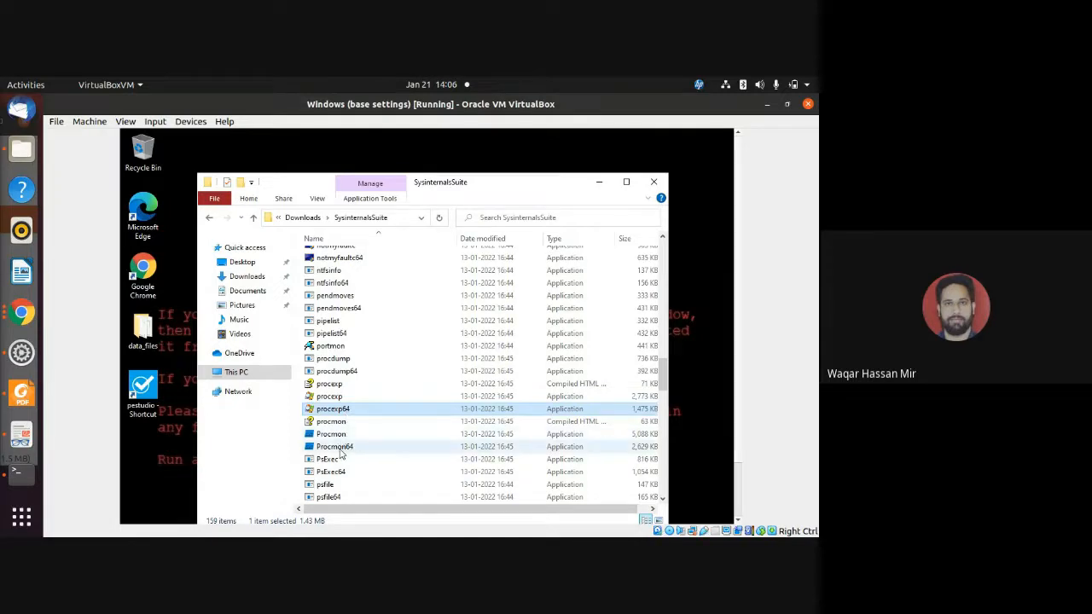
{"action": "left_click", "coordinate": [337, 447]}
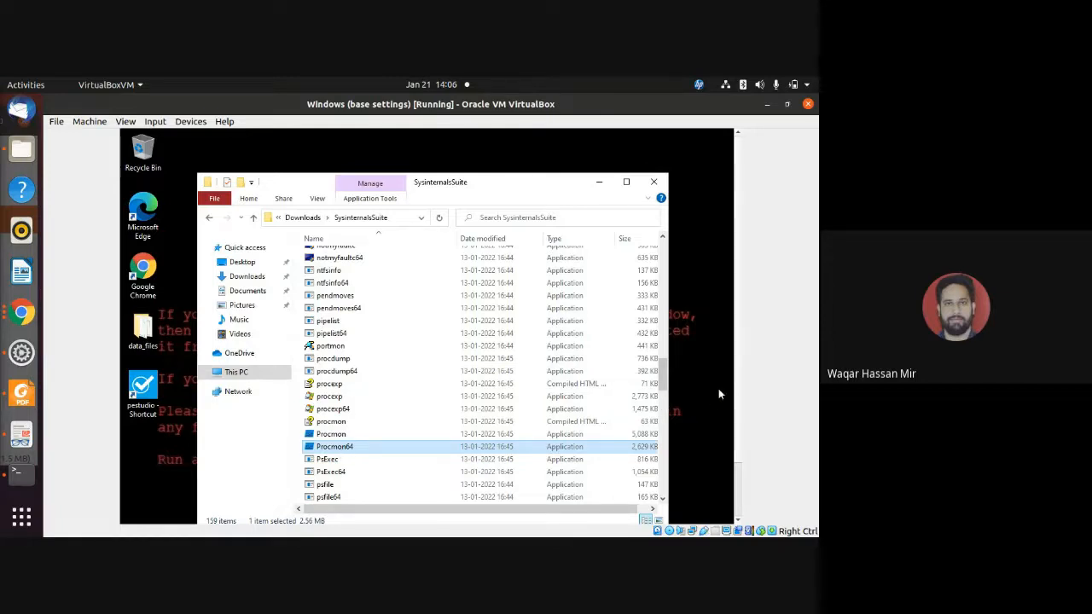
Switch to Google Chrome inside the virtual machine and view its open pestudio download page.
{"action": "left_click_drag", "start_coordinate": [741, 335], "coordinate": [741, 395]}
{"action": "left_click", "coordinate": [486, 512]}
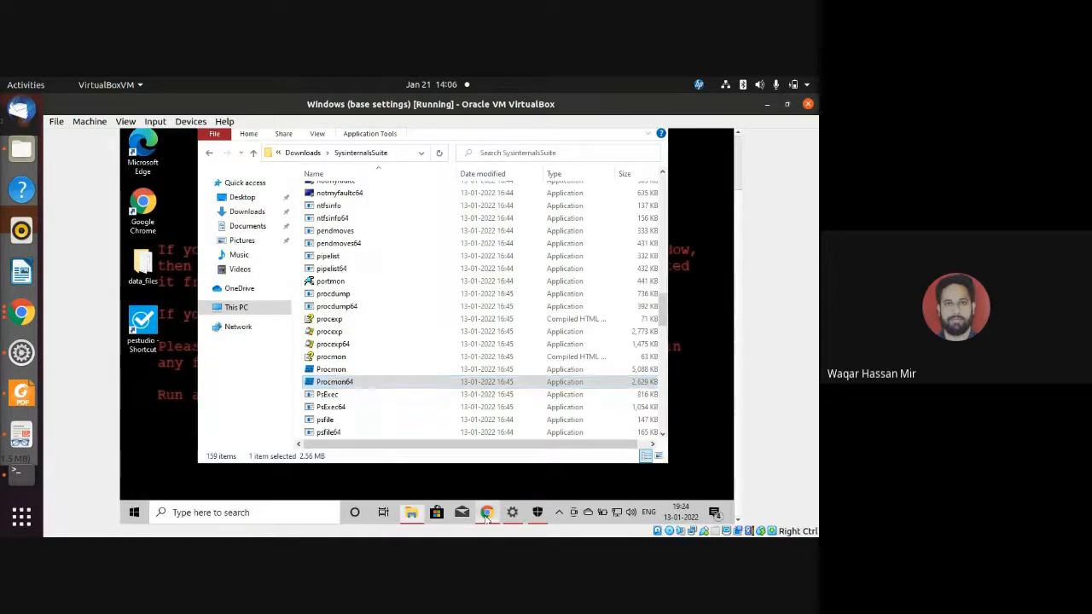
{"action": "left_click_drag", "start_coordinate": [737, 467], "coordinate": [739, 407]}
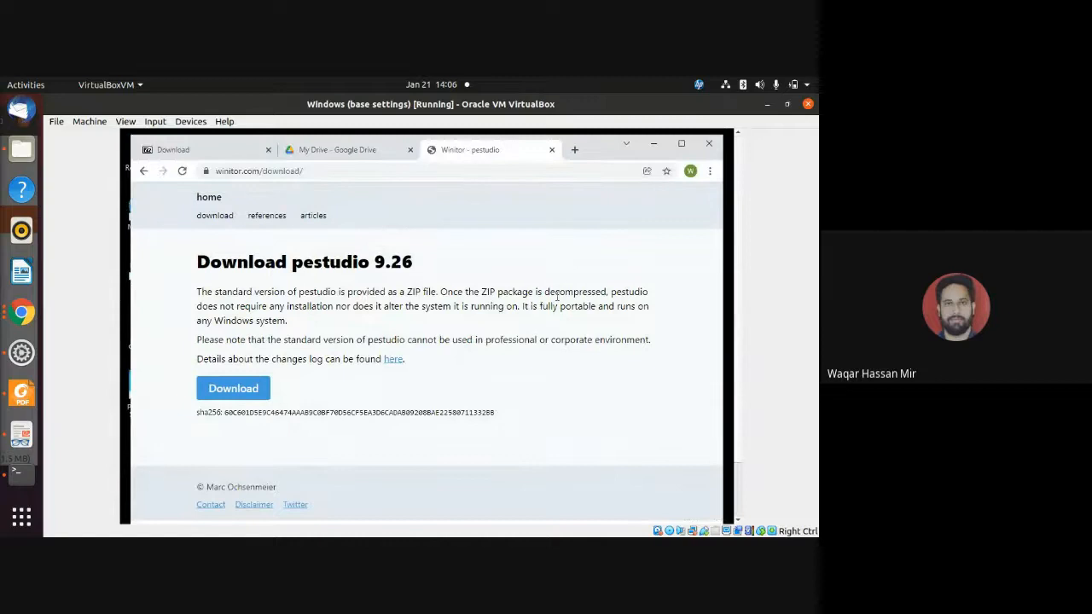
Close the pestudio page and search the web for "wannacry ransomware sample download github".
{"action": "left_click", "coordinate": [553, 151]}
{"action": "left_click", "coordinate": [426, 173]}
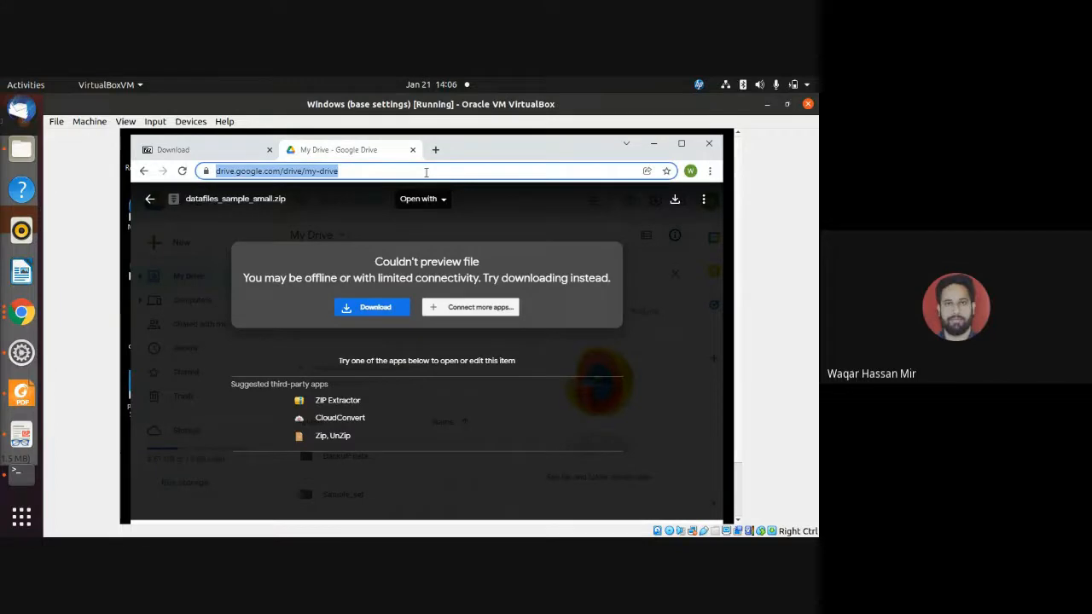
{"action": "type", "text": "downlaod"}
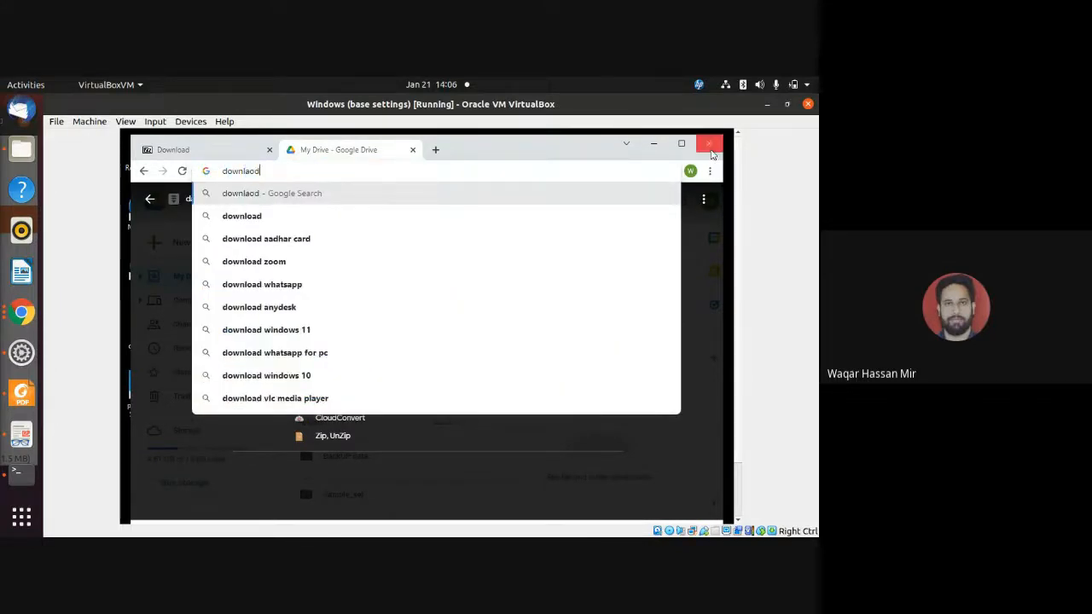
{"action": "key", "text": "BackSpace"}
{"action": "key", "text": "BackSpace"}
{"action": "key", "text": "BackSpace"}
{"action": "key", "text": "BackSpace"}
{"action": "key", "text": "BackSpace"}
{"action": "key", "text": "BackSpace"}
{"action": "key", "text": "BackSpace"}
{"action": "key", "text": "BackSpace"}
{"action": "type", "text": "wa"}
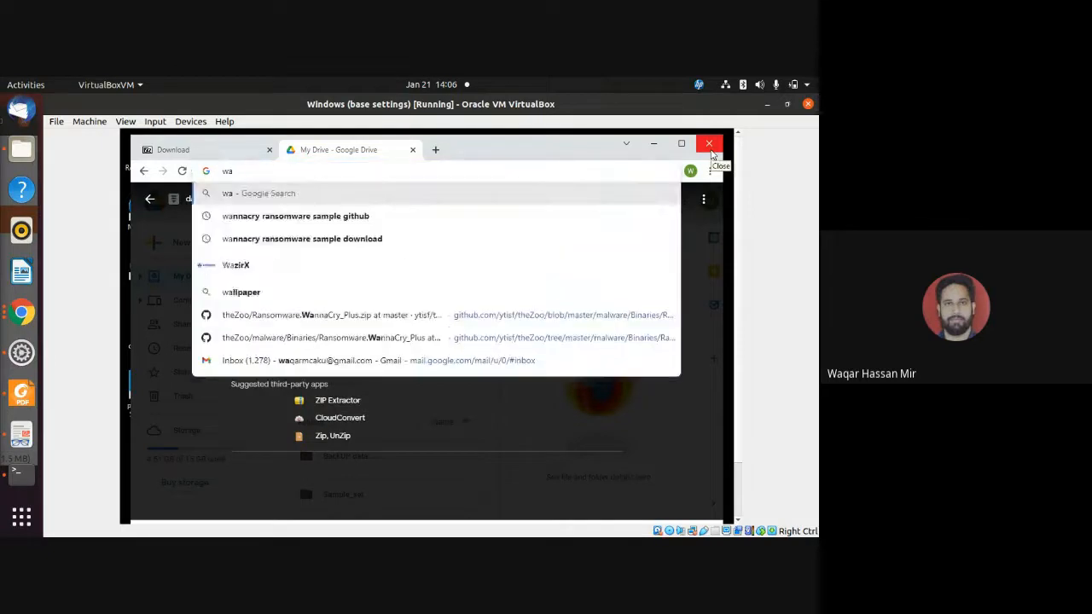
{"action": "type", "text": "nnacry "}
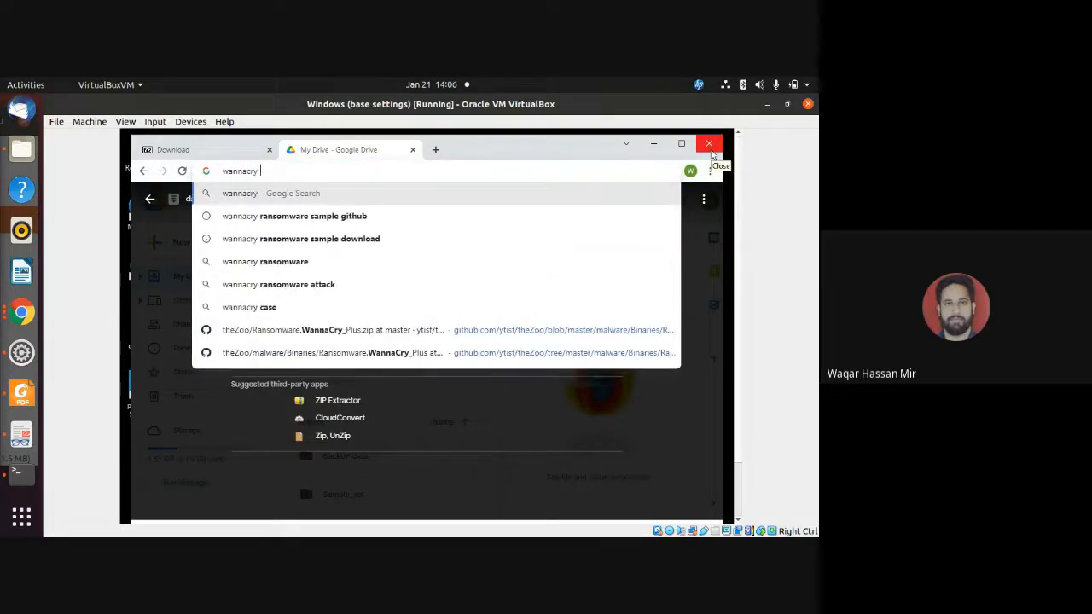
{"action": "type", "text": "ransomware smap"}
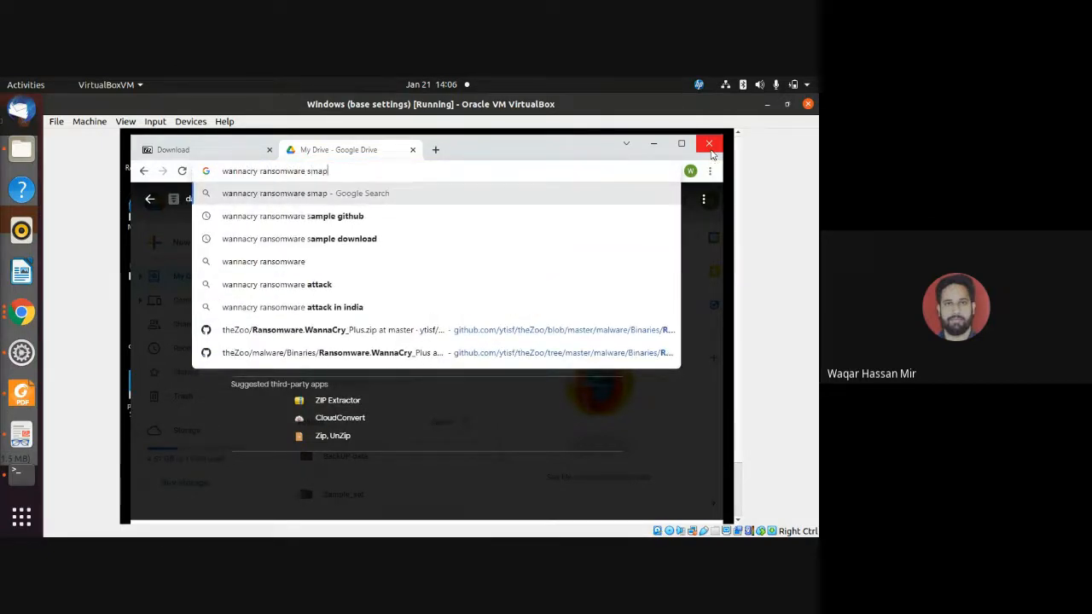
{"action": "key", "text": "BackSpace"}
{"action": "key", "text": "BackSpace"}
{"action": "key", "text": "BackSpace"}
{"action": "key", "text": "BackSpace"}
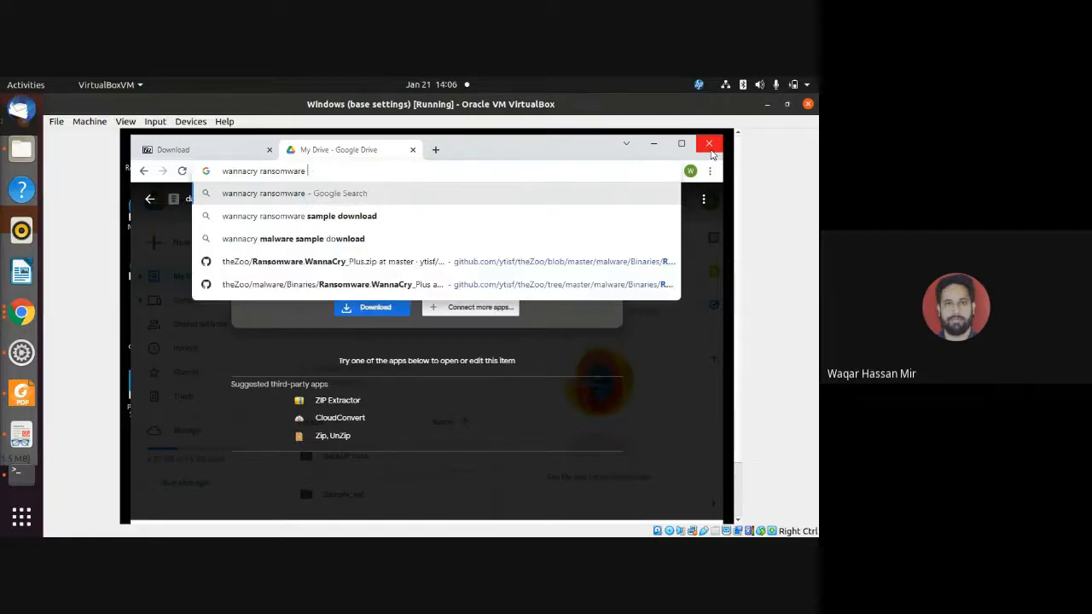
{"action": "type", "text": "samp"}
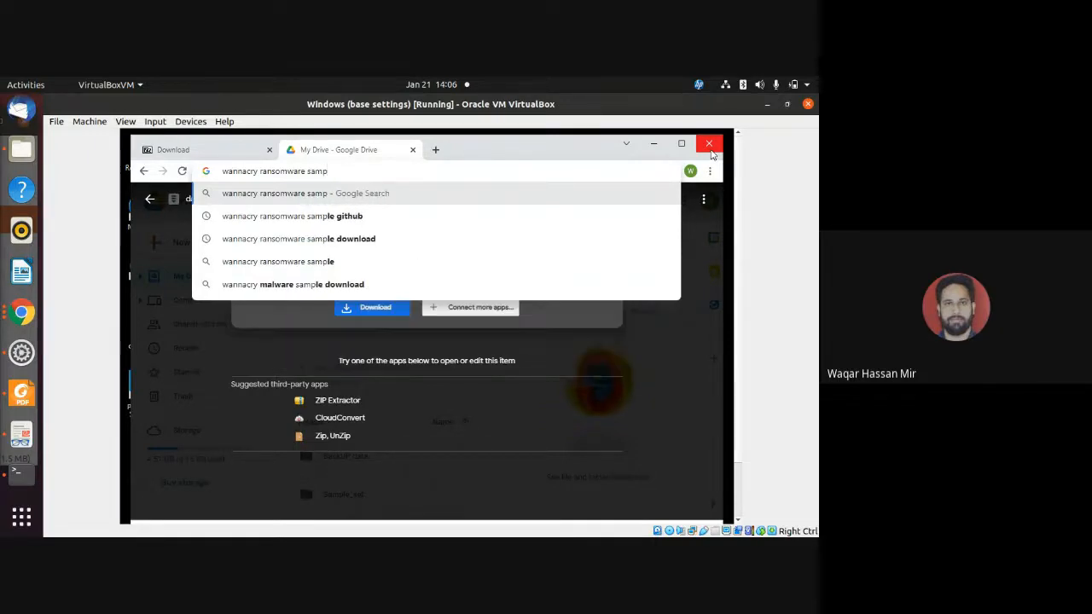
{"action": "type", "text": "le downloa"}
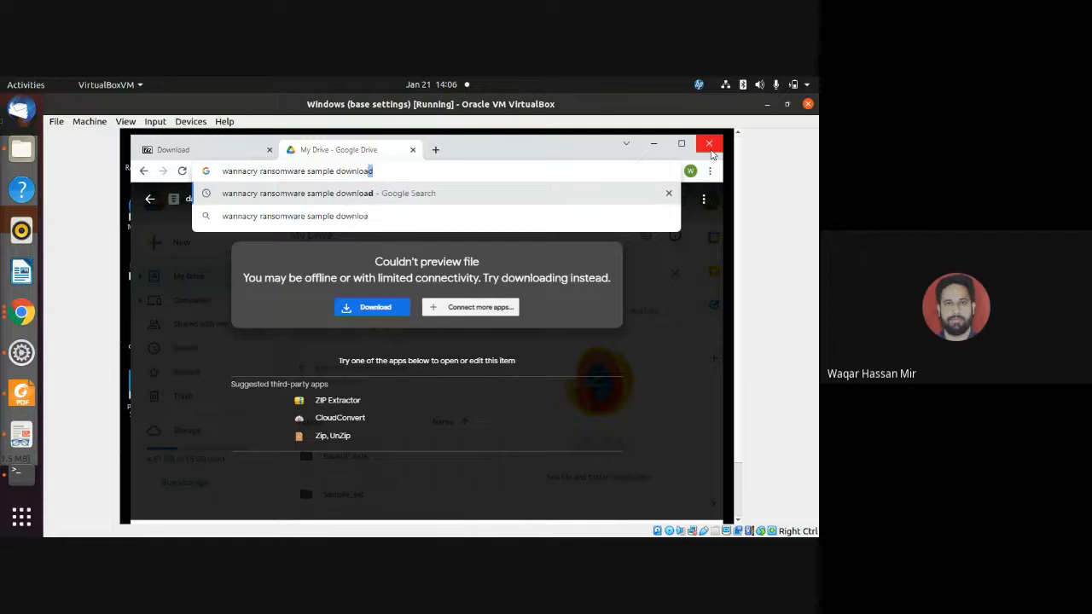
{"action": "type", "text": "d githu"}
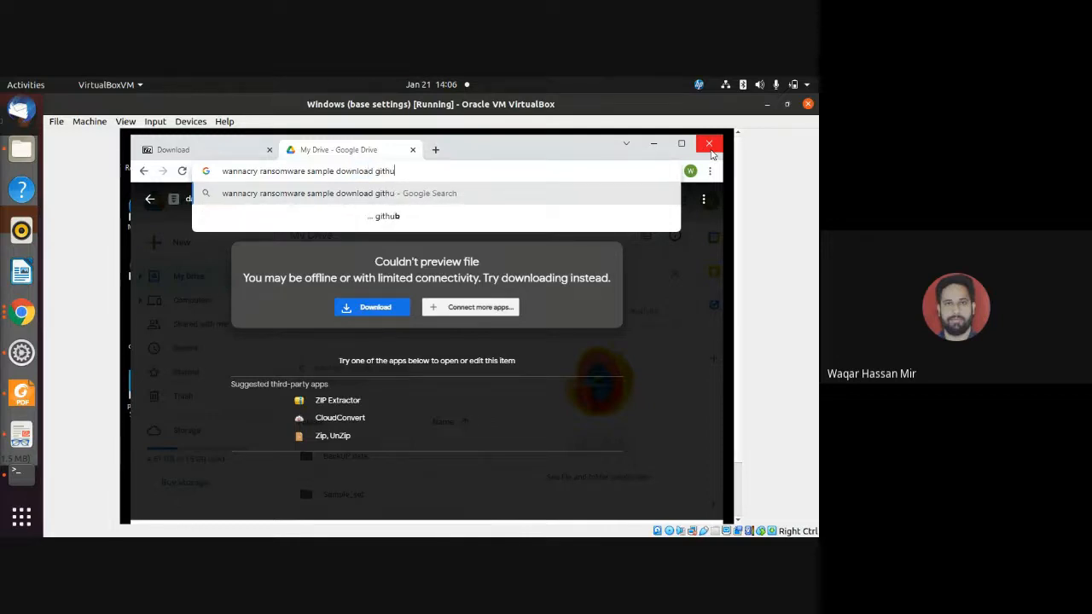
{"action": "type", "text": "b"}
{"action": "key", "text": "Return"}
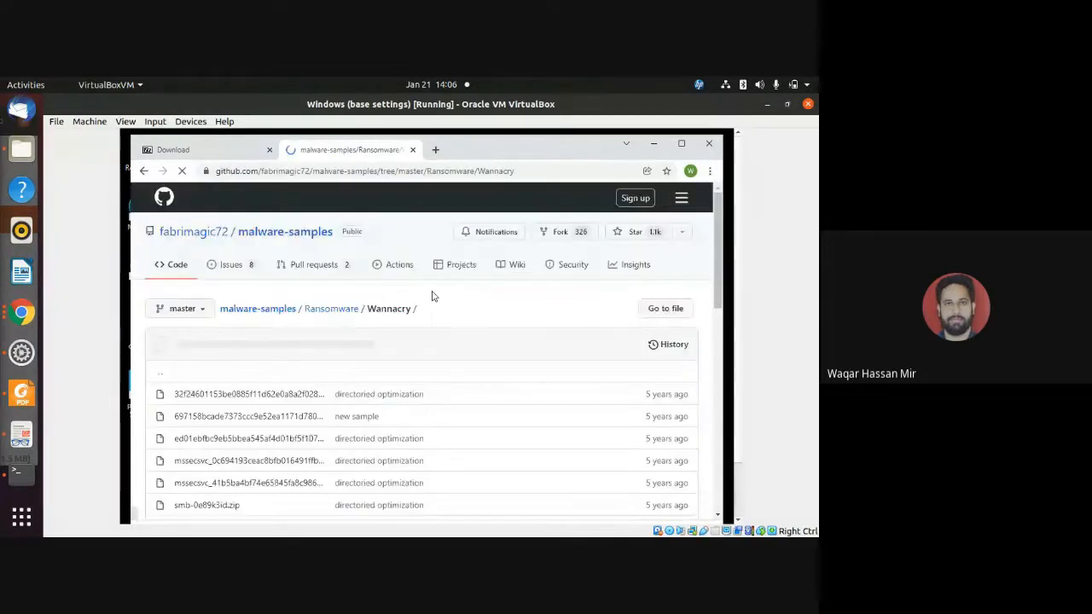
Download the zip sample starting with ed01ebfbc9eb5bbea from the Wannacry folder of the malware-samples repository.
{"action": "scroll", "coordinate": [432, 298], "scroll_direction": "down", "scroll_amount": 2}
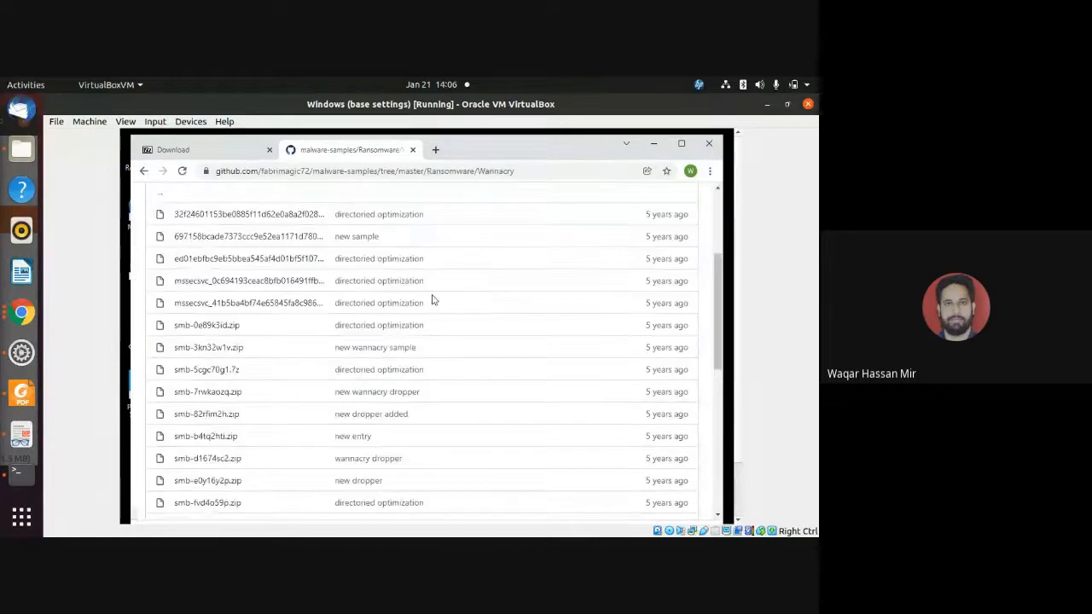
{"action": "left_click", "coordinate": [256, 258]}
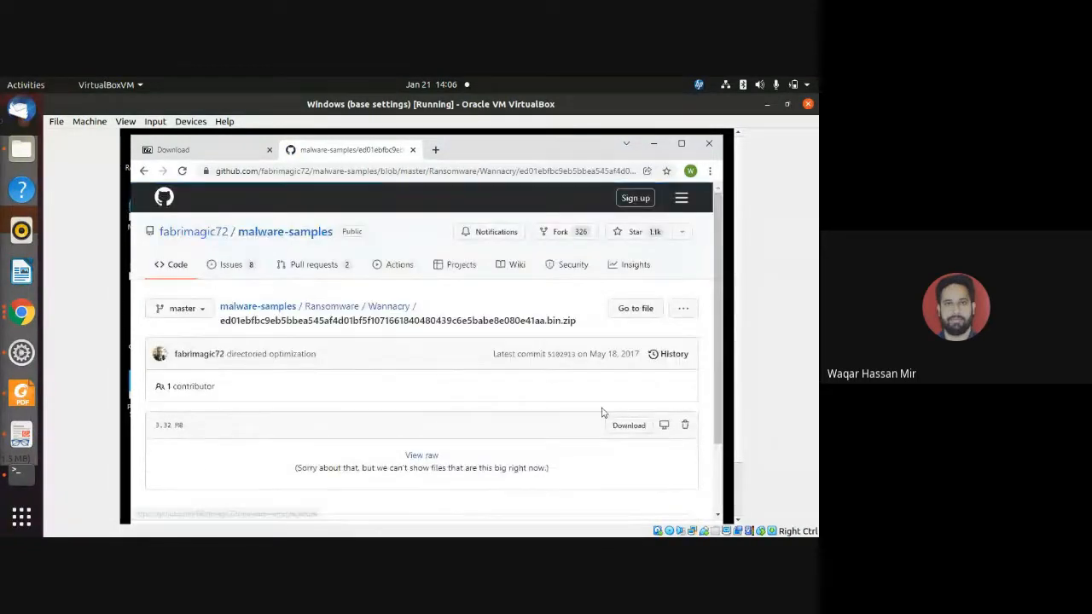
{"action": "left_click", "coordinate": [627, 426]}
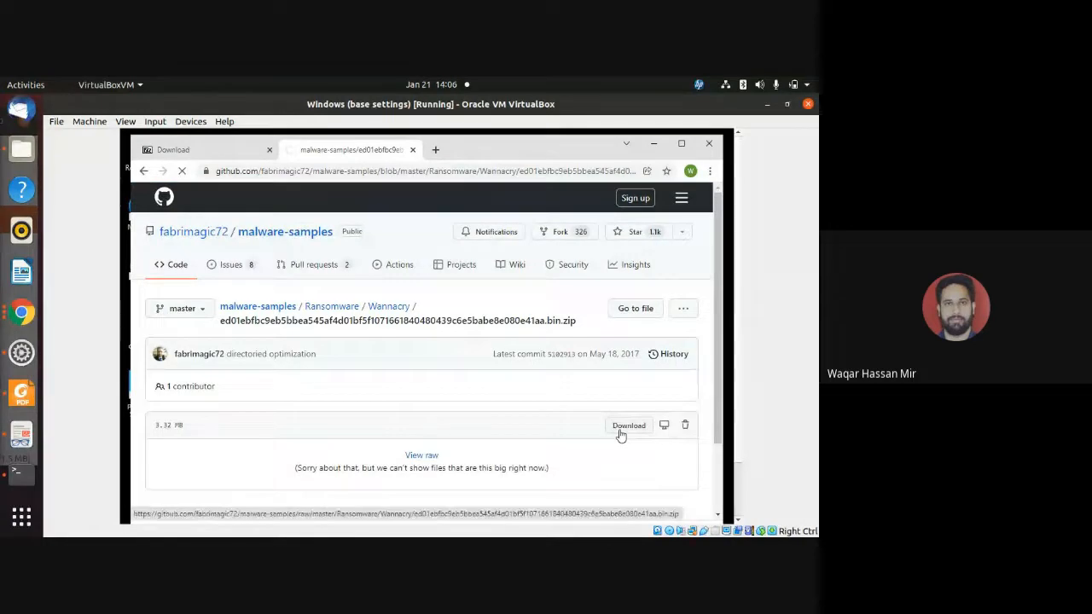
Show the downloaded ed01ebfbc9eb5bbea zip in its Downloads folder.
{"action": "left_click_drag", "start_coordinate": [737, 377], "coordinate": [735, 438]}
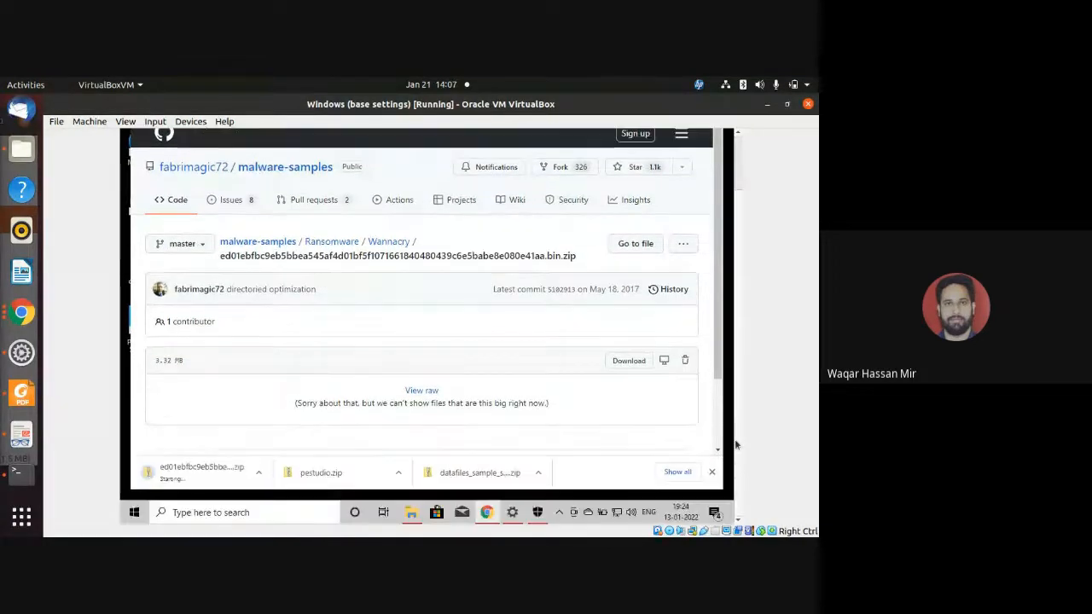
{"action": "left_click", "coordinate": [266, 474]}
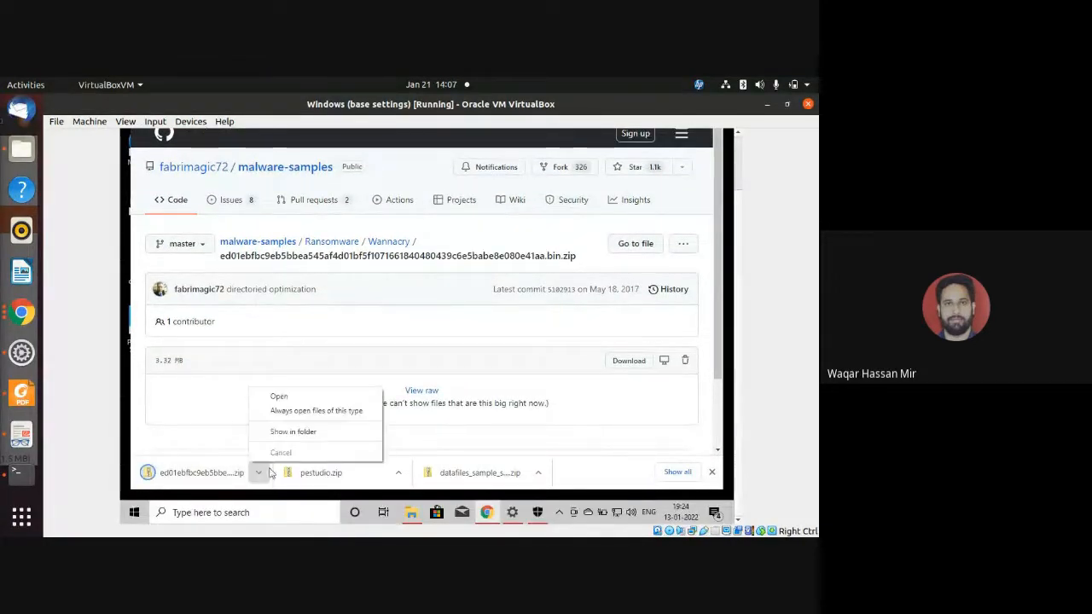
{"action": "left_click", "coordinate": [329, 436]}
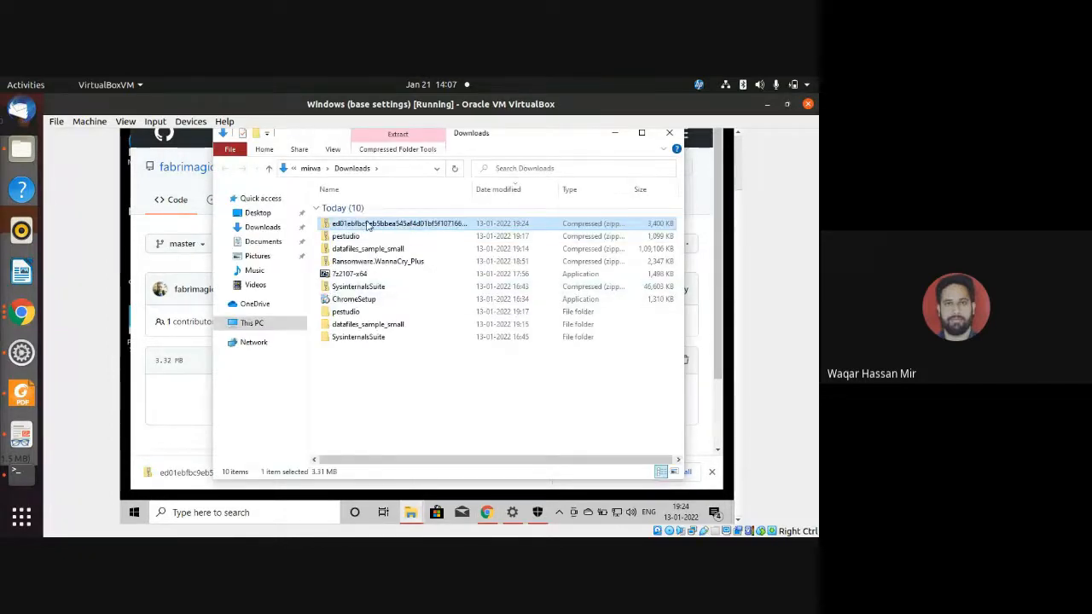
Extract the ed01ebfbc9eb5bbea zip into the Downloads folder with 7-Zip, entering the archive password.
{"action": "right_click", "coordinate": [367, 223]}
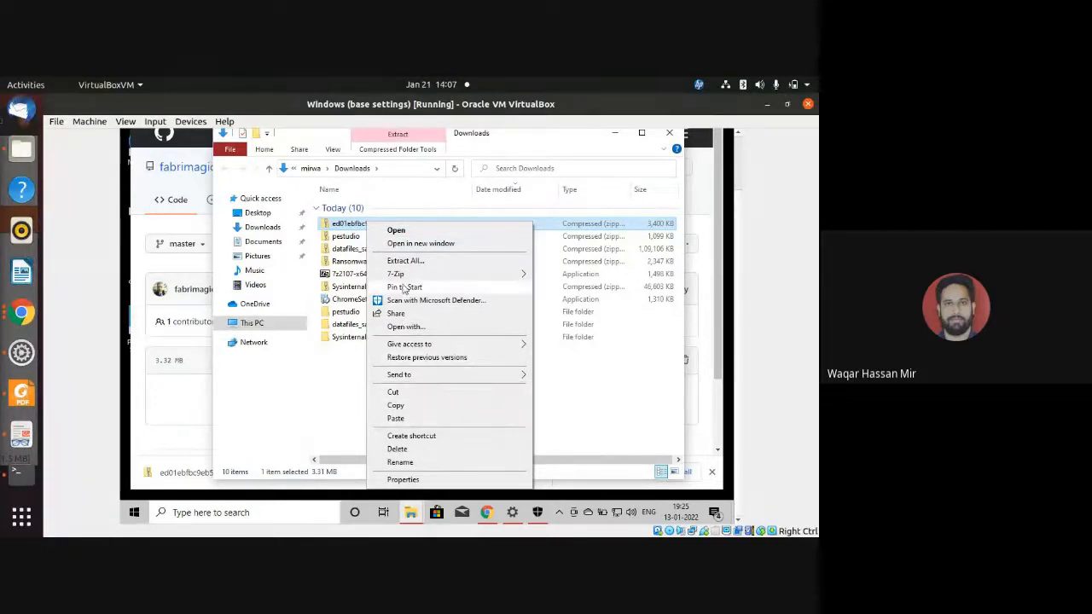
{"action": "mouse_move", "coordinate": [401, 275]}
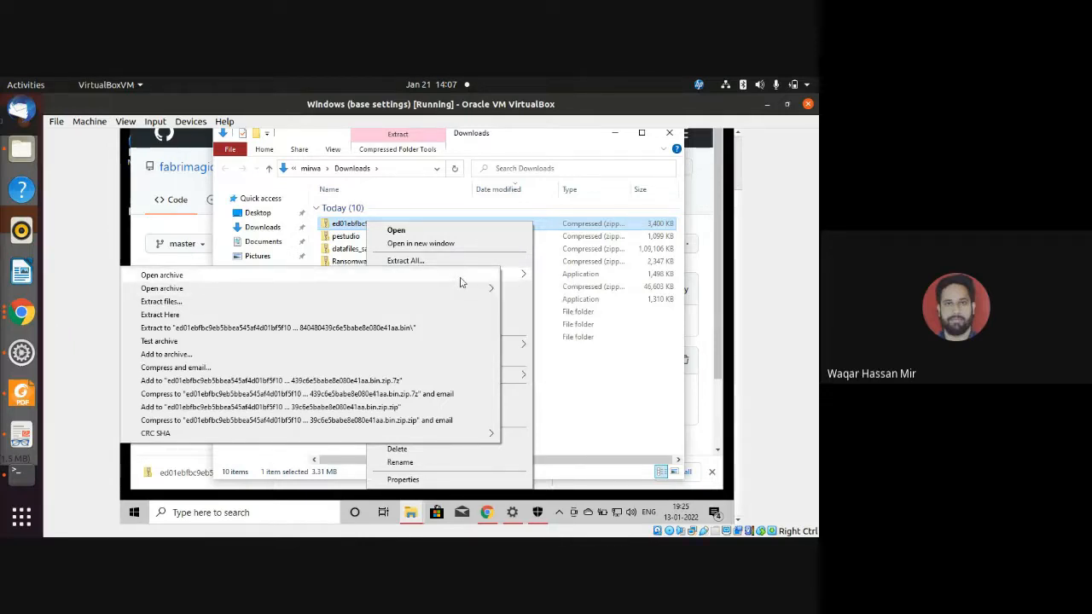
{"action": "left_click", "coordinate": [213, 316]}
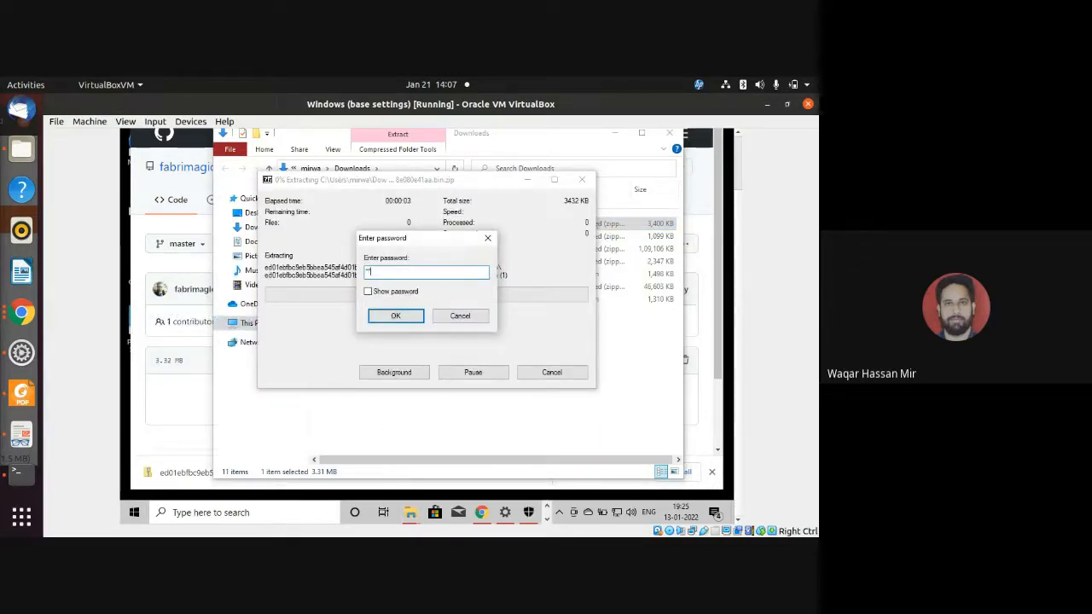
{"action": "key", "text": "Return"}
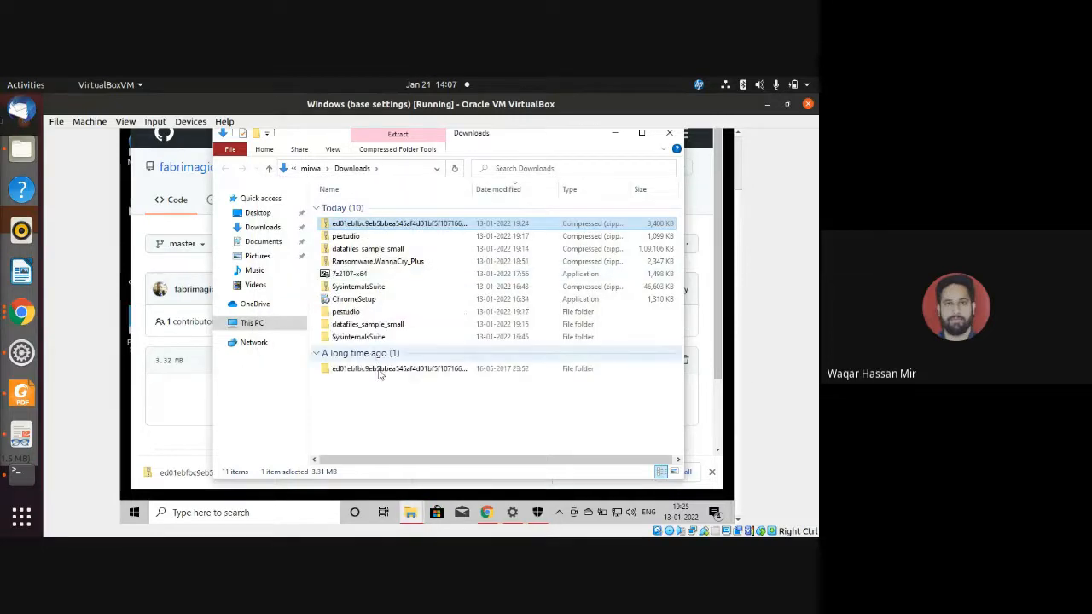
Open the extracted sample folder and rename the file inside it to end with the exe extension.
{"action": "double_click", "coordinate": [380, 370]}
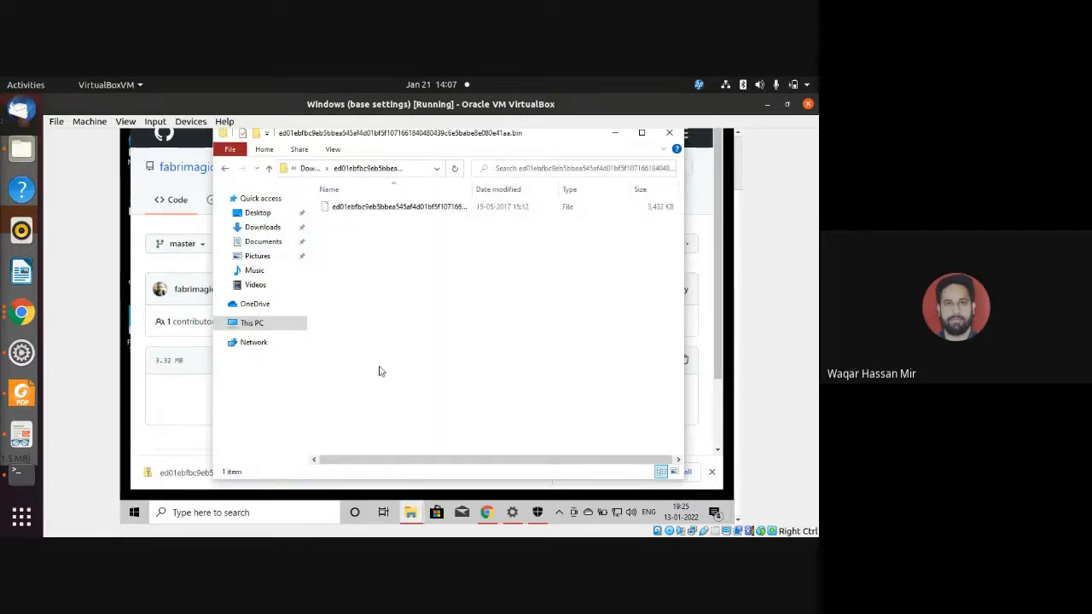
{"action": "left_click", "coordinate": [389, 215]}
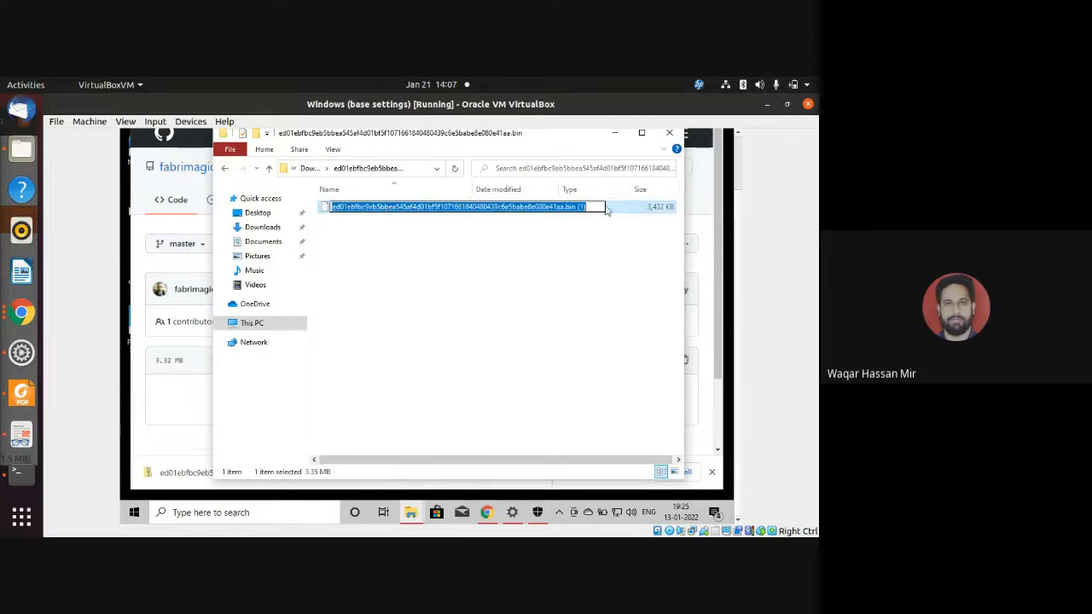
{"action": "left_click", "coordinate": [591, 206]}
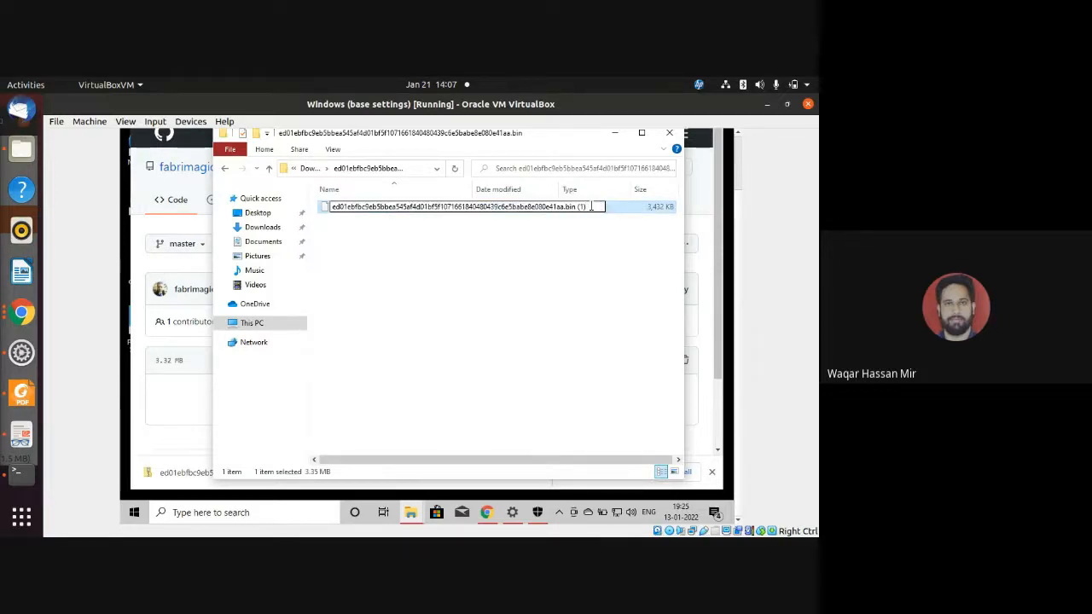
{"action": "key", "text": "BackSpace"}
{"action": "key", "text": "BackSpace"}
{"action": "key", "text": "BackSpace"}
{"action": "key", "text": "BackSpace"}
{"action": "key", "text": "BackSpace"}
{"action": "key", "text": "BackSpace"}
{"action": "type", "text": "exe"}
{"action": "key", "text": "Return"}
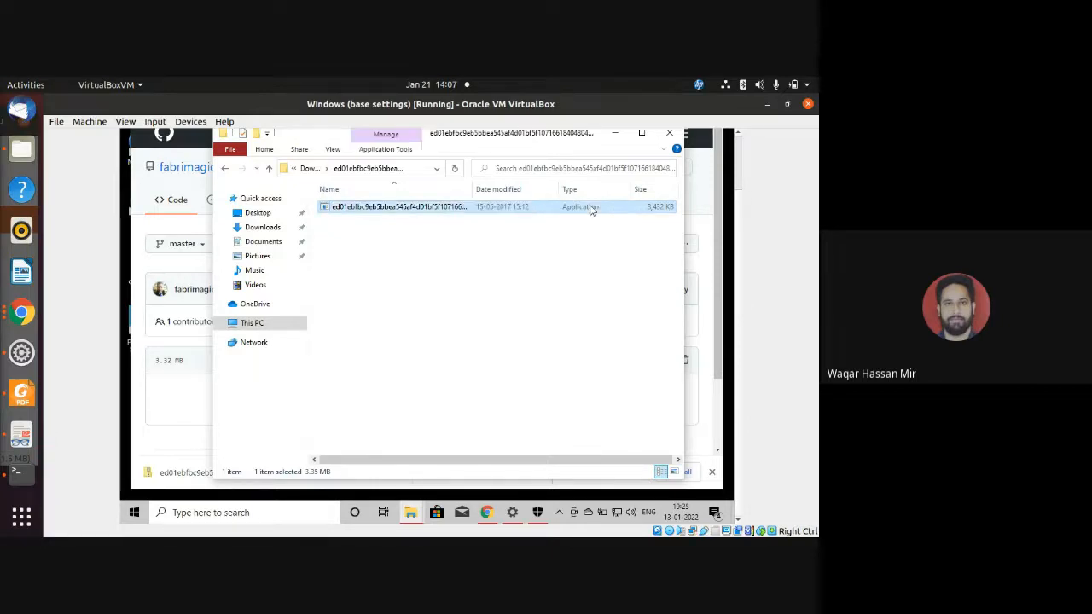
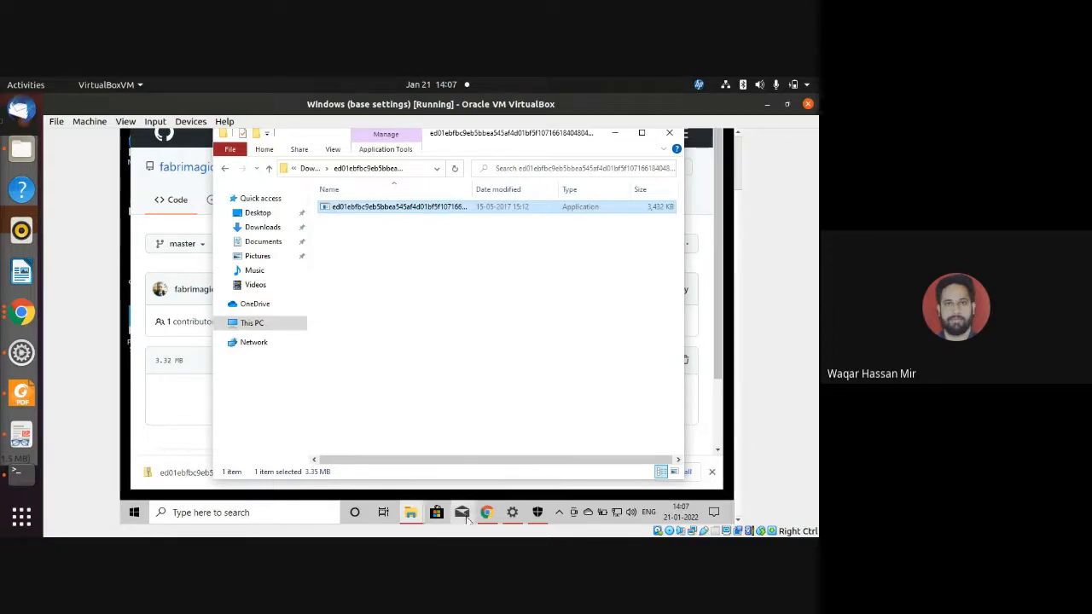
Unpin the Mail and Microsoft Store apps from the virtual machine's taskbar.
{"action": "left_click", "coordinate": [465, 517]}
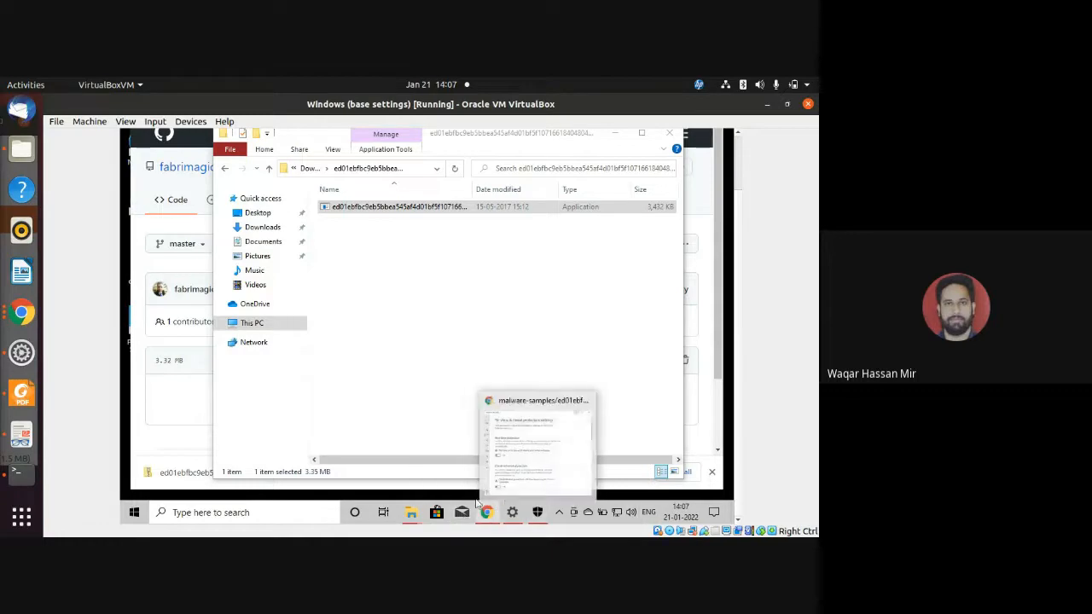
{"action": "right_click", "coordinate": [462, 515]}
{"action": "left_click", "coordinate": [456, 489]}
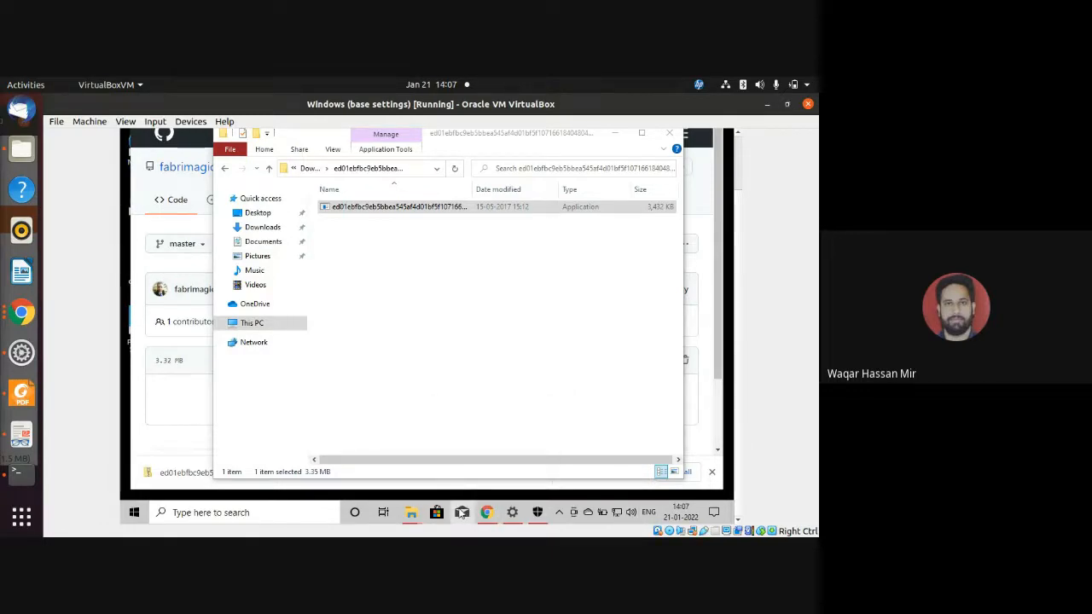
{"action": "right_click", "coordinate": [461, 512]}
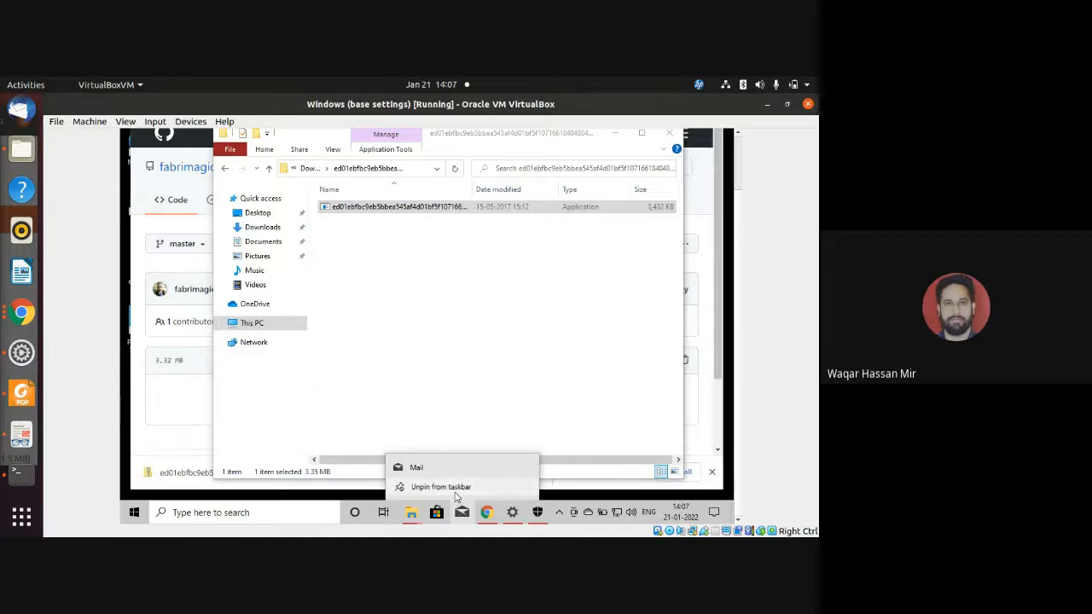
{"action": "left_click", "coordinate": [454, 489]}
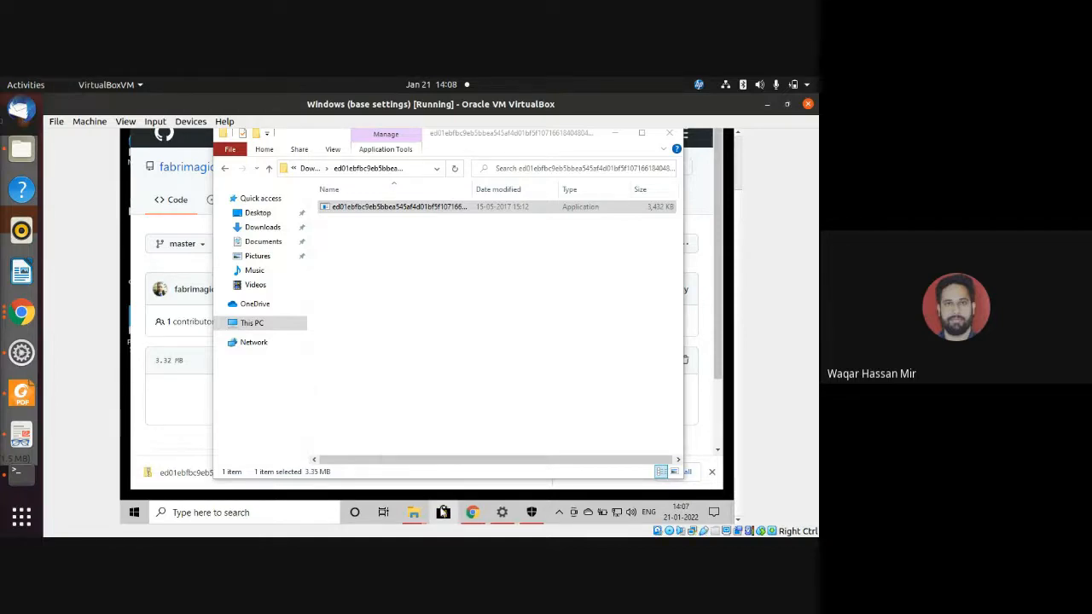
{"action": "right_click", "coordinate": [443, 512]}
{"action": "left_click", "coordinate": [441, 490]}
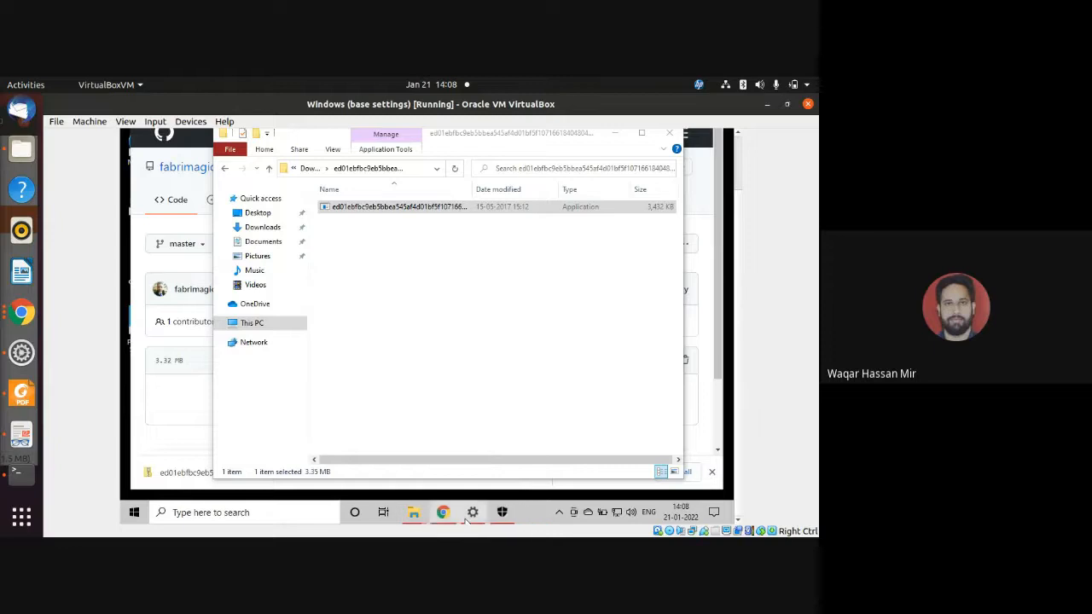
Check the real-time and cloud-delivered protection settings in Windows Security, and close the window.
{"action": "left_click", "coordinate": [502, 513]}
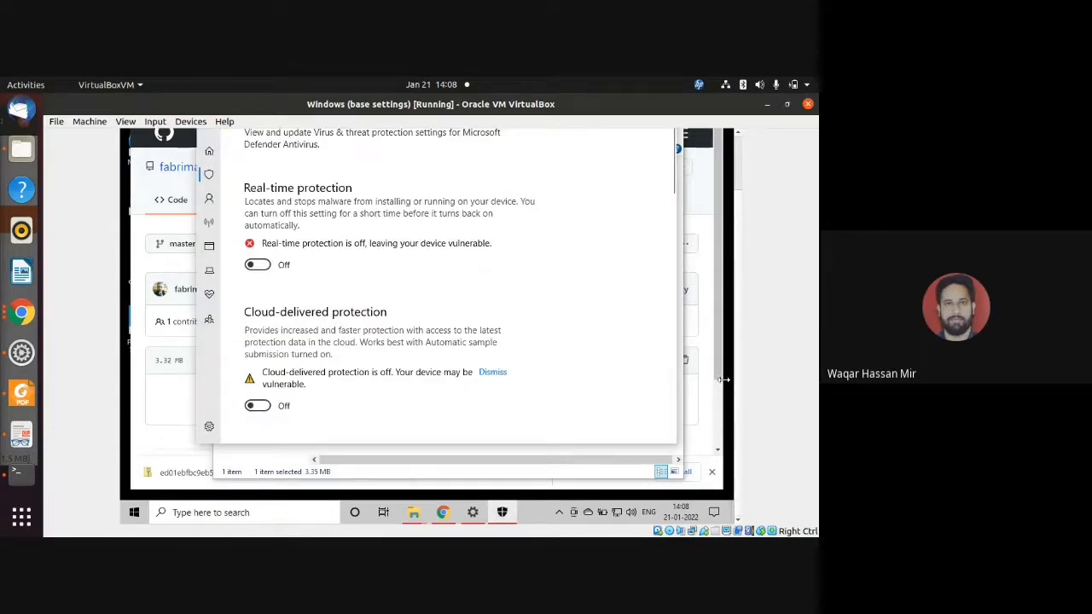
{"action": "left_click_drag", "start_coordinate": [737, 394], "coordinate": [744, 337]}
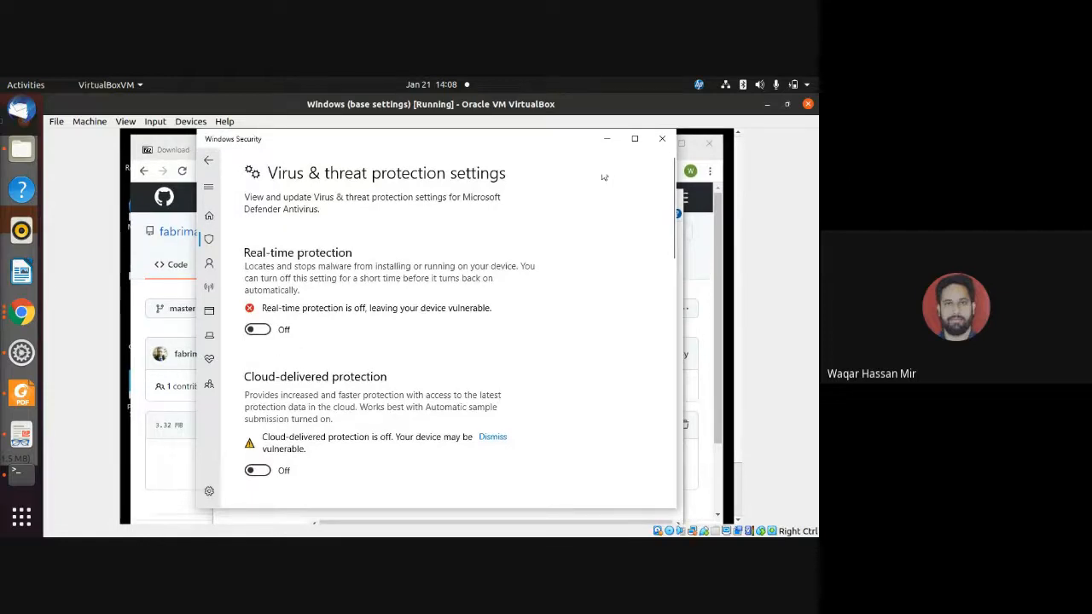
{"action": "left_click", "coordinate": [662, 138]}
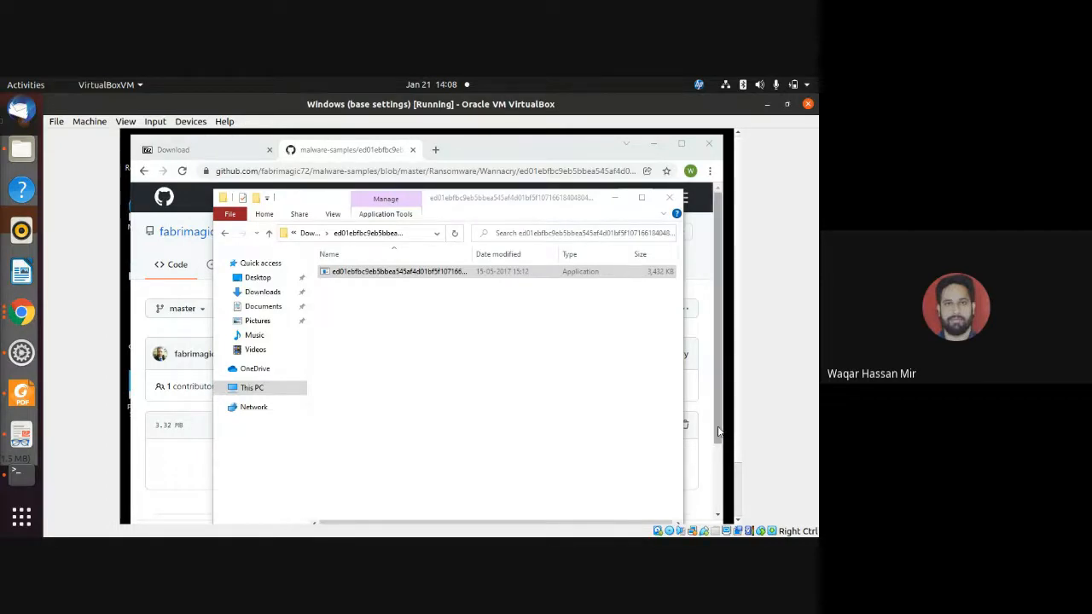
Bring back the extracted sample's folder, run the ed01ebfbc9eb5bbea executable as administrator, and allow it to make changes to the device.
{"action": "left_click_drag", "start_coordinate": [718, 432], "coordinate": [718, 500]}
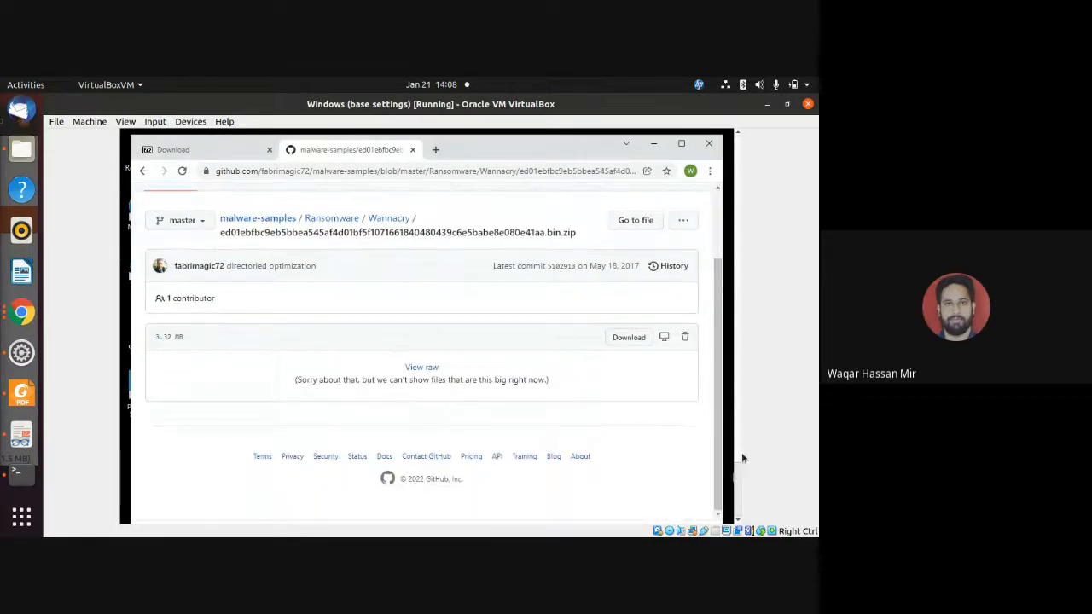
{"action": "left_click_drag", "start_coordinate": [741, 453], "coordinate": [741, 503]}
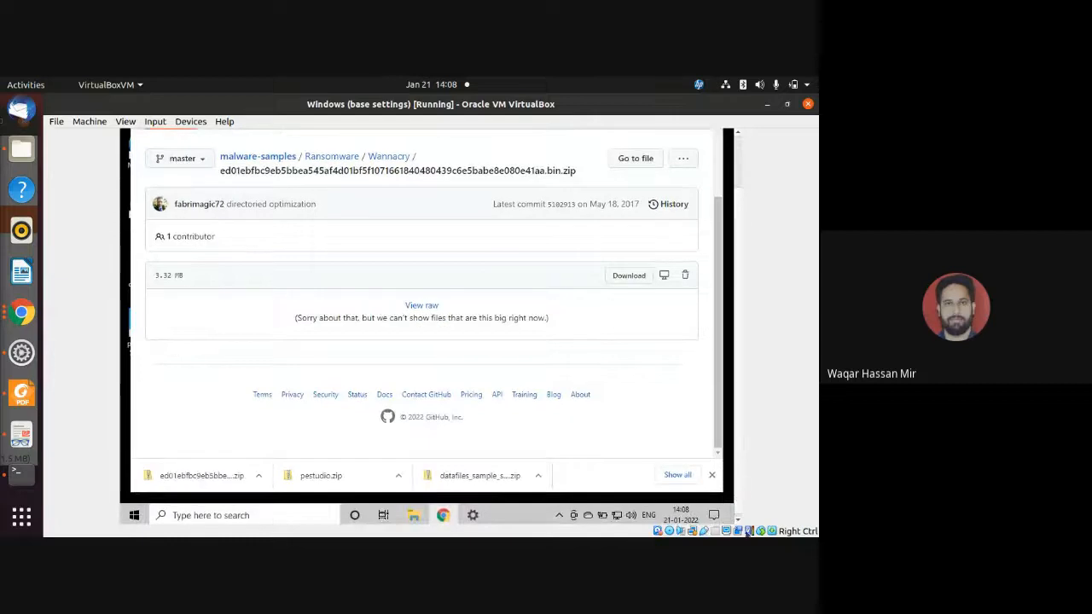
{"action": "right_click", "coordinate": [389, 509]}
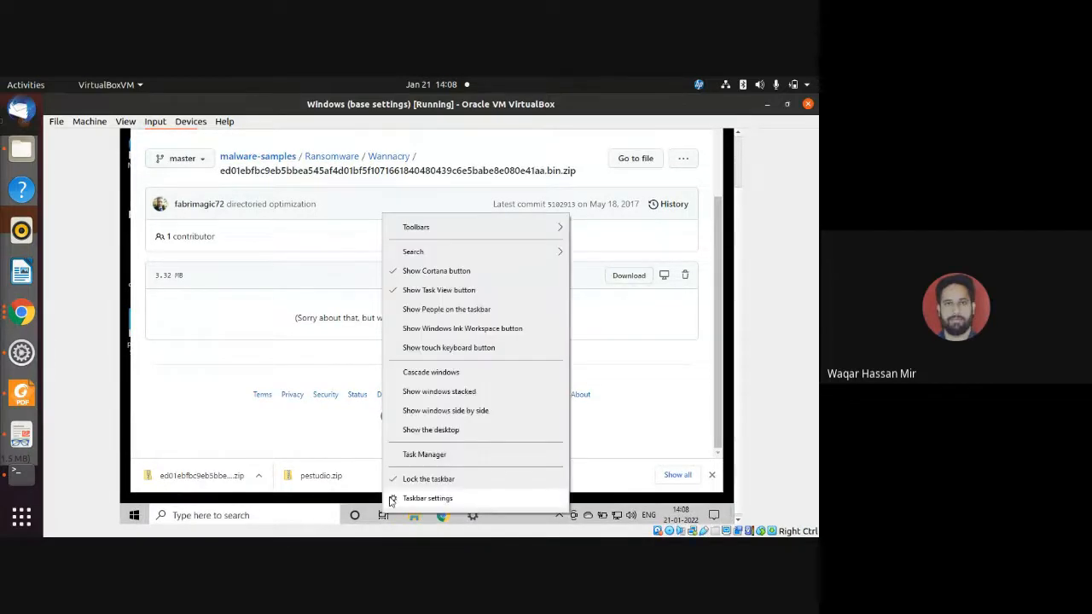
{"action": "left_click", "coordinate": [531, 521]}
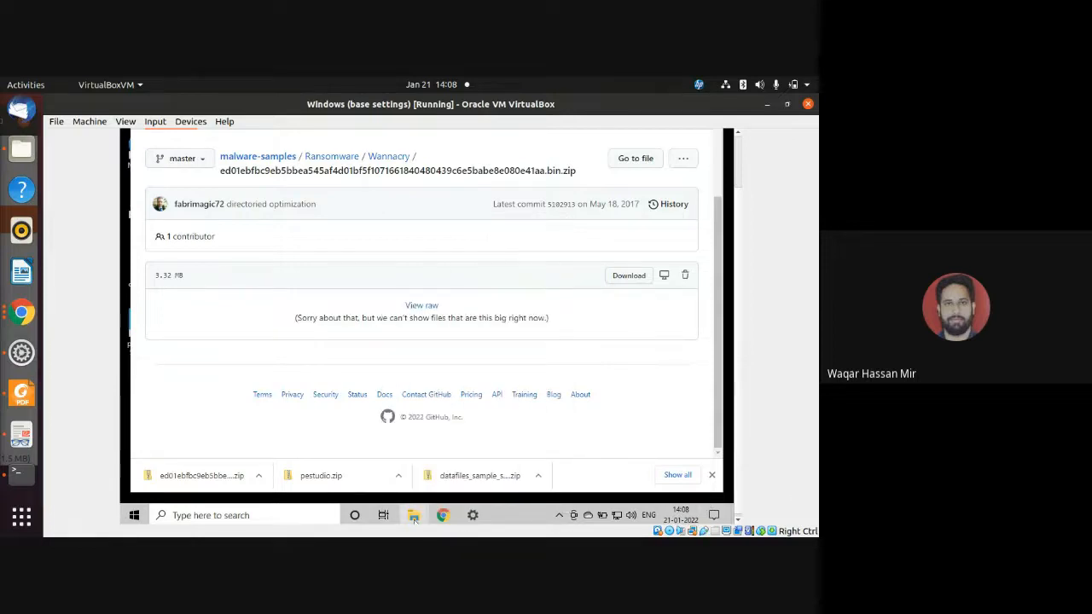
{"action": "mouse_move", "coordinate": [414, 516]}
{"action": "left_click", "coordinate": [469, 466]}
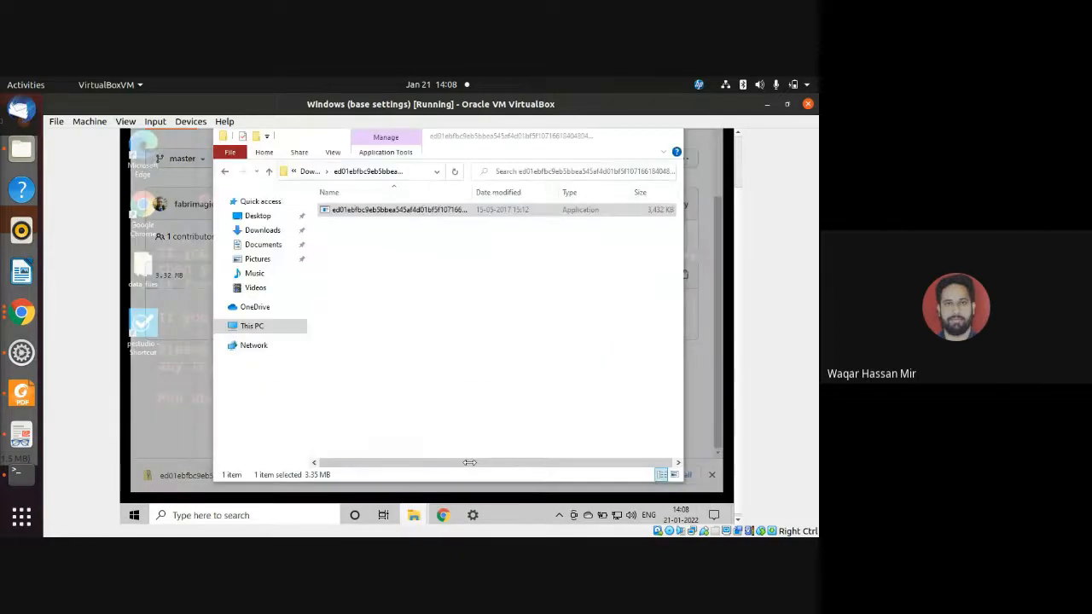
{"action": "right_click", "coordinate": [394, 213]}
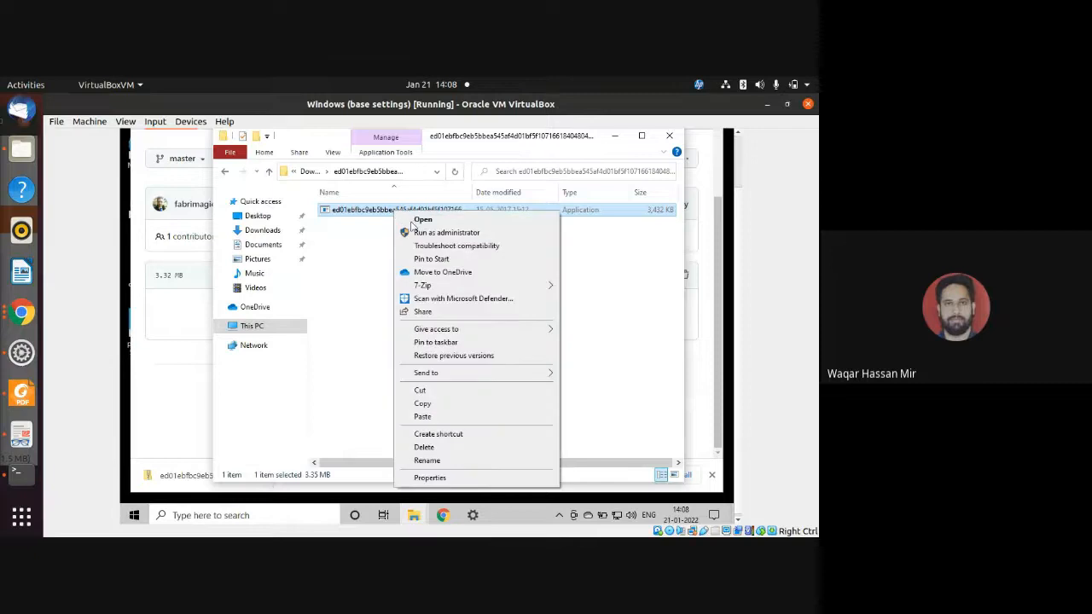
{"action": "left_click", "coordinate": [434, 233]}
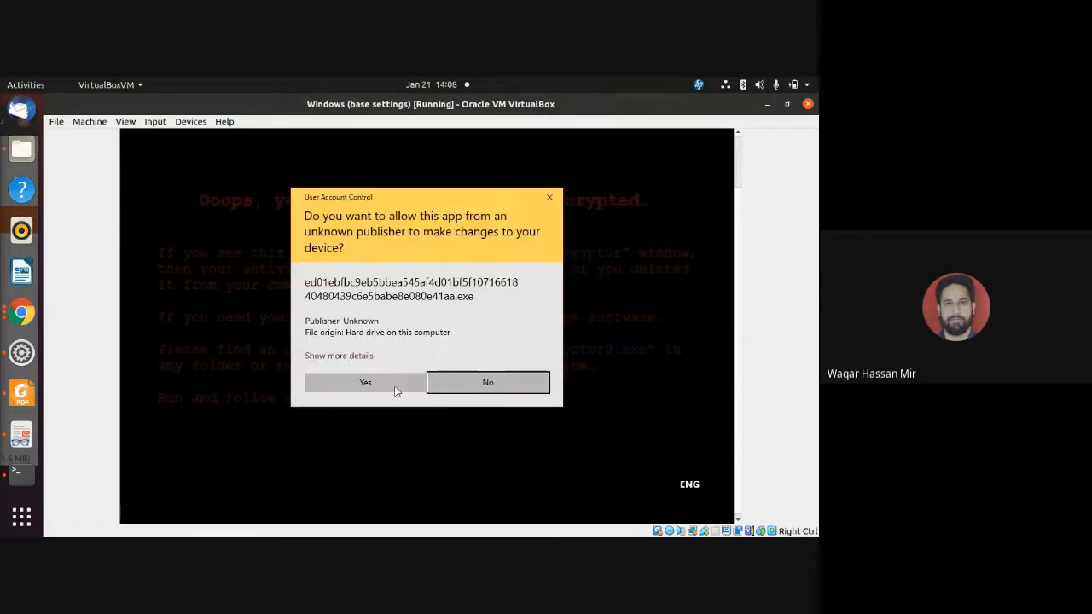
{"action": "left_click", "coordinate": [365, 382]}
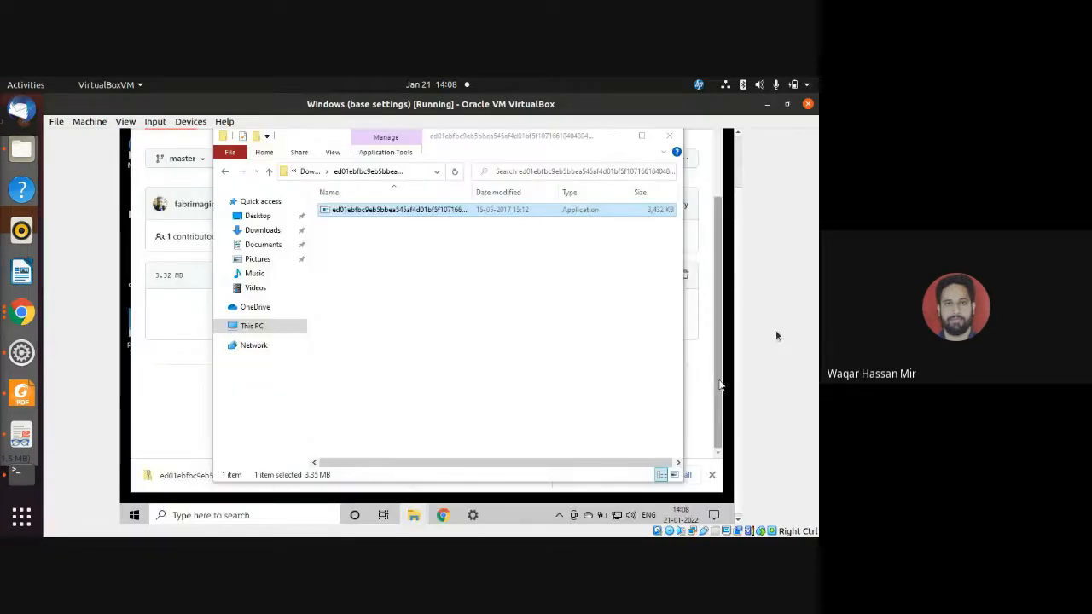
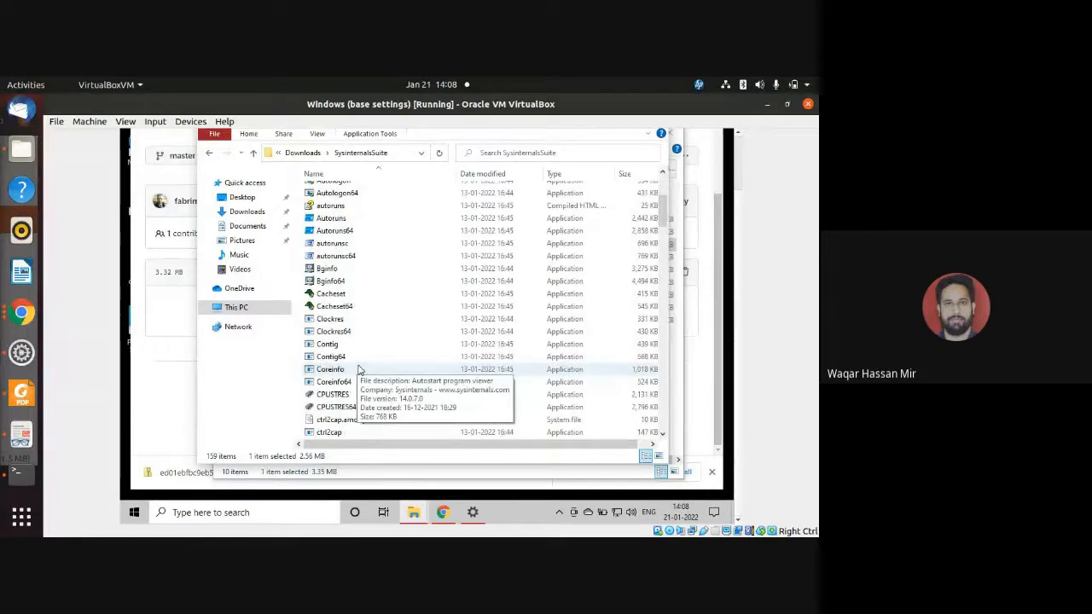
Find the procexp64 executable in the SysinternalsSuite folder and run it as administrator.
{"action": "scroll", "coordinate": [358, 369], "scroll_direction": "down", "scroll_amount": 13}
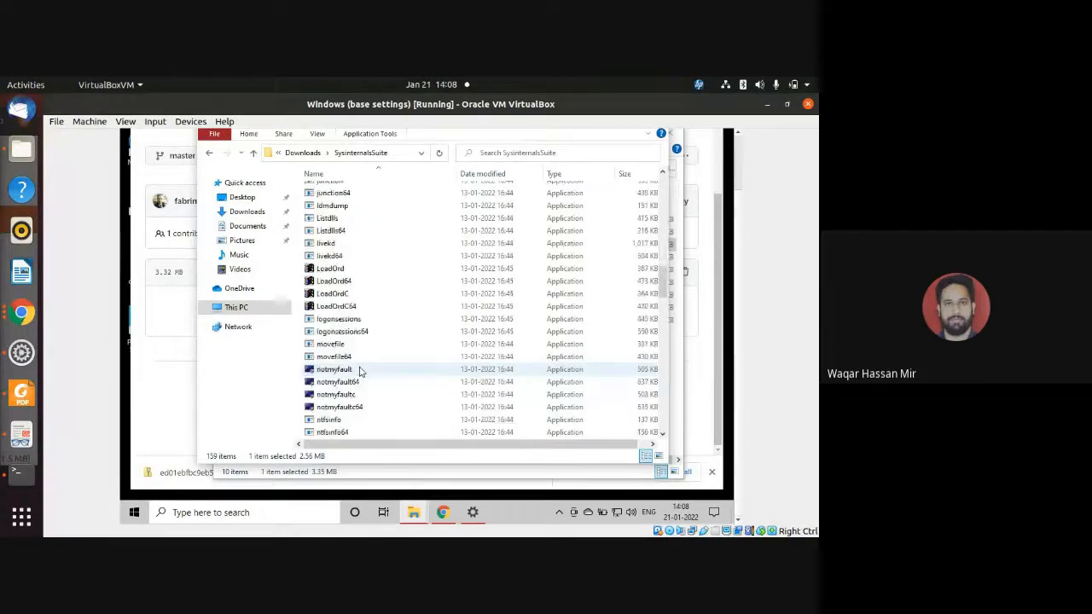
{"action": "scroll", "coordinate": [359, 371], "scroll_direction": "down", "scroll_amount": 6}
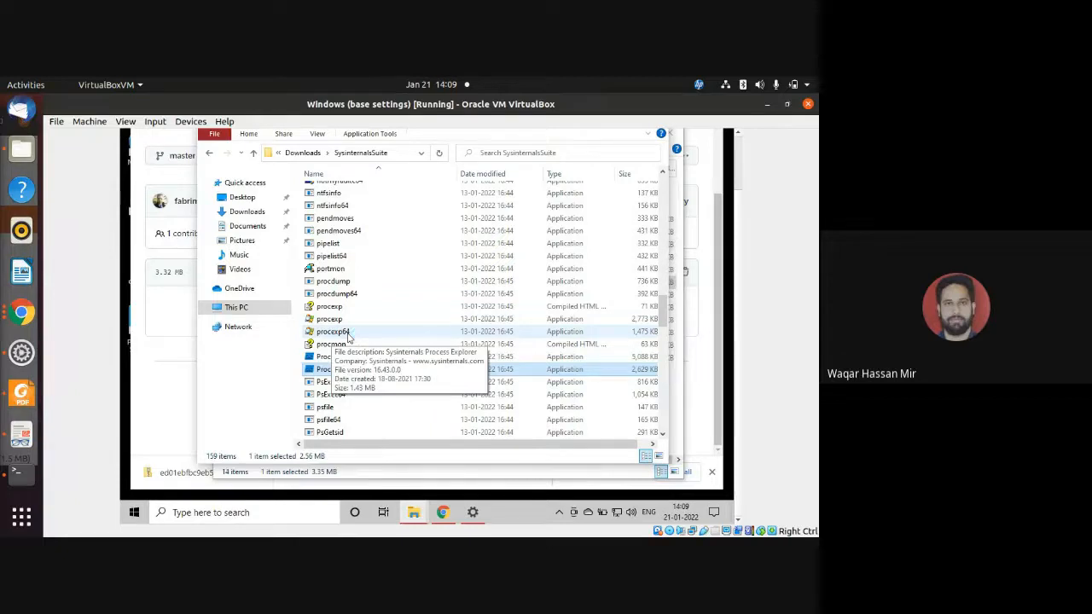
{"action": "left_click", "coordinate": [348, 333]}
{"action": "right_click", "coordinate": [348, 332]}
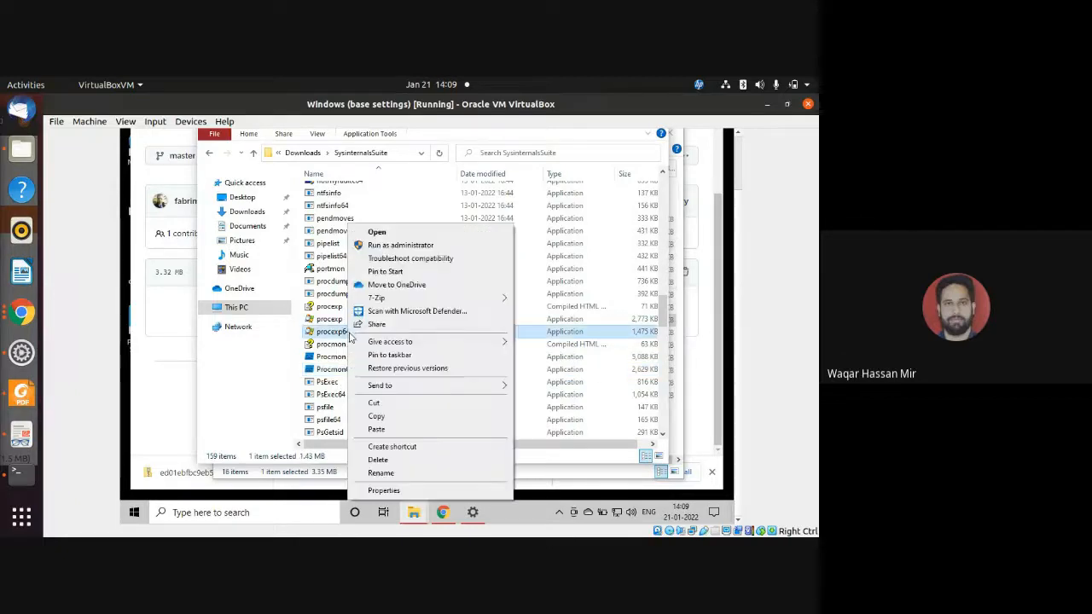
{"action": "left_click", "coordinate": [395, 247]}
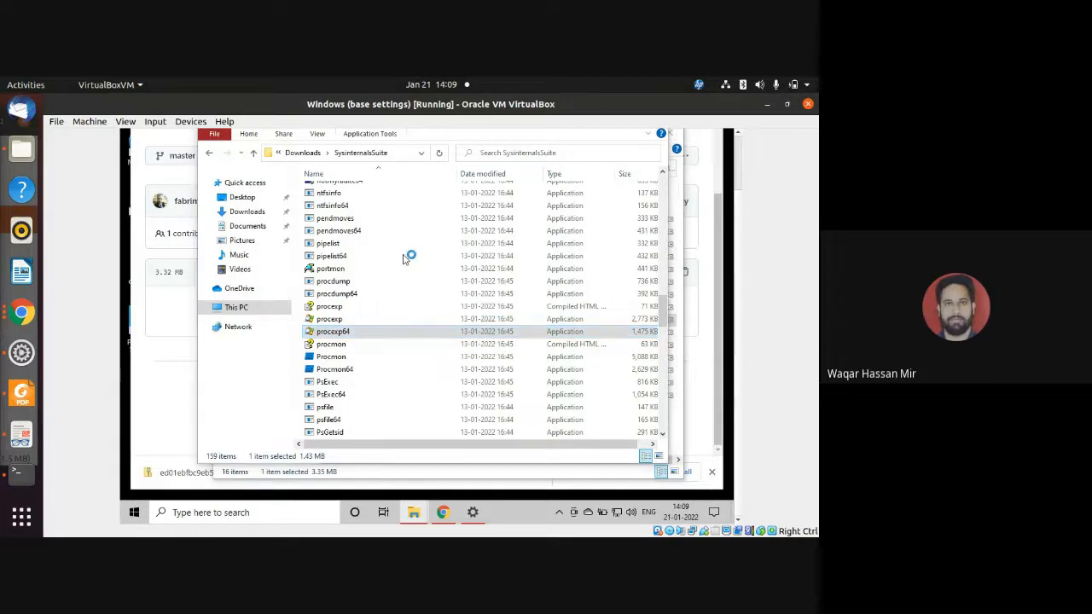
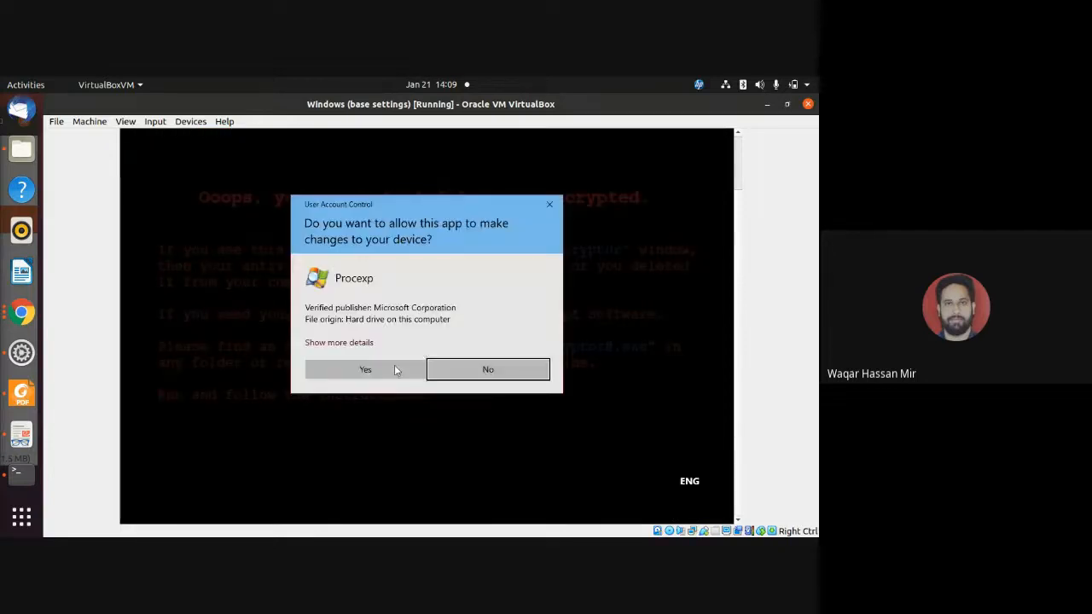
Allow Process Explorer to make changes to the device and accept its license agreement.
{"action": "left_click", "coordinate": [378, 370]}
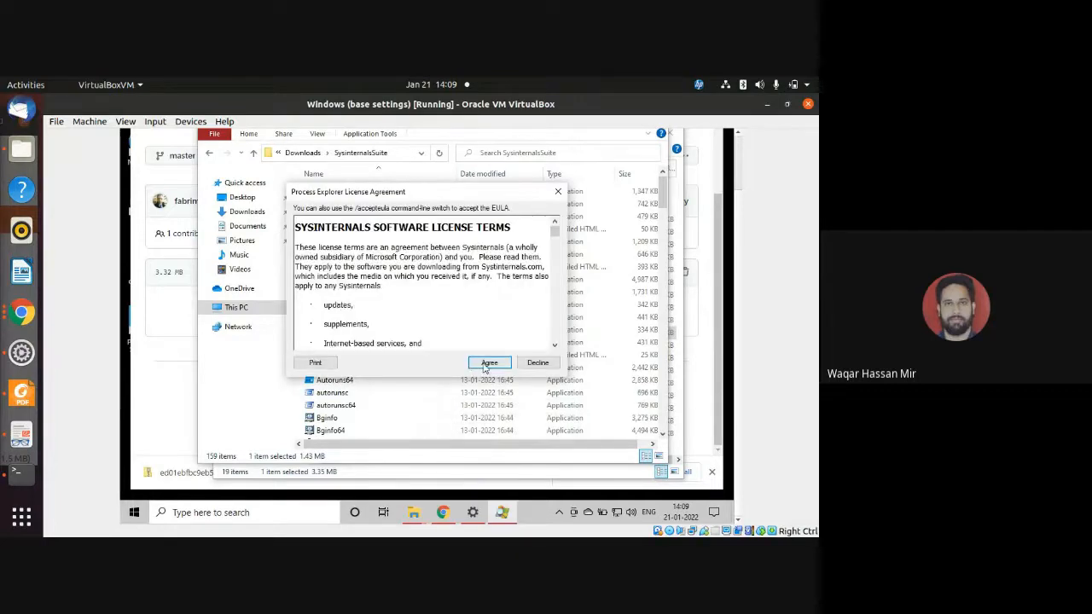
{"action": "left_click", "coordinate": [489, 364]}
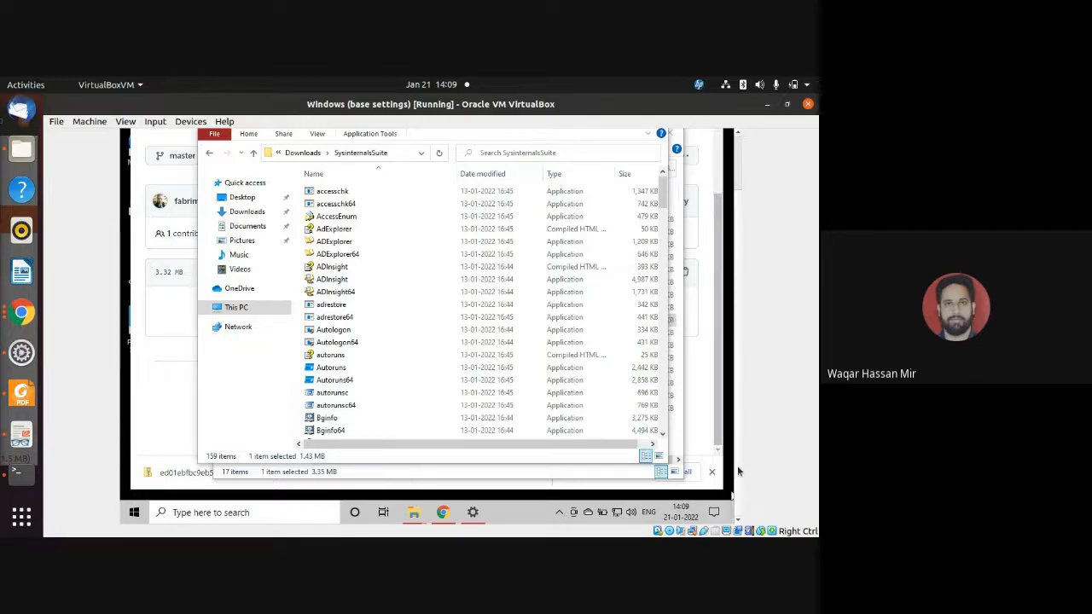
{"action": "left_click_drag", "start_coordinate": [738, 468], "coordinate": [739, 440]}
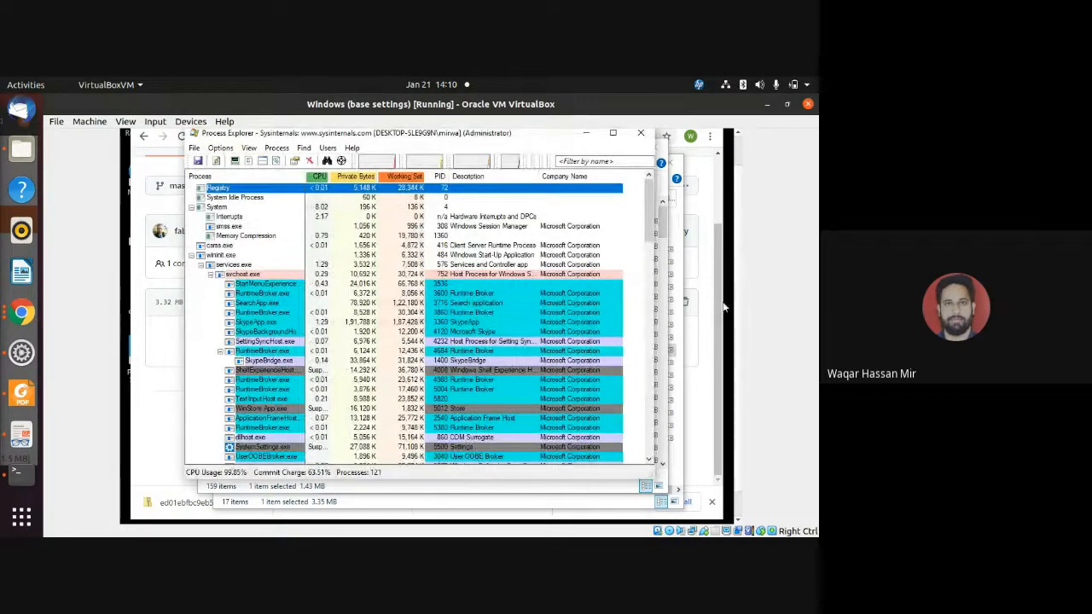
Bring Process Explorer to the front and look through its process tree for the running WannaCry sample, whose name starts with ed01ebfbc9eb5bbea545af4.
{"action": "left_click", "coordinate": [730, 310]}
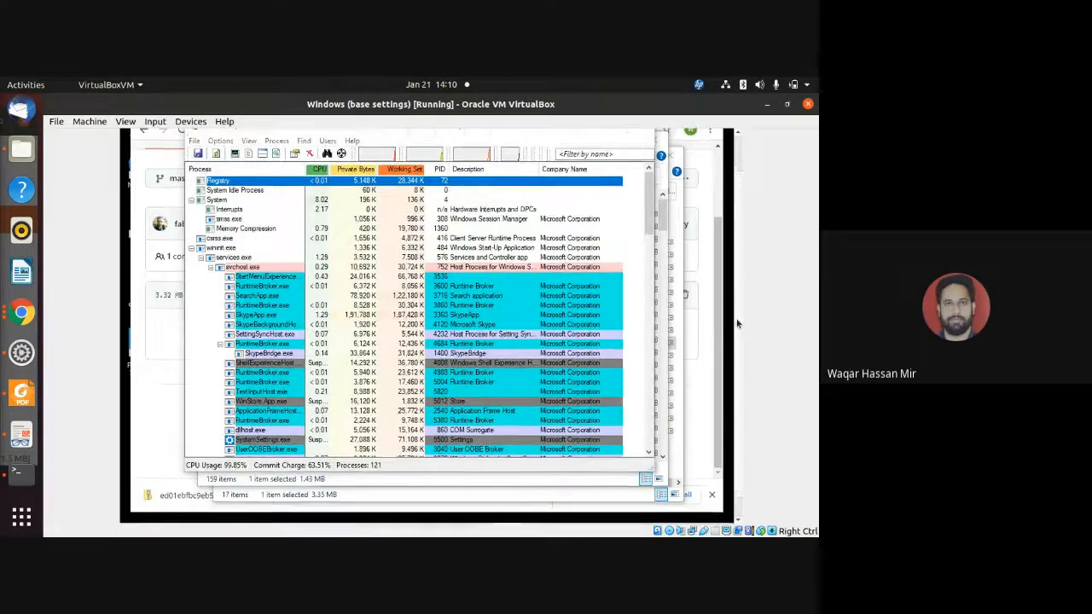
{"action": "left_click", "coordinate": [674, 328]}
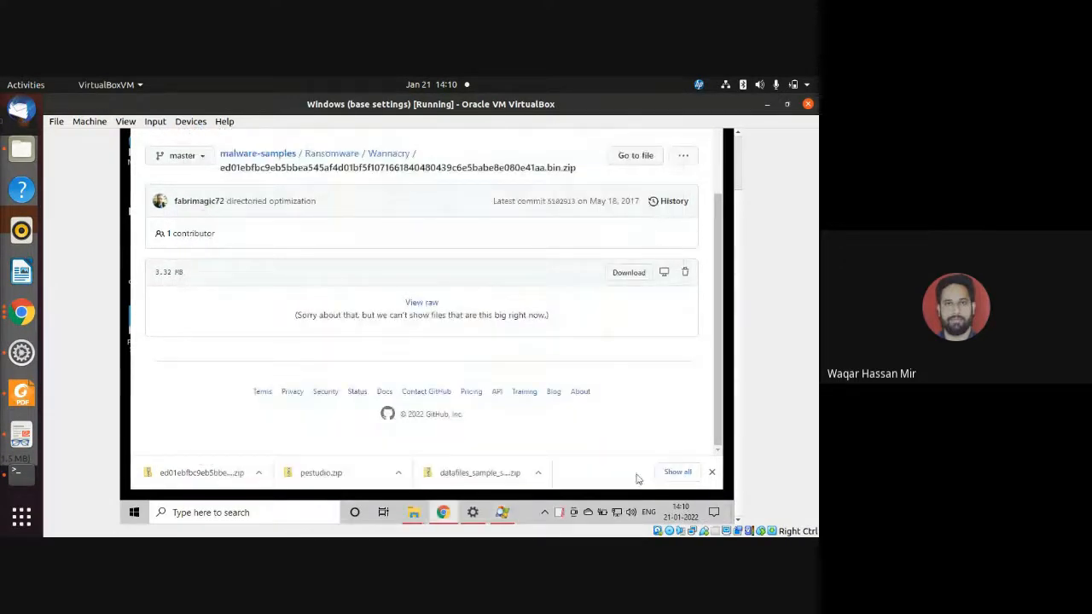
{"action": "left_click", "coordinate": [502, 512]}
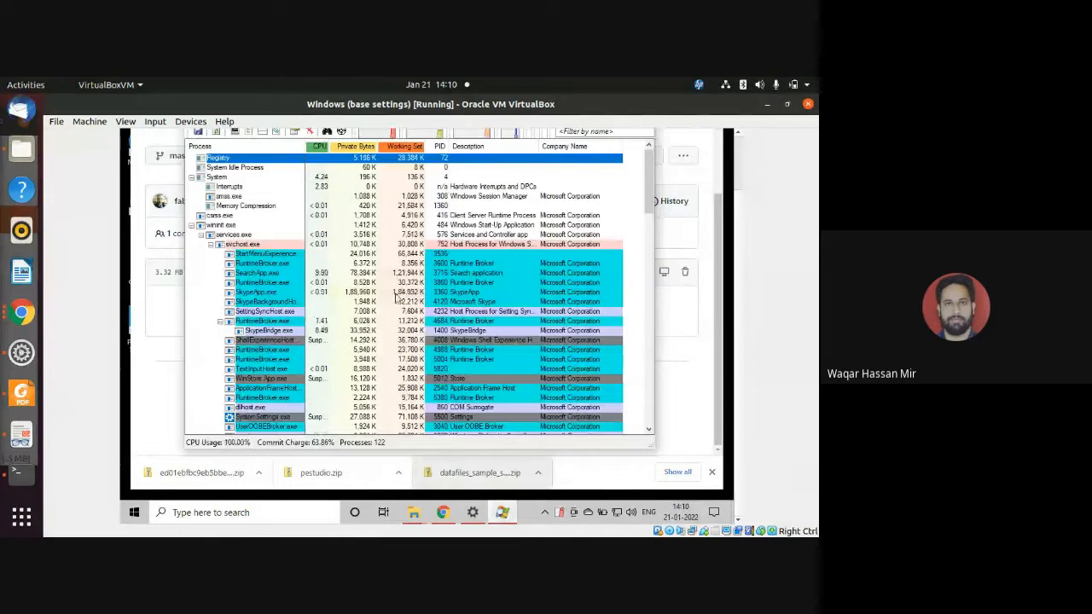
{"action": "scroll", "coordinate": [263, 290], "scroll_direction": "down", "scroll_amount": 5}
{"action": "scroll", "coordinate": [263, 290], "scroll_direction": "down", "scroll_amount": 9}
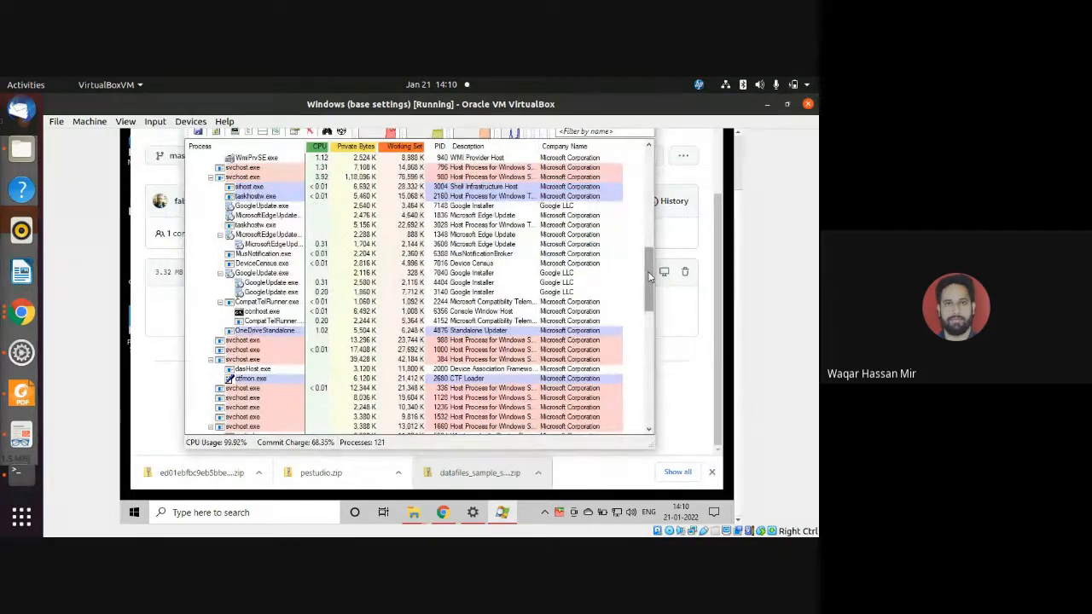
{"action": "left_click", "coordinate": [650, 214]}
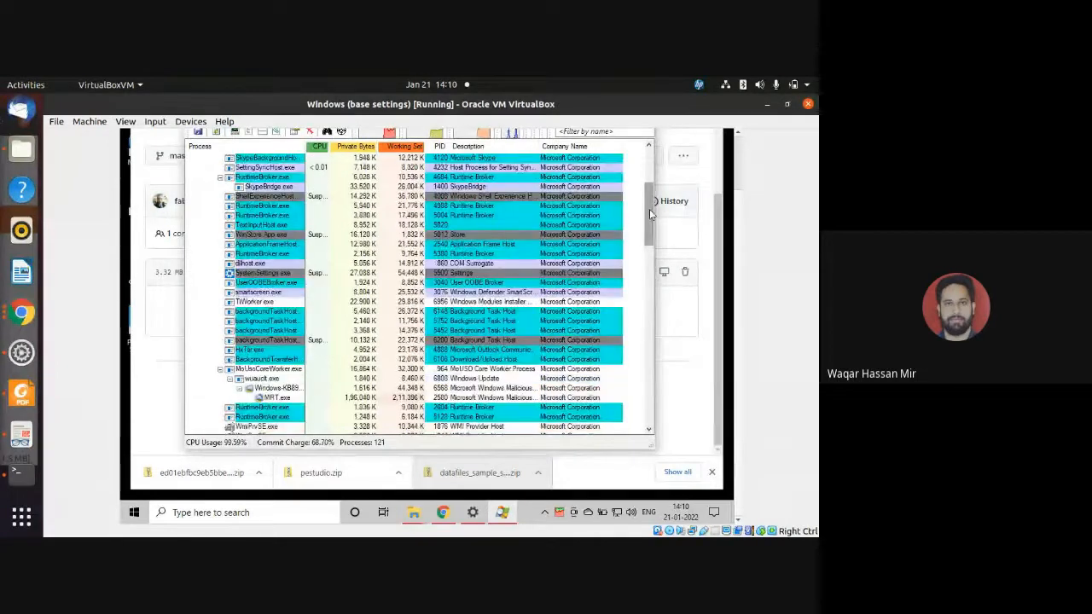
{"action": "left_click_drag", "start_coordinate": [654, 204], "coordinate": [650, 162]}
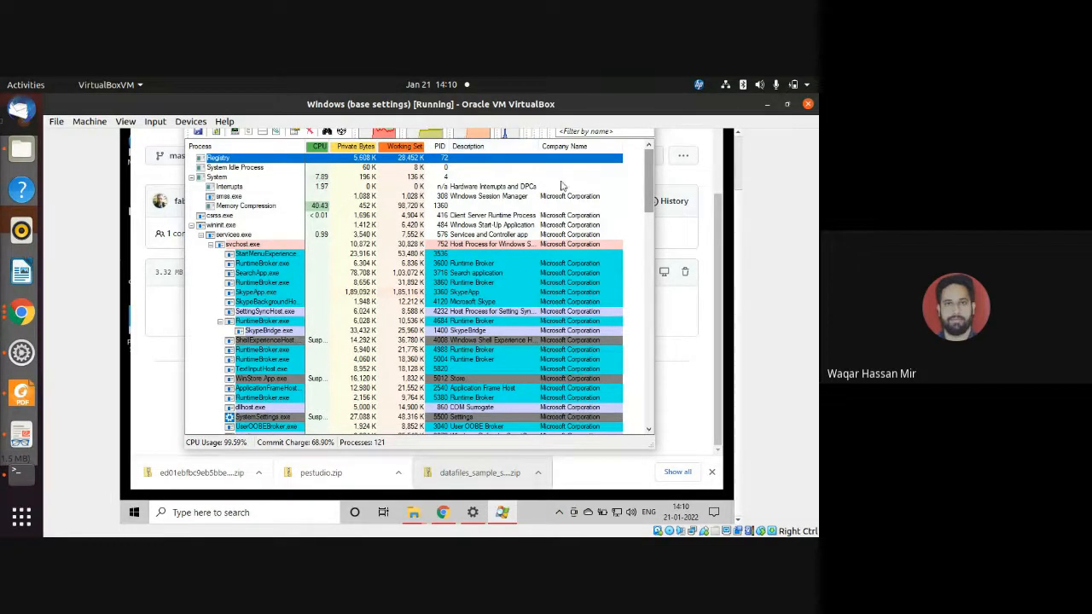
{"action": "left_click_drag", "start_coordinate": [650, 186], "coordinate": [649, 400]}
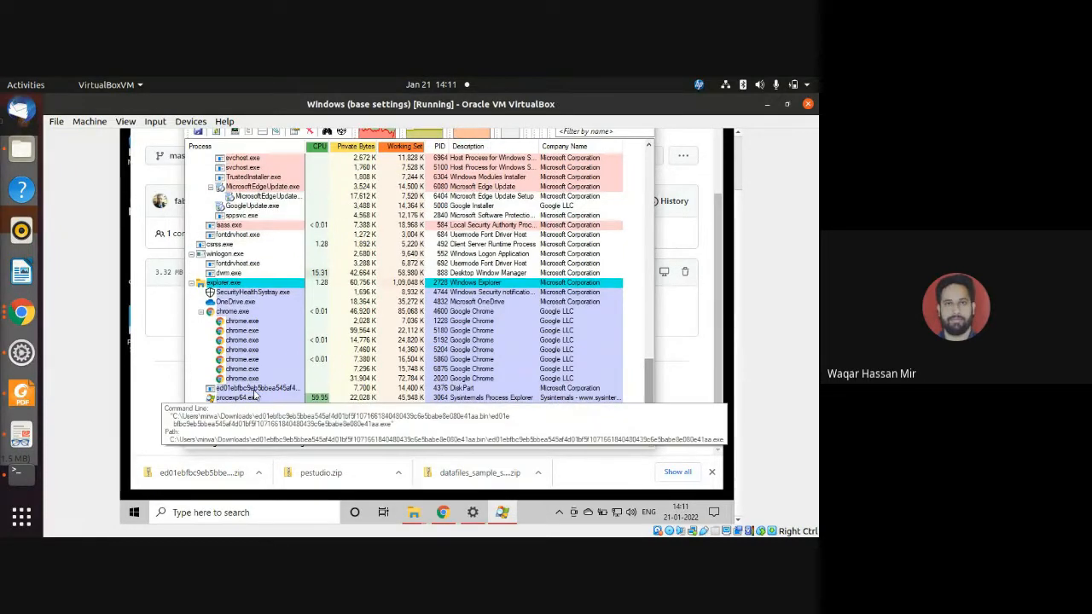
{"action": "mouse_move", "coordinate": [239, 395]}
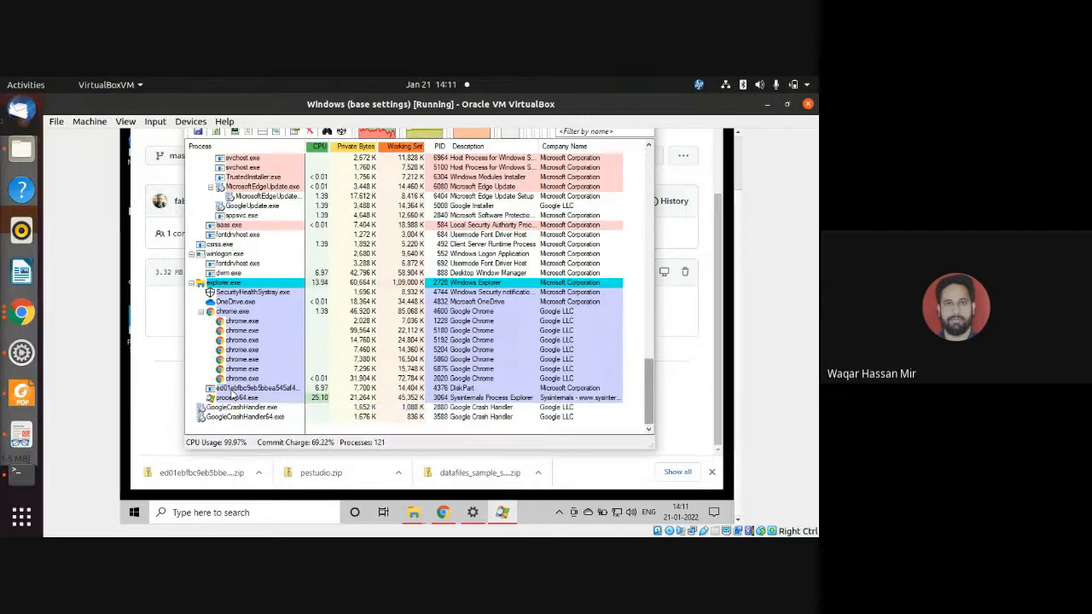
Inspect the image properties of the ed01ebfbc9eb5bbea545af4 process under explorer.exe and close the open properties windows.
{"action": "left_click", "coordinate": [232, 390]}
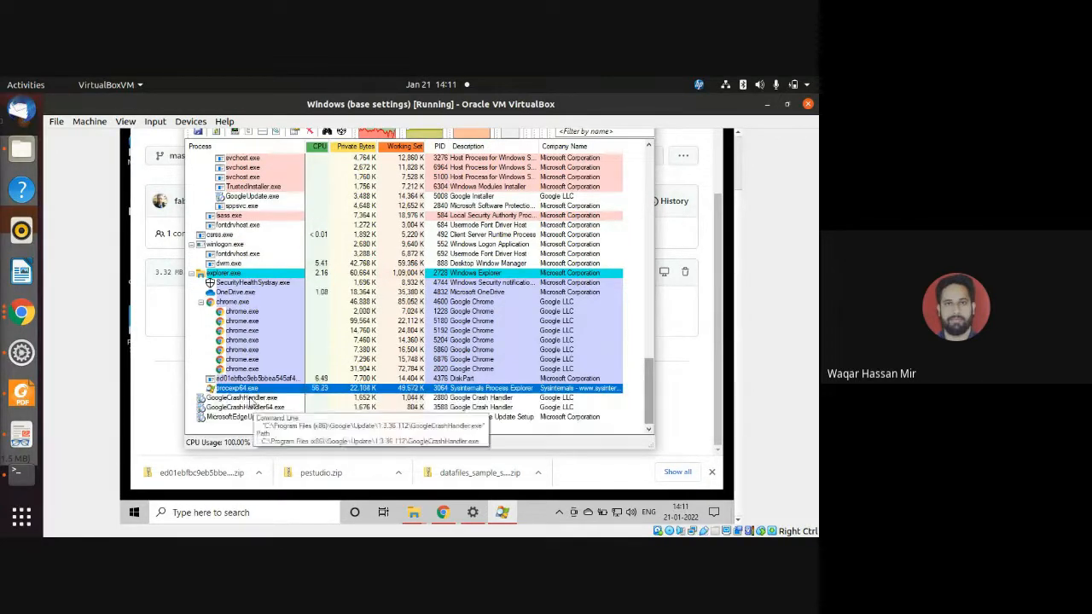
{"action": "mouse_move", "coordinate": [240, 384]}
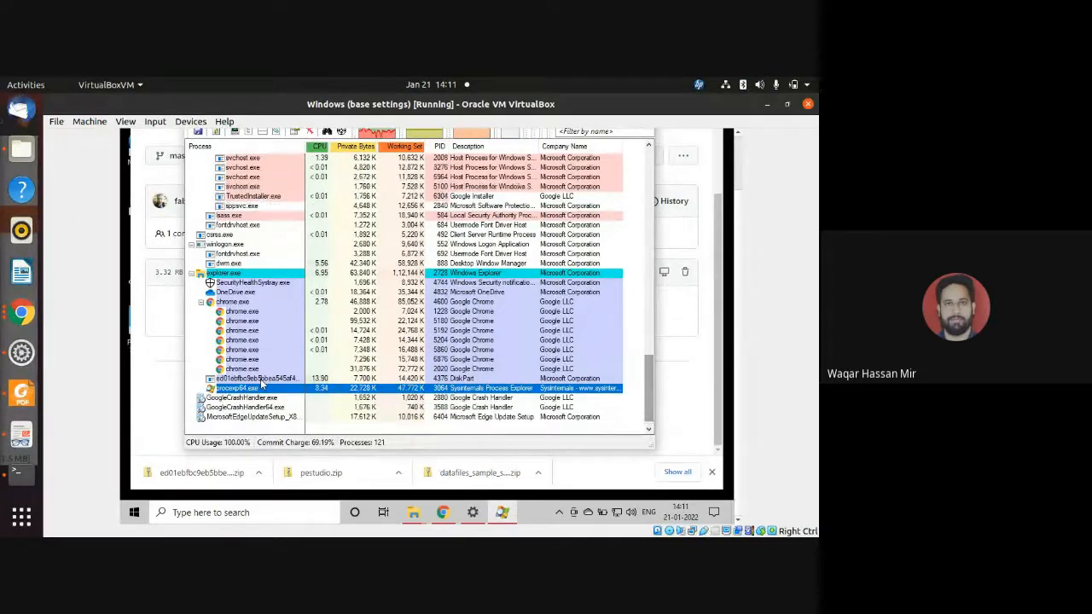
{"action": "left_click", "coordinate": [242, 381]}
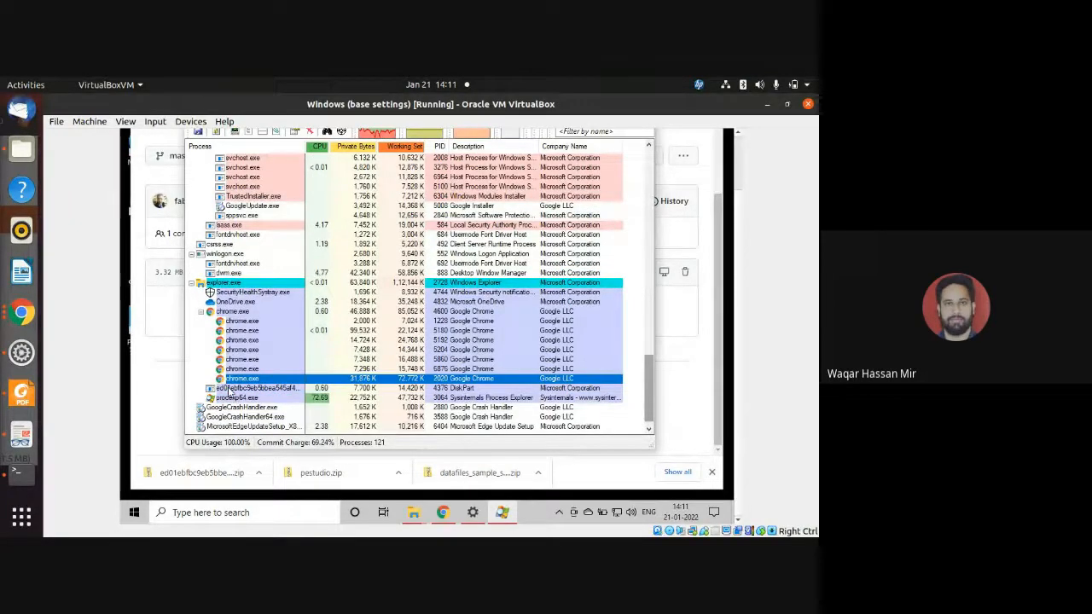
{"action": "double_click", "coordinate": [228, 390]}
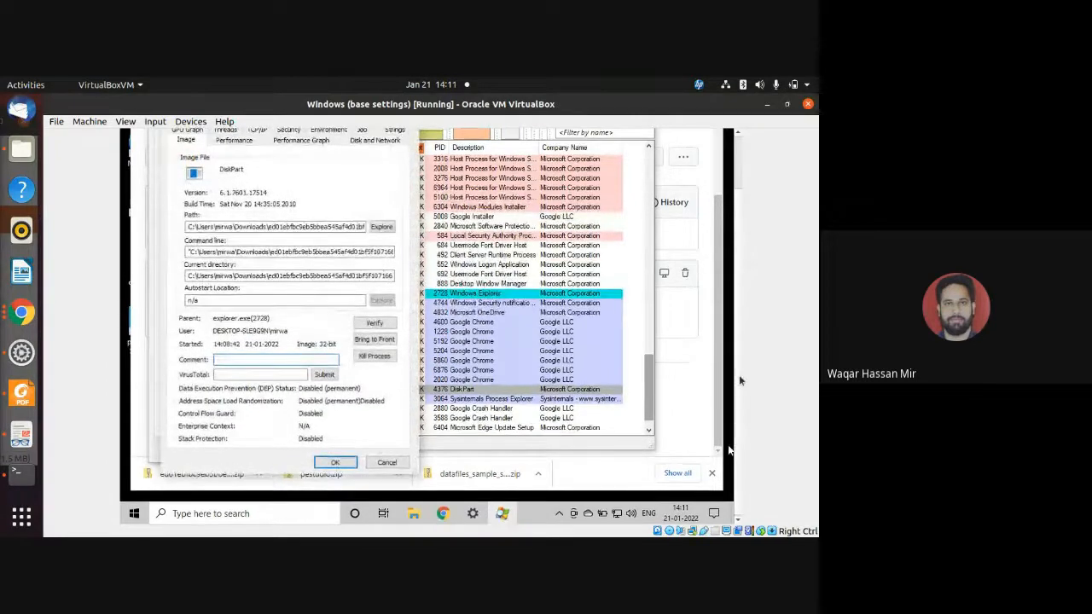
{"action": "left_click", "coordinate": [410, 172]}
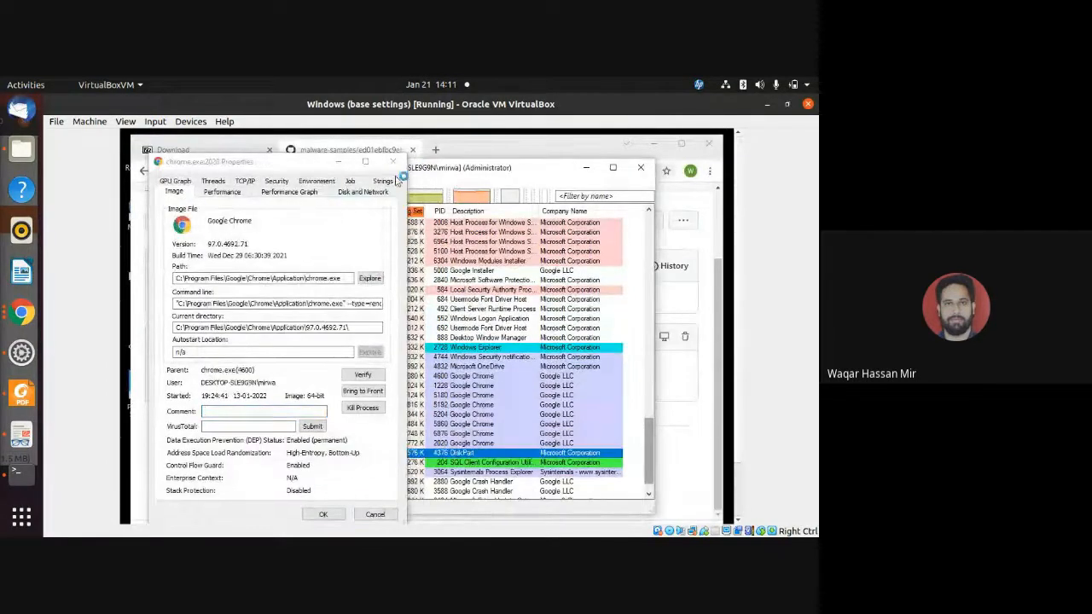
{"action": "left_click", "coordinate": [395, 160]}
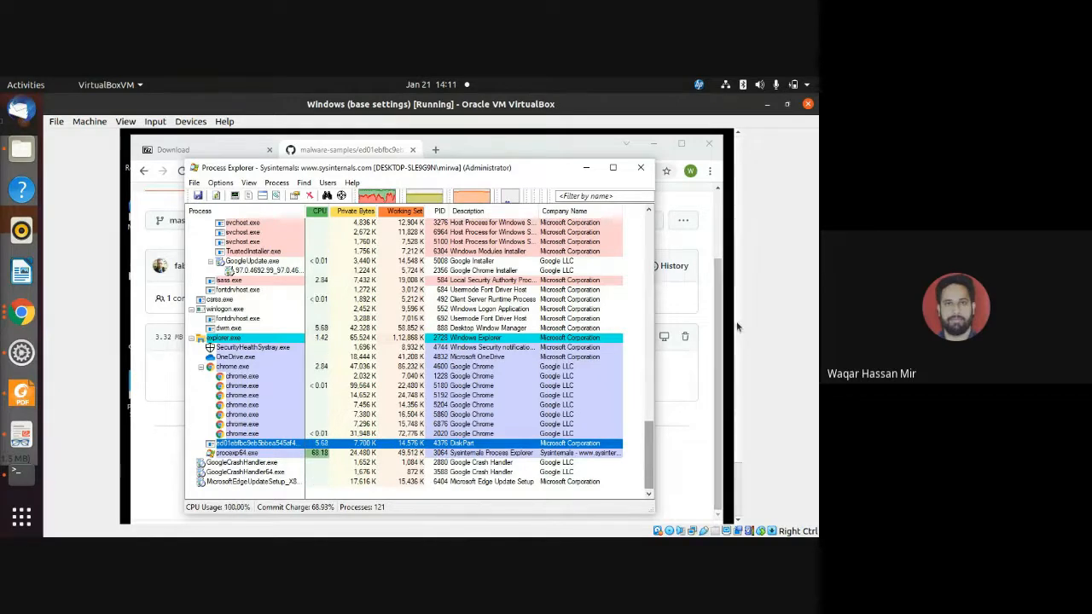
Minimize Process Explorer and bring the SysinternalsSuite folder window to the front.
{"action": "scroll", "coordinate": [738, 350], "scroll_direction": "down", "scroll_amount": 1}
{"action": "left_click_drag", "start_coordinate": [739, 358], "coordinate": [739, 370]}
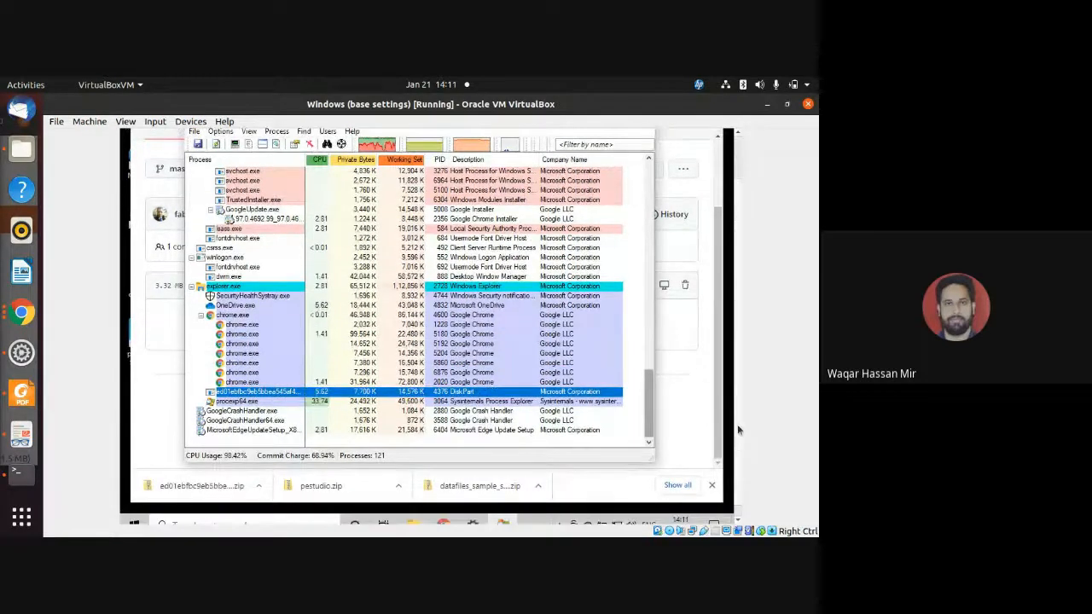
{"action": "left_click_drag", "start_coordinate": [738, 424], "coordinate": [737, 380]}
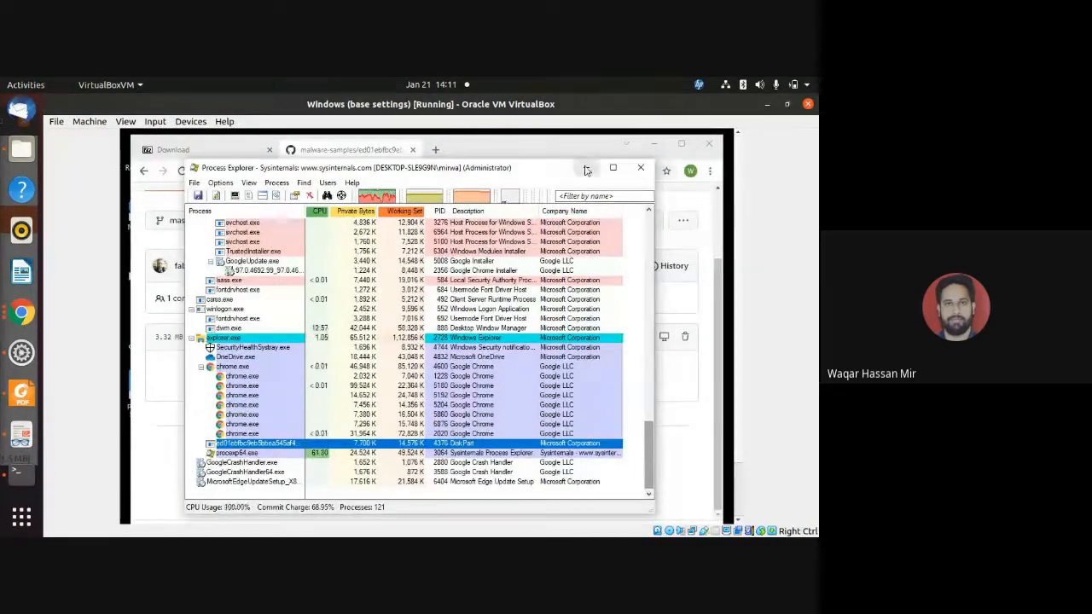
{"action": "left_click", "coordinate": [585, 170]}
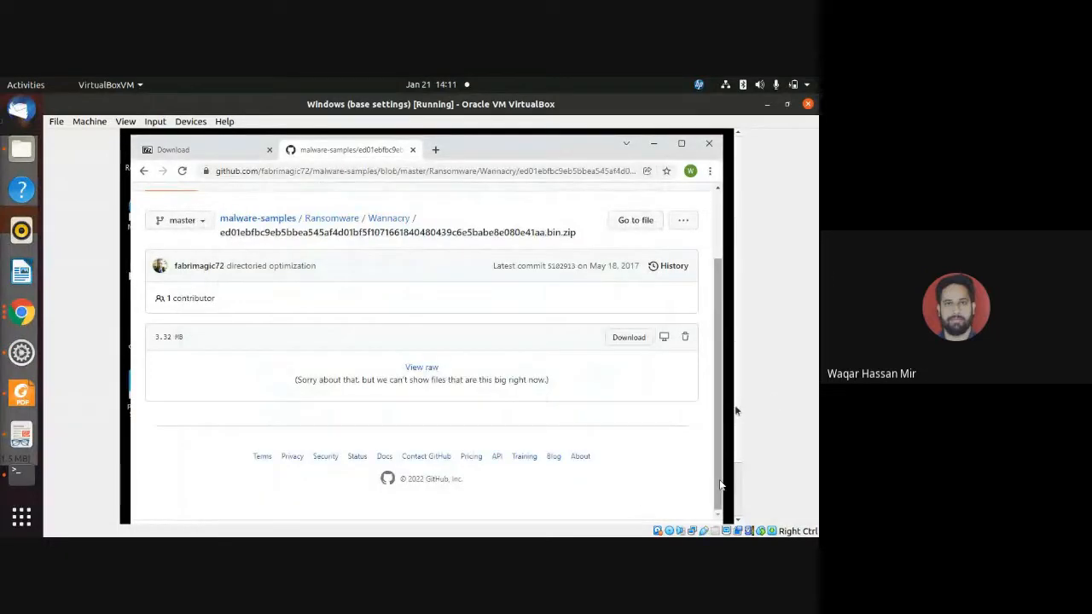
{"action": "left_click_drag", "start_coordinate": [737, 397], "coordinate": [739, 480]}
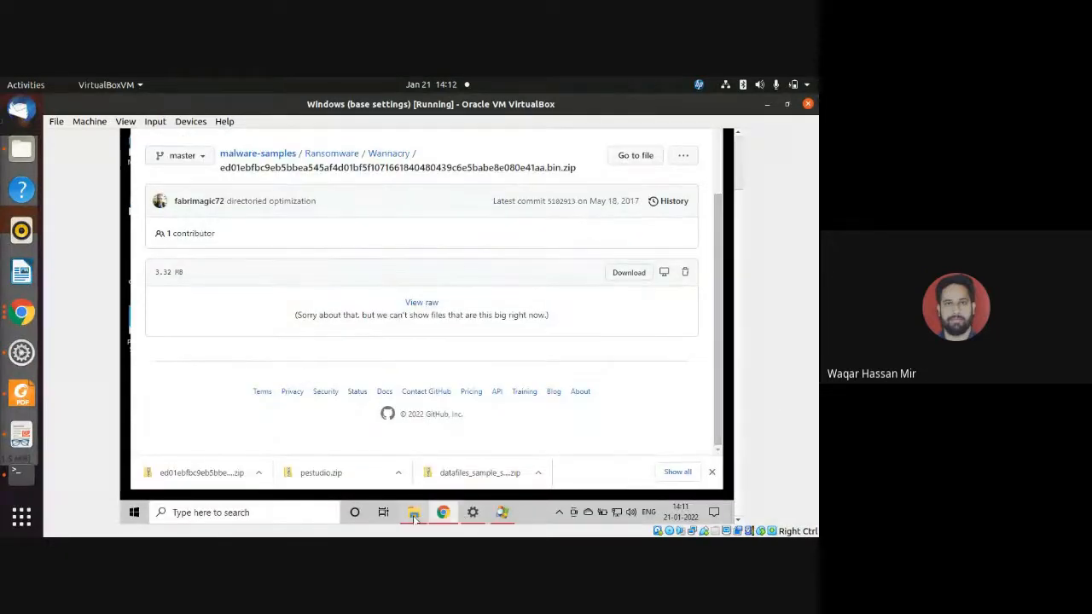
{"action": "mouse_move", "coordinate": [413, 517]}
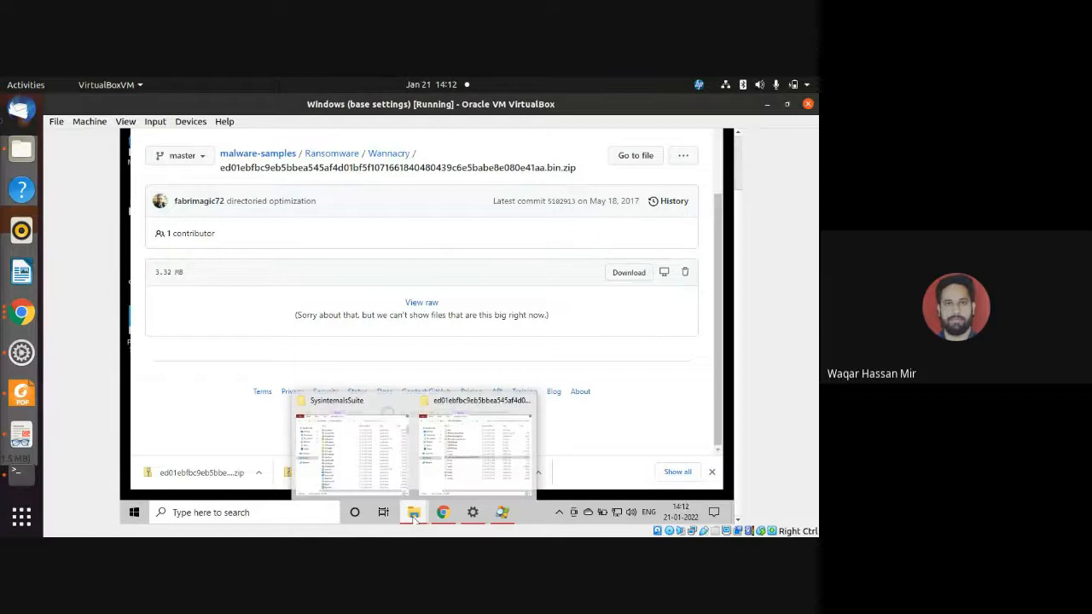
{"action": "left_click", "coordinate": [350, 465]}
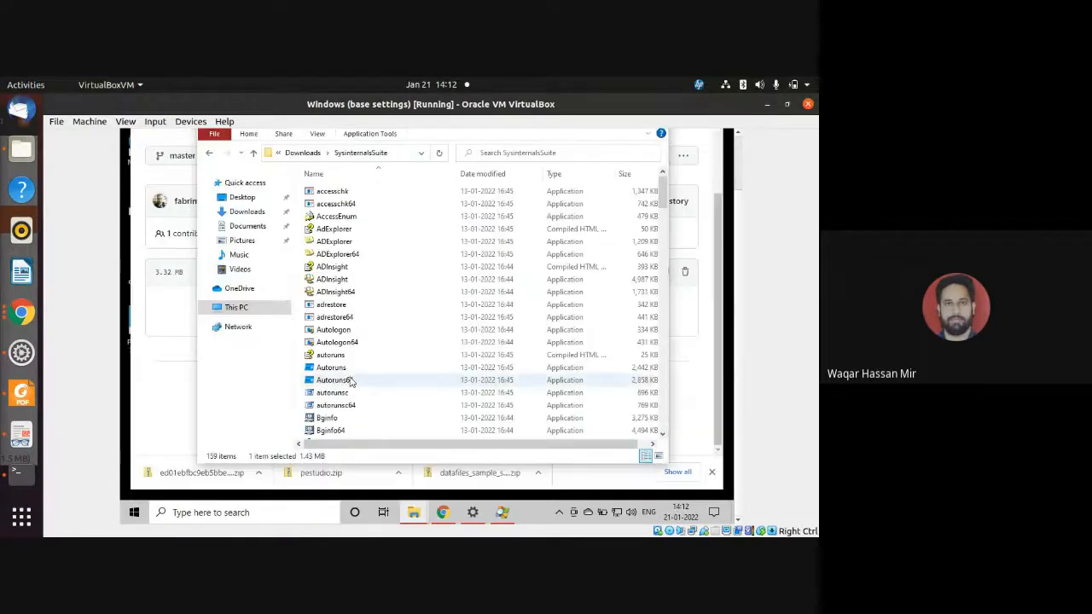
Find the Procmon64 executable in the SysinternalsSuite folder and run it as administrator, approving the permission request.
{"action": "scroll", "coordinate": [351, 388], "scroll_direction": "down", "scroll_amount": 13}
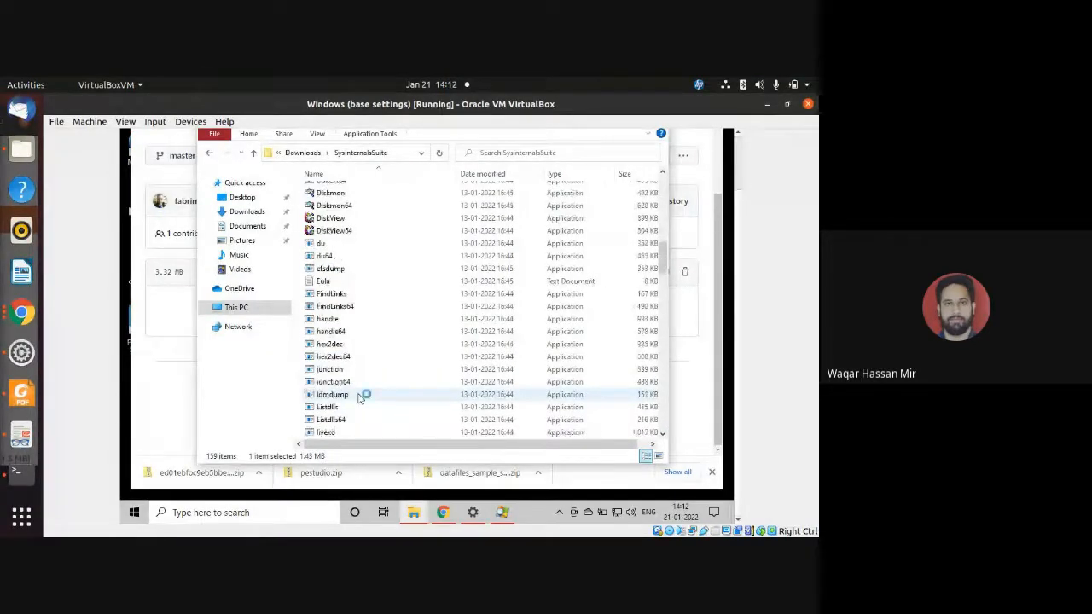
{"action": "scroll", "coordinate": [359, 399], "scroll_direction": "down", "scroll_amount": 4}
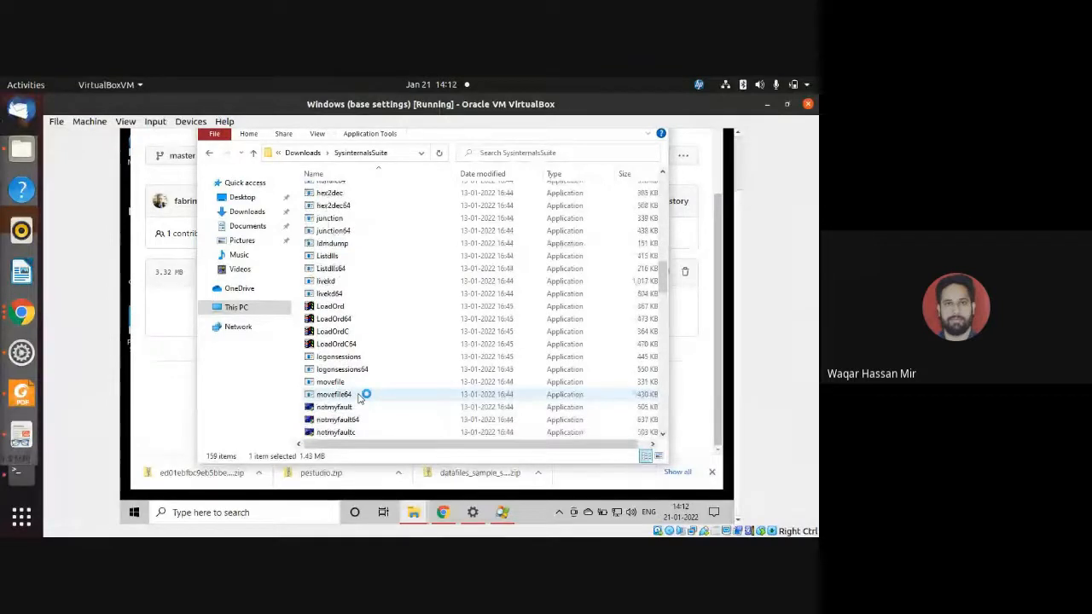
{"action": "scroll", "coordinate": [359, 399], "scroll_direction": "up", "scroll_amount": 9}
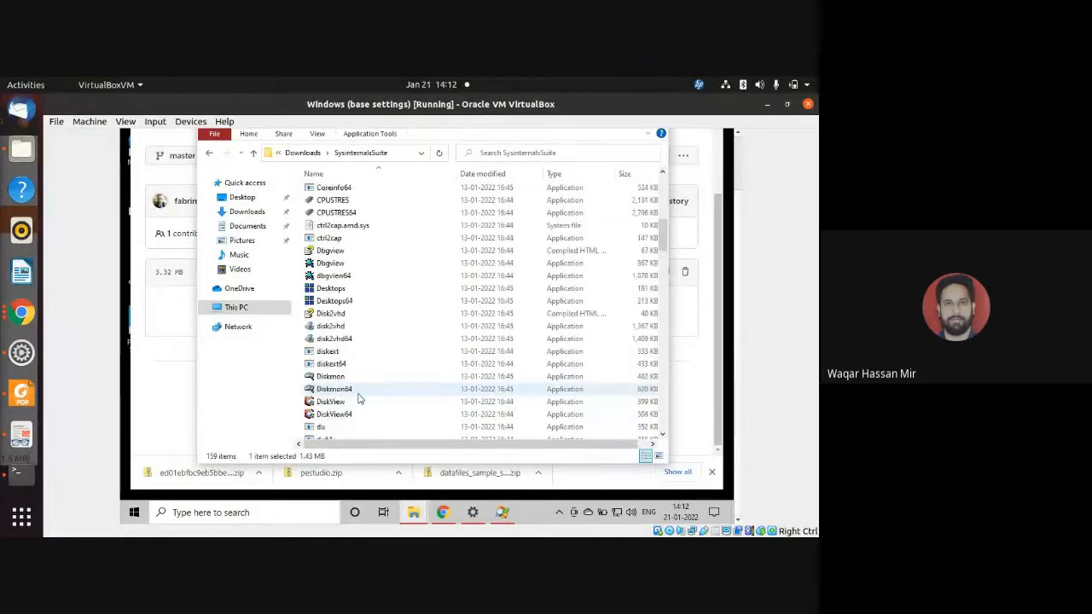
{"action": "scroll", "coordinate": [359, 398], "scroll_direction": "down", "scroll_amount": 12}
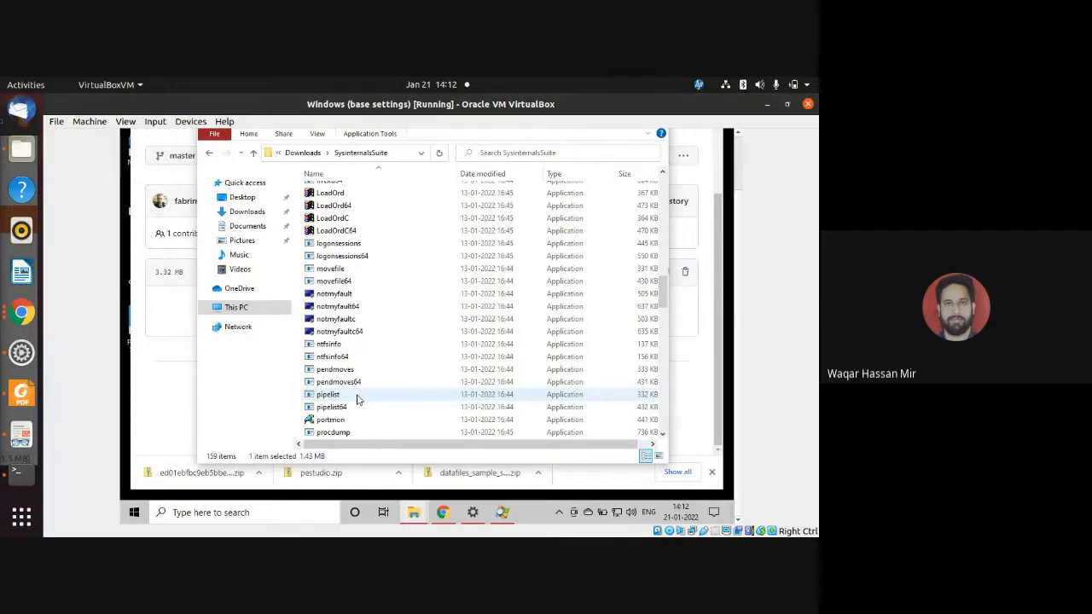
{"action": "scroll", "coordinate": [359, 399], "scroll_direction": "down", "scroll_amount": 13}
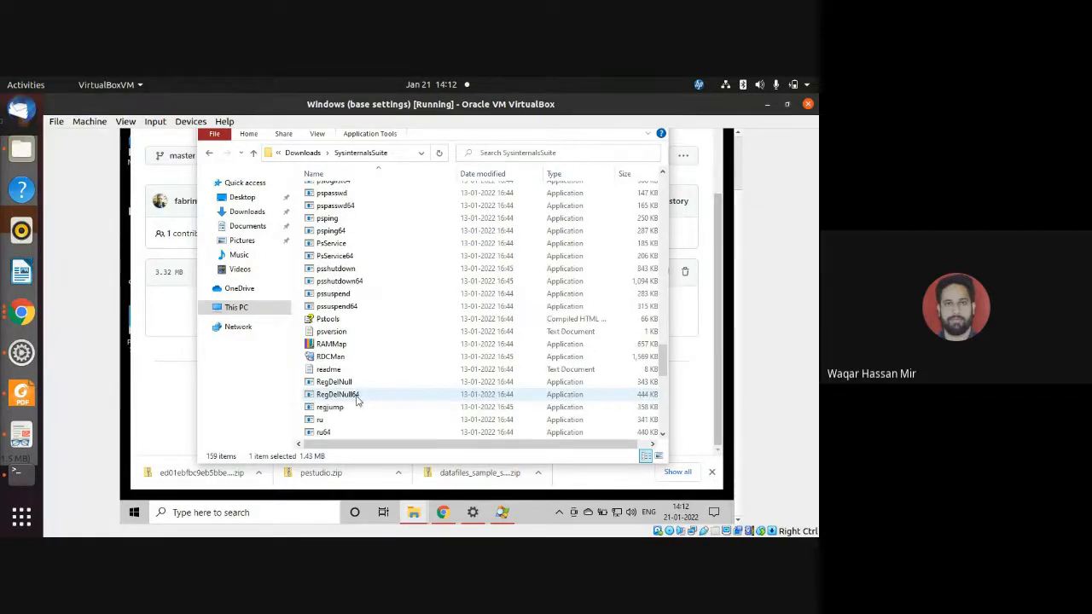
{"action": "scroll", "coordinate": [359, 399], "scroll_direction": "down", "scroll_amount": 11}
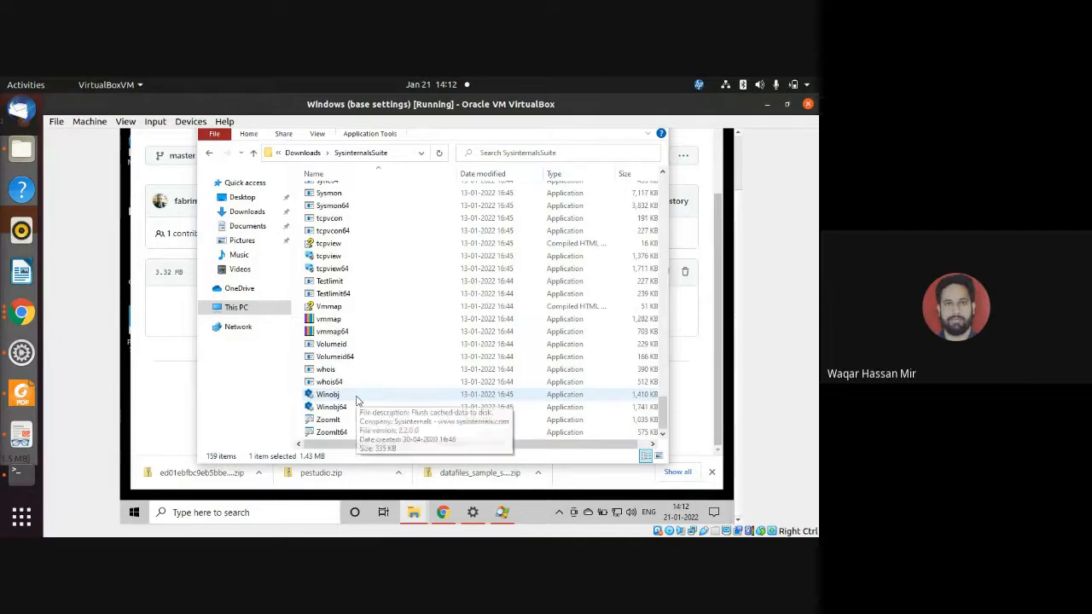
{"action": "scroll", "coordinate": [357, 399], "scroll_direction": "up", "scroll_amount": 5}
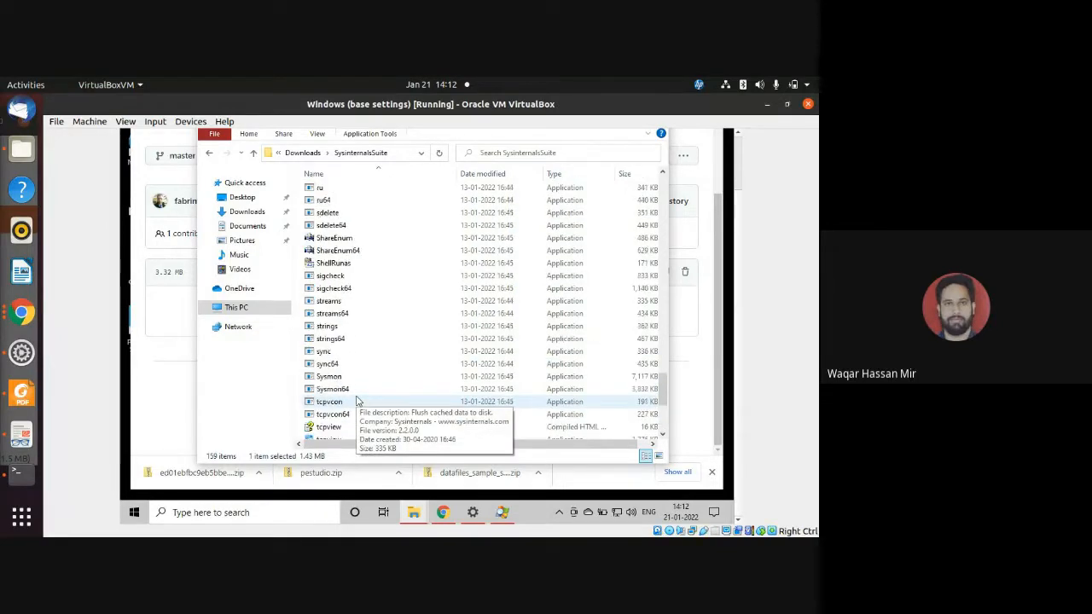
{"action": "scroll", "coordinate": [358, 398], "scroll_direction": "up", "scroll_amount": 12}
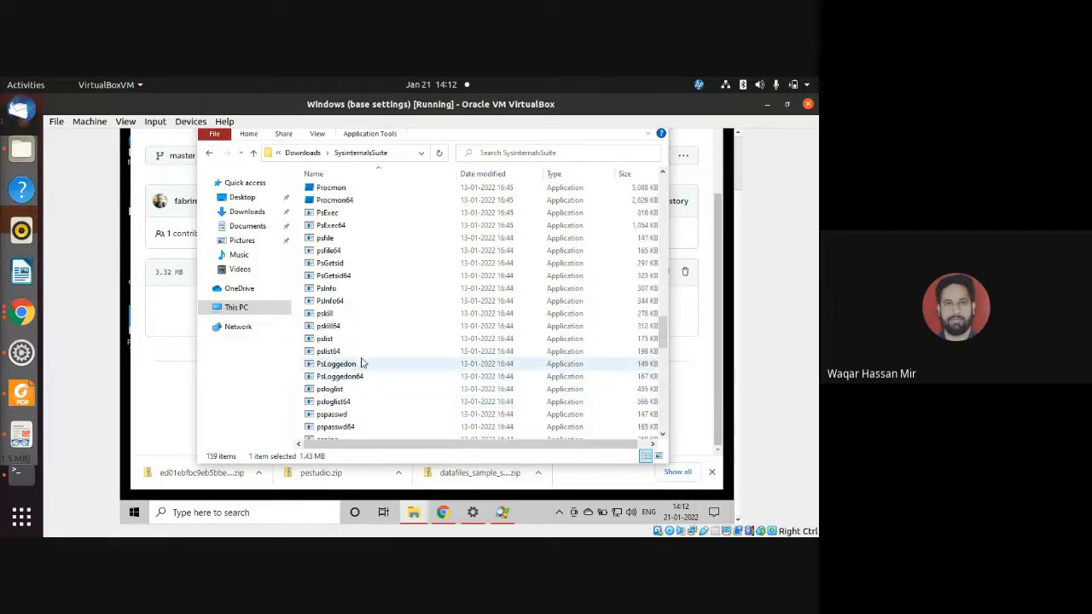
{"action": "left_click", "coordinate": [355, 202]}
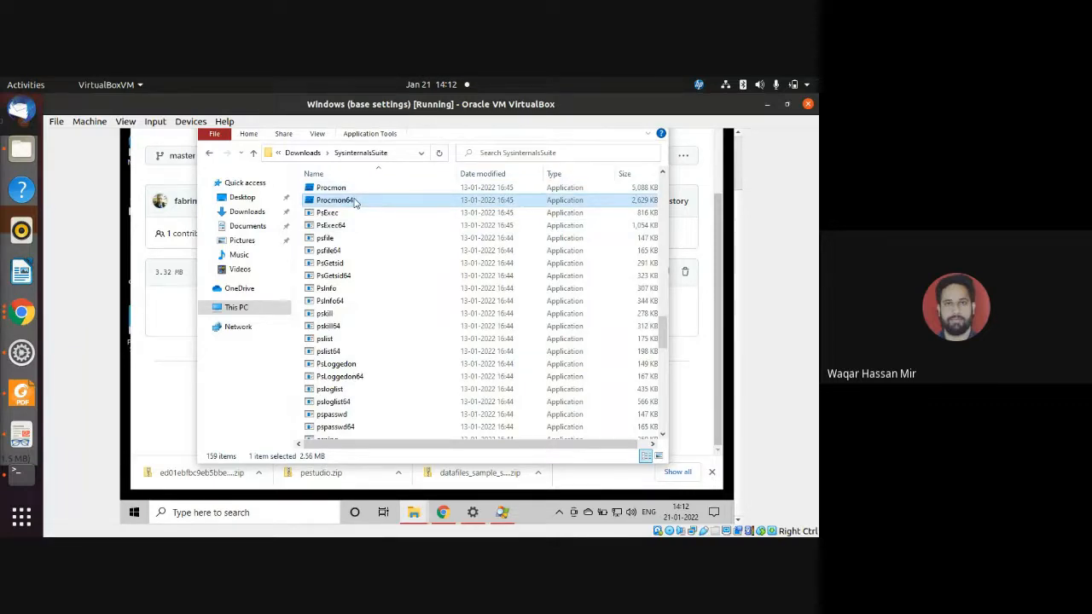
{"action": "right_click", "coordinate": [353, 200]}
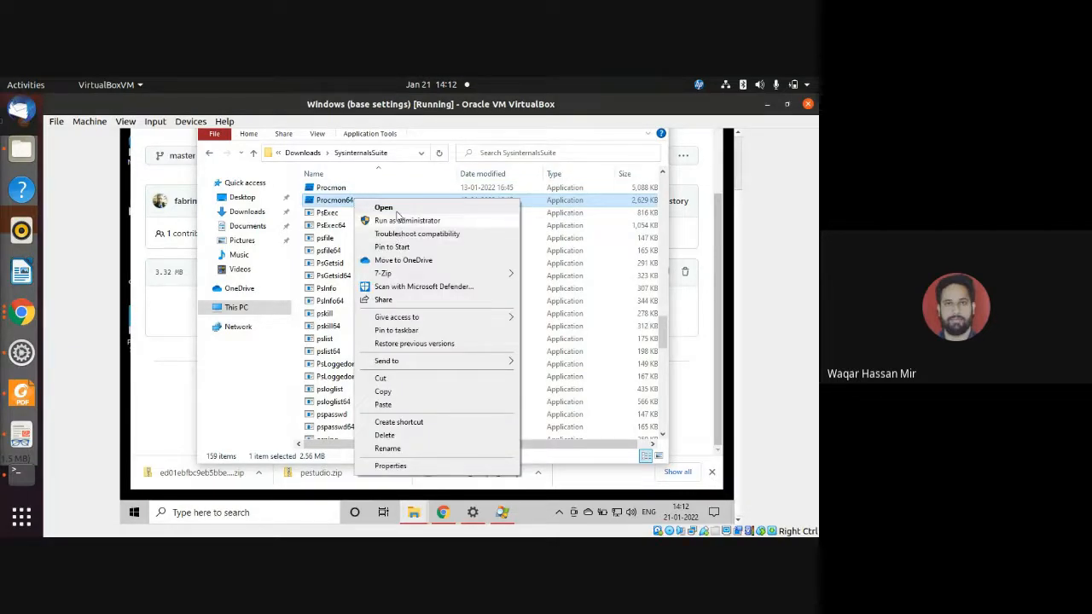
{"action": "left_click", "coordinate": [397, 221]}
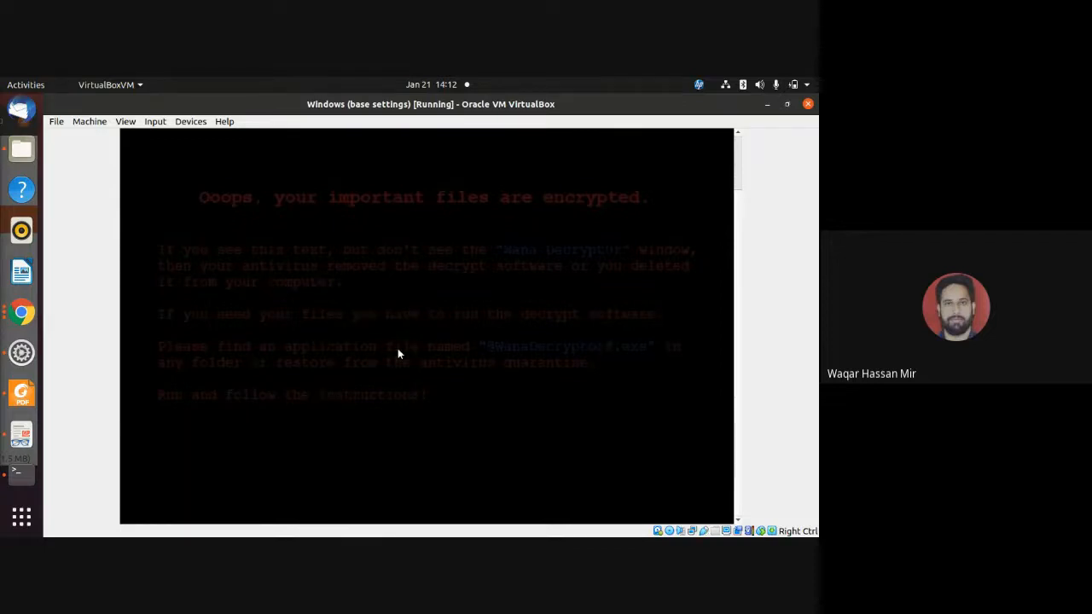
{"action": "left_click", "coordinate": [386, 376]}
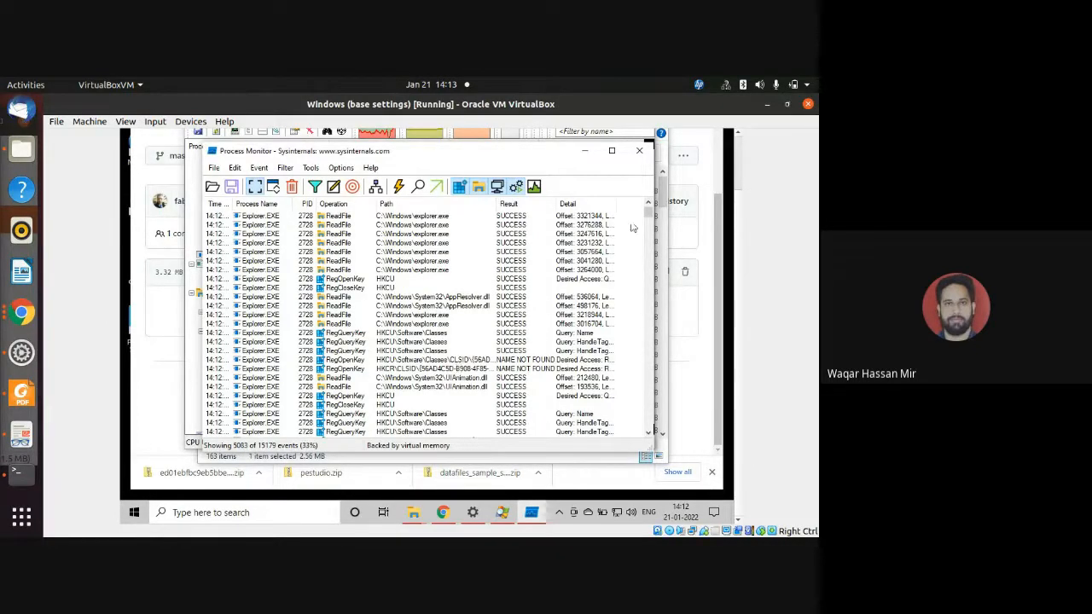
Open the Process Monitor filter settings and set the condition's column to Process Name.
{"action": "left_click_drag", "start_coordinate": [650, 217], "coordinate": [649, 254]}
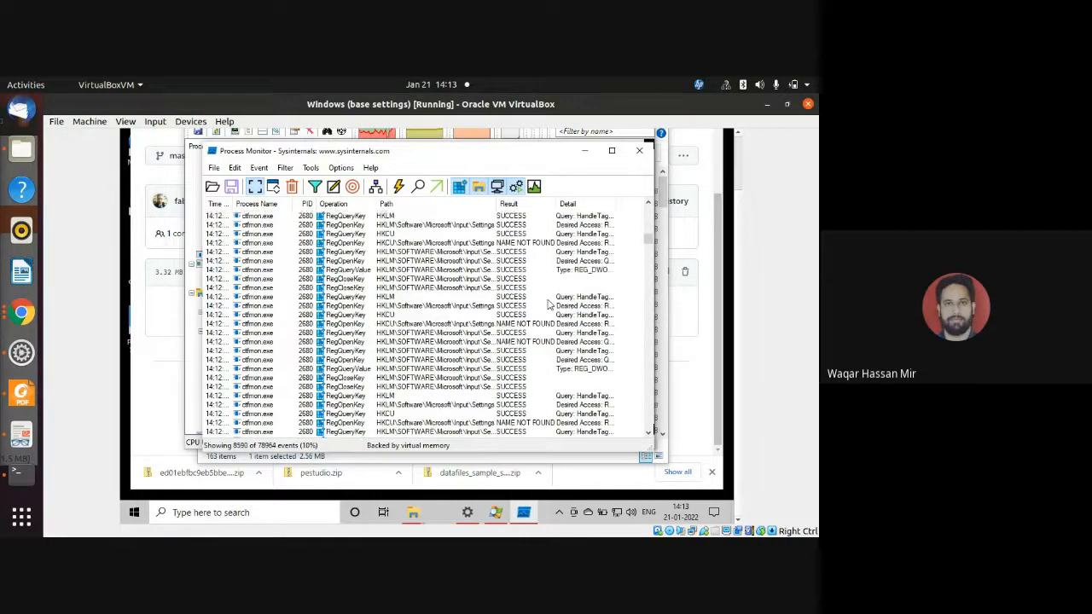
{"action": "left_click", "coordinate": [650, 292]}
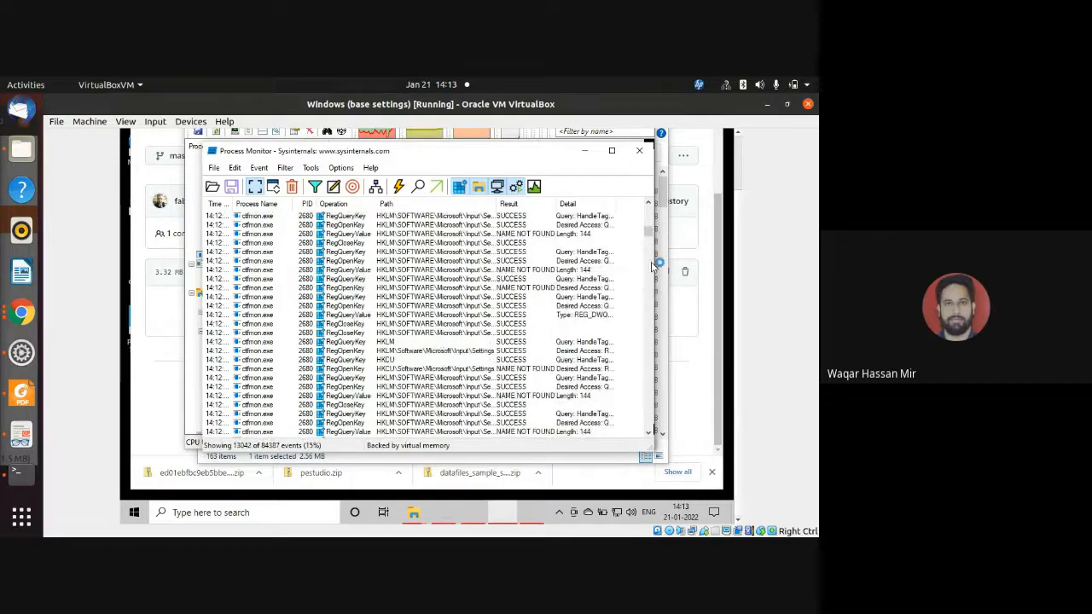
{"action": "left_click", "coordinate": [290, 170]}
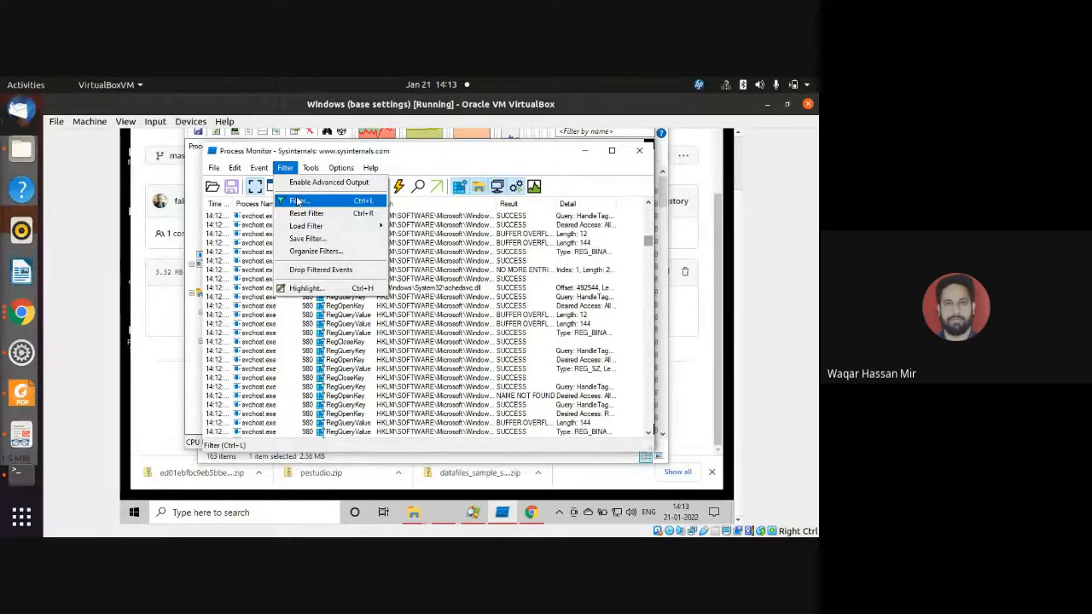
{"action": "left_click", "coordinate": [298, 201]}
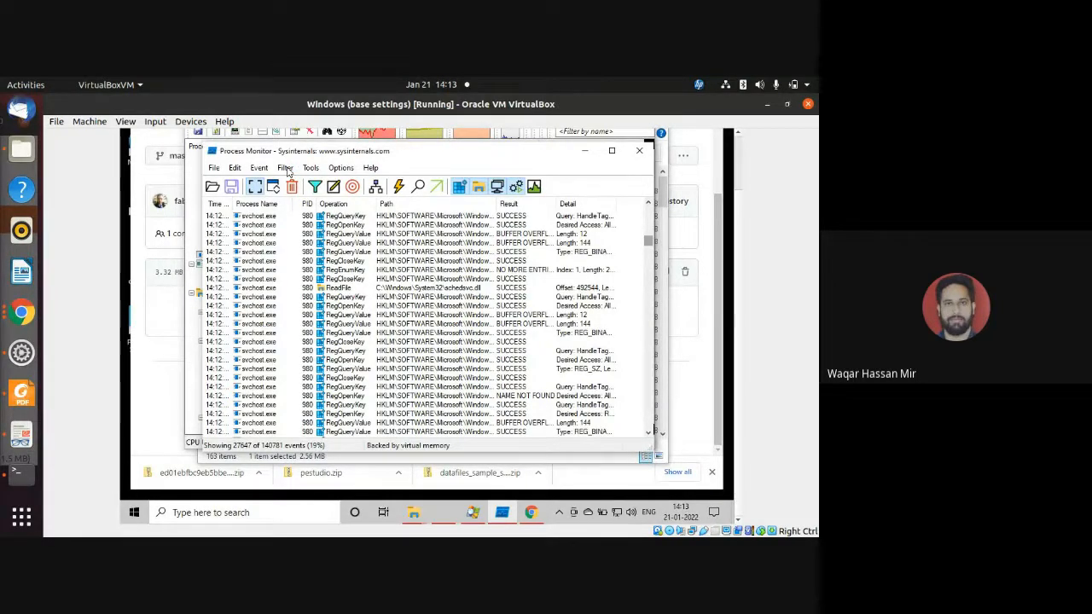
{"action": "left_click", "coordinate": [287, 168]}
{"action": "left_click", "coordinate": [303, 183]}
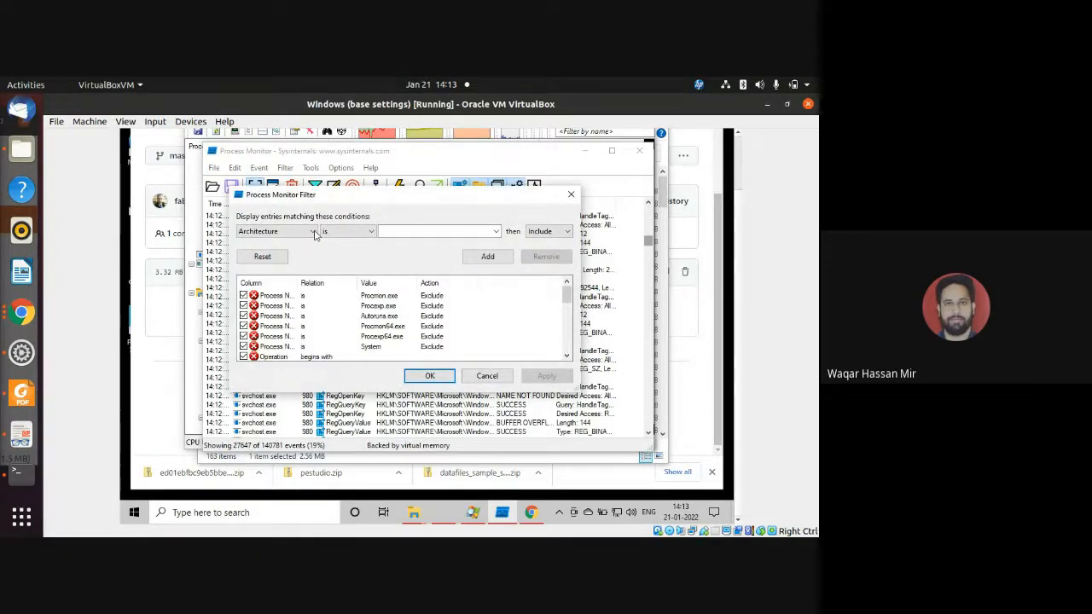
{"action": "left_click", "coordinate": [315, 235]}
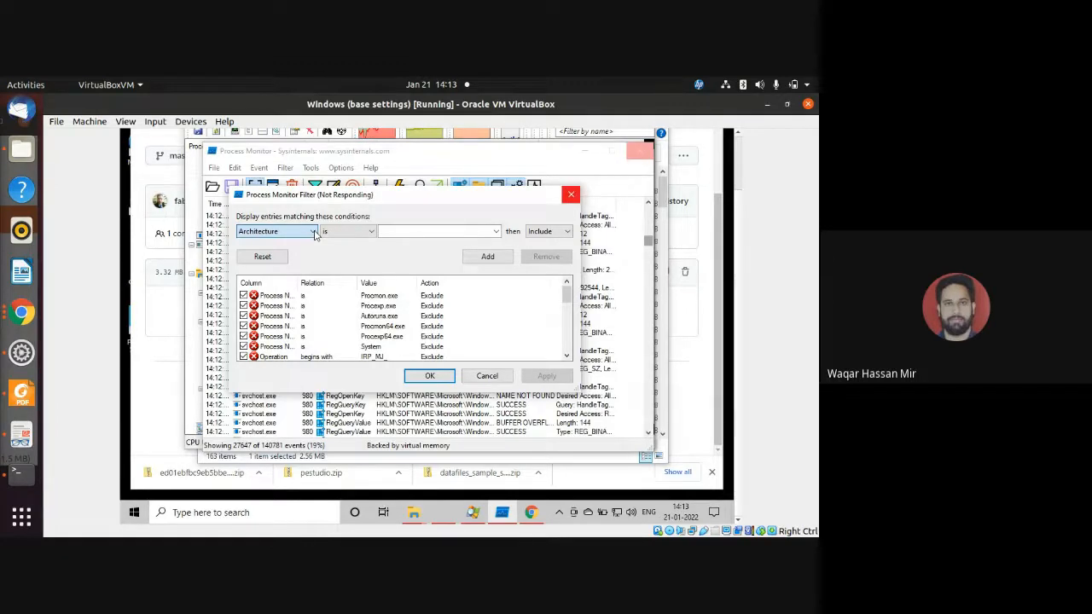
{"action": "left_click", "coordinate": [314, 232]}
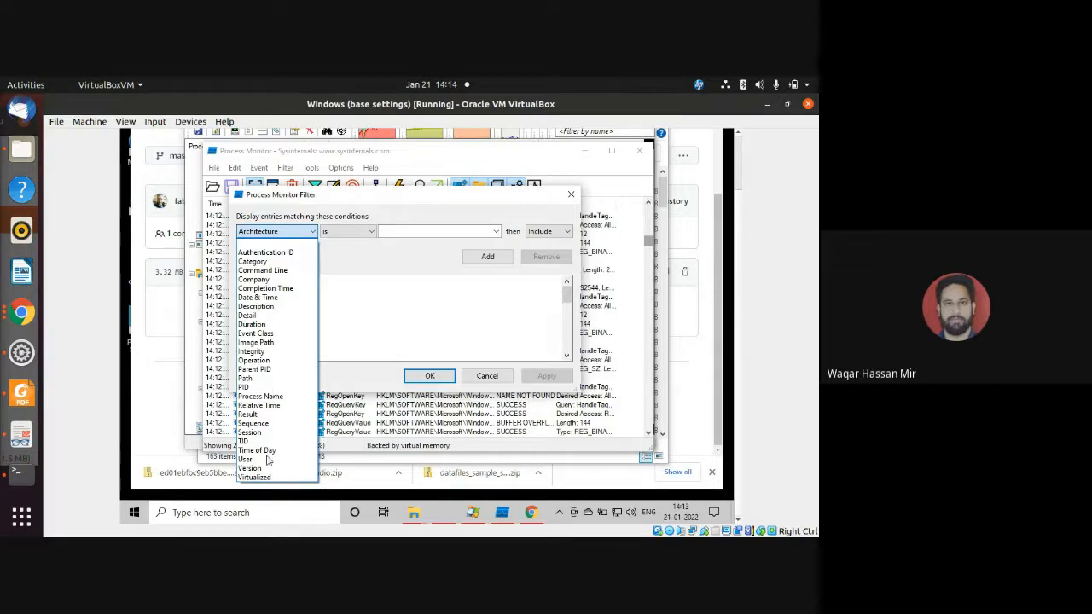
{"action": "left_click", "coordinate": [271, 397]}
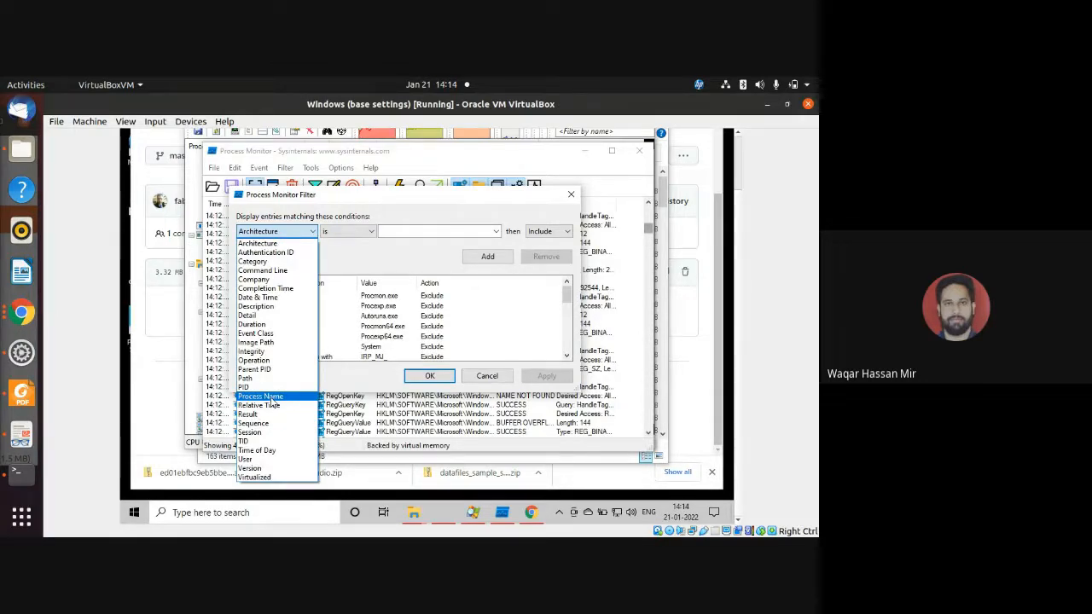
{"action": "left_click", "coordinate": [271, 399]}
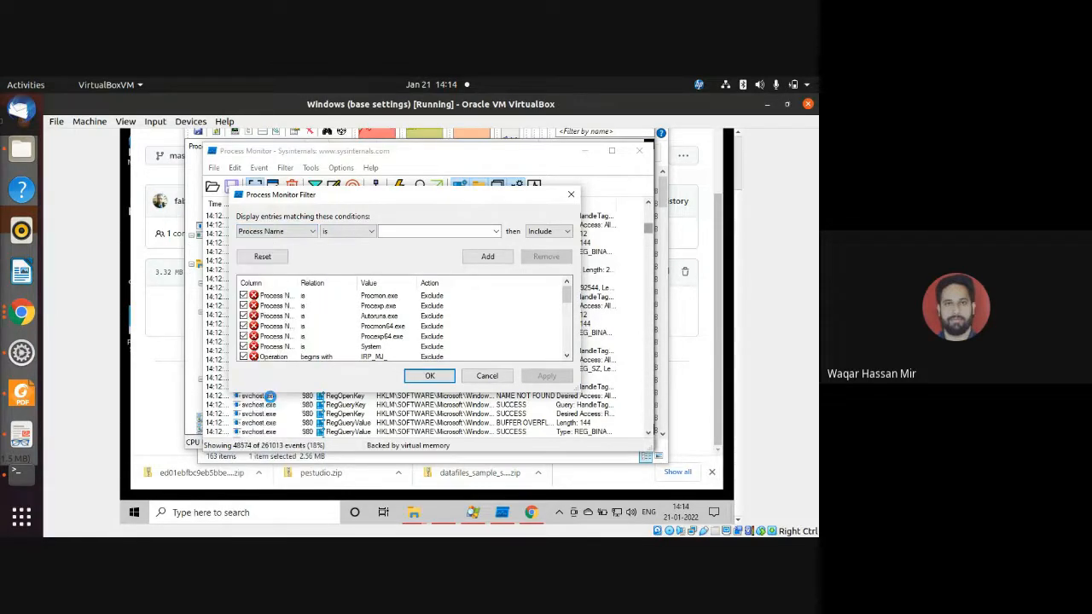
Add an Include rule for the process whose name starts with ed01ebfbc9eb5bbea545af4d01bf5f, apply the filter and close its settings.
{"action": "left_click", "coordinate": [493, 236]}
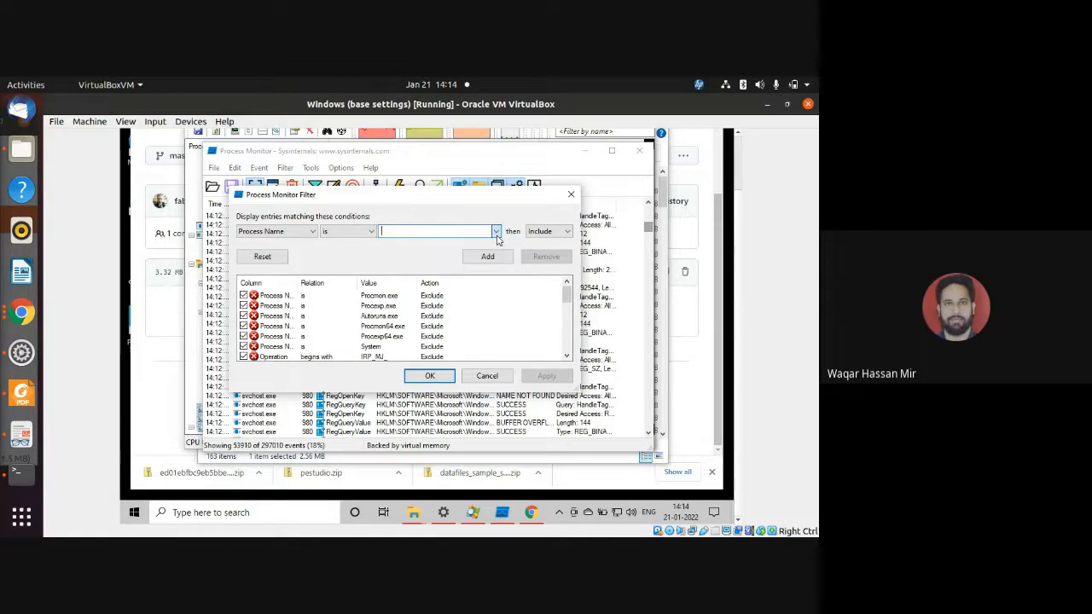
{"action": "left_click", "coordinate": [496, 232]}
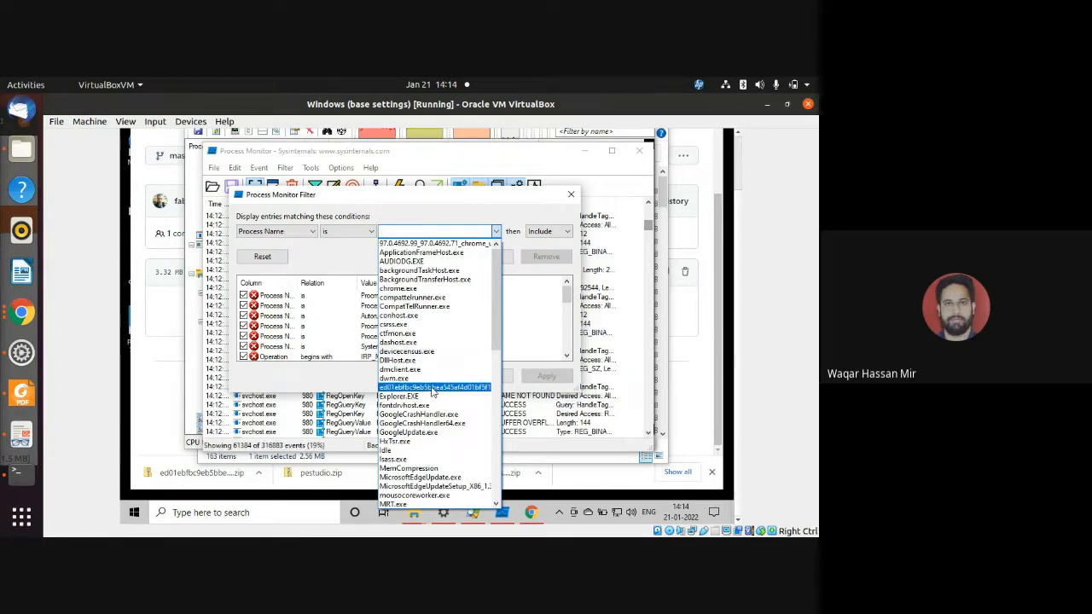
{"action": "key", "text": "Escape"}
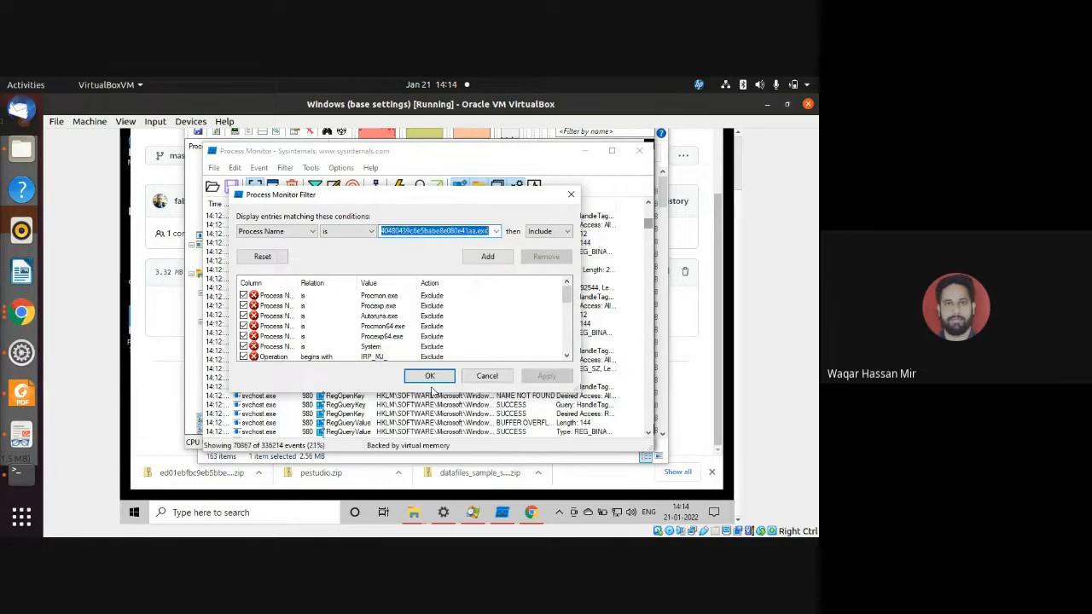
{"action": "left_click", "coordinate": [490, 260]}
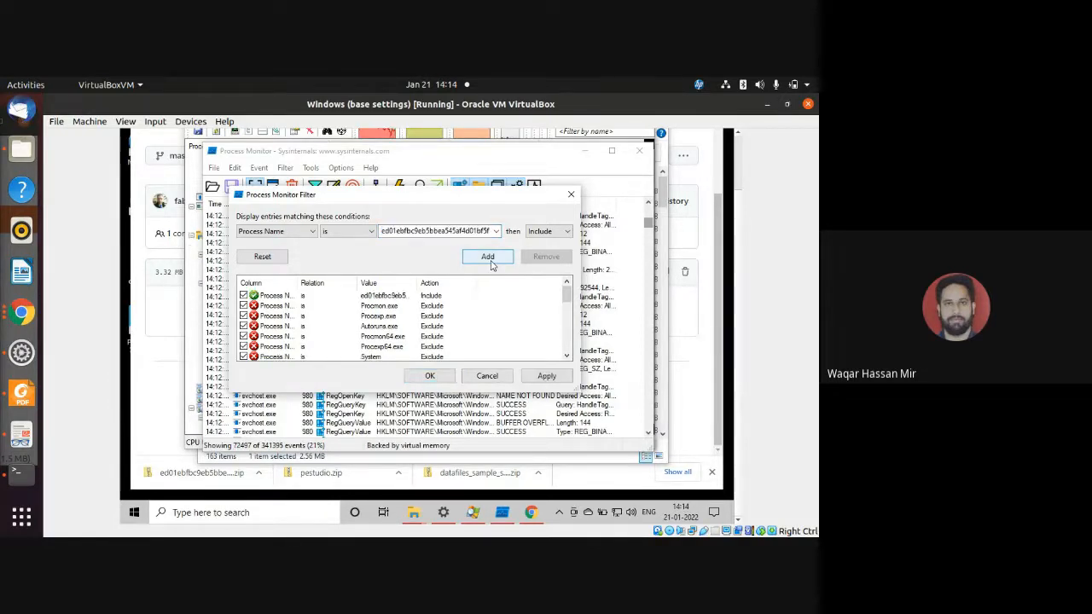
{"action": "left_click", "coordinate": [543, 376]}
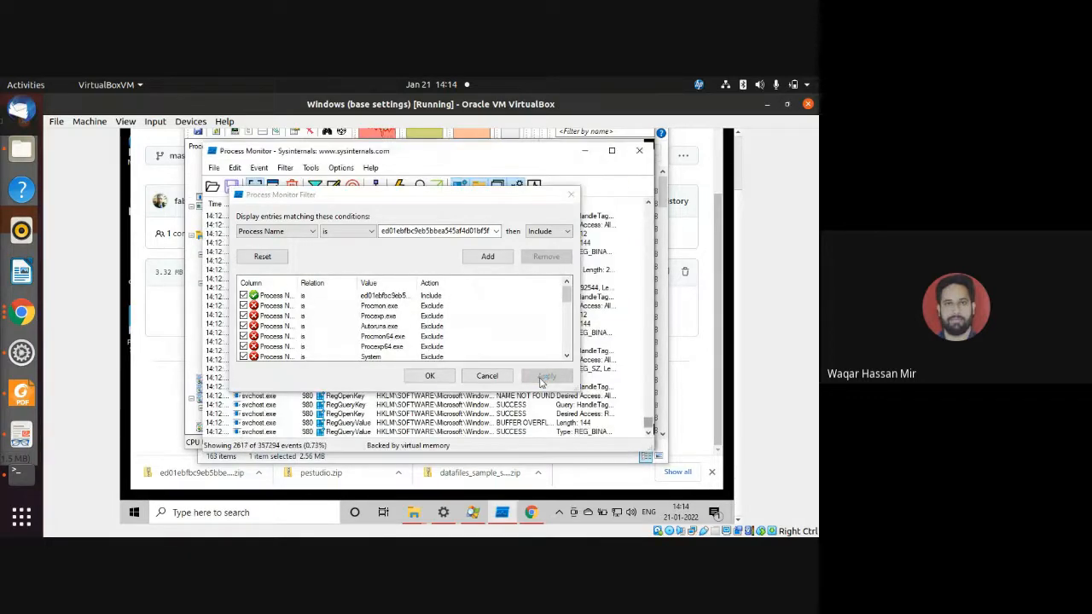
{"action": "left_click", "coordinate": [423, 379]}
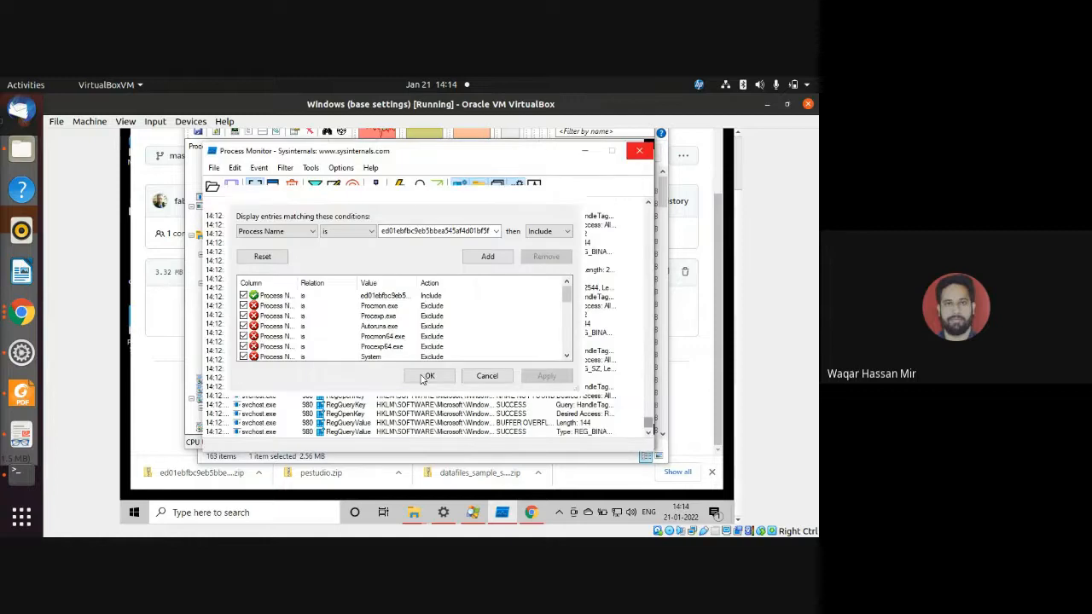
{"action": "key", "text": "ctrl+l"}
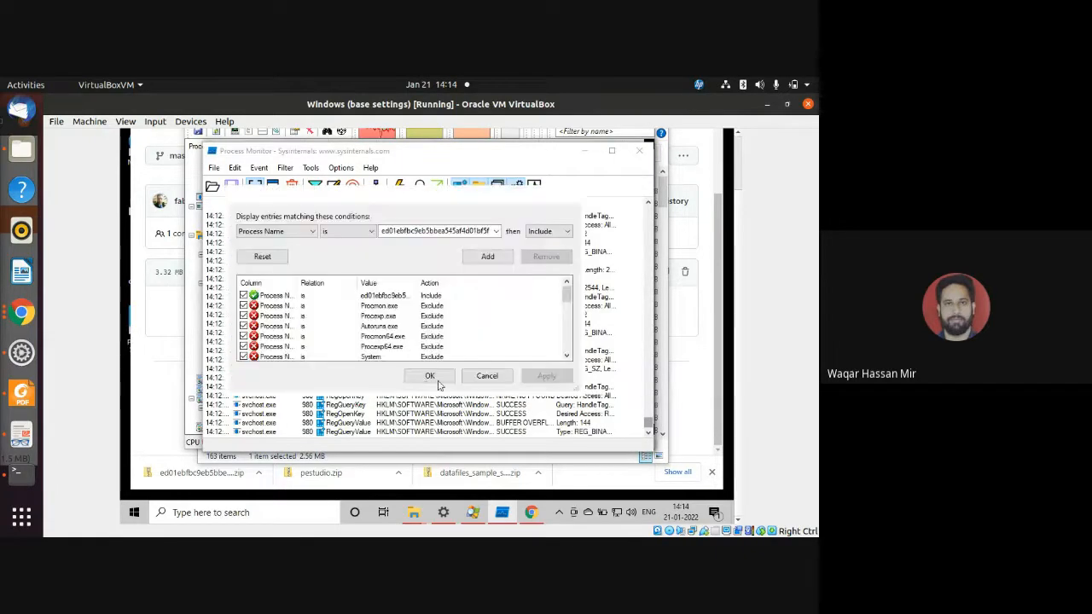
{"action": "left_click", "coordinate": [436, 377]}
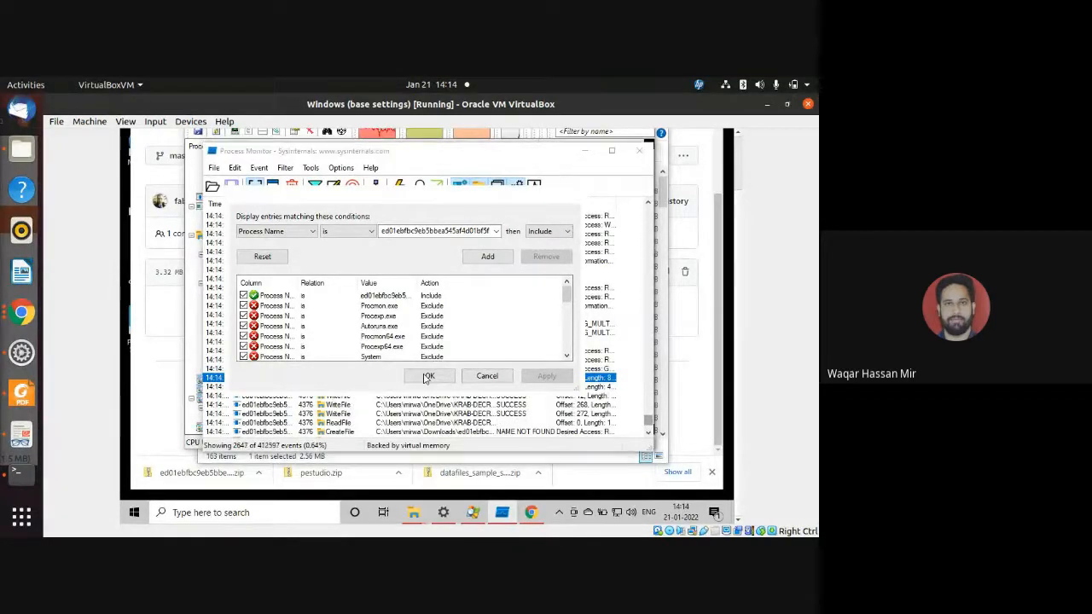
{"action": "left_click", "coordinate": [427, 377]}
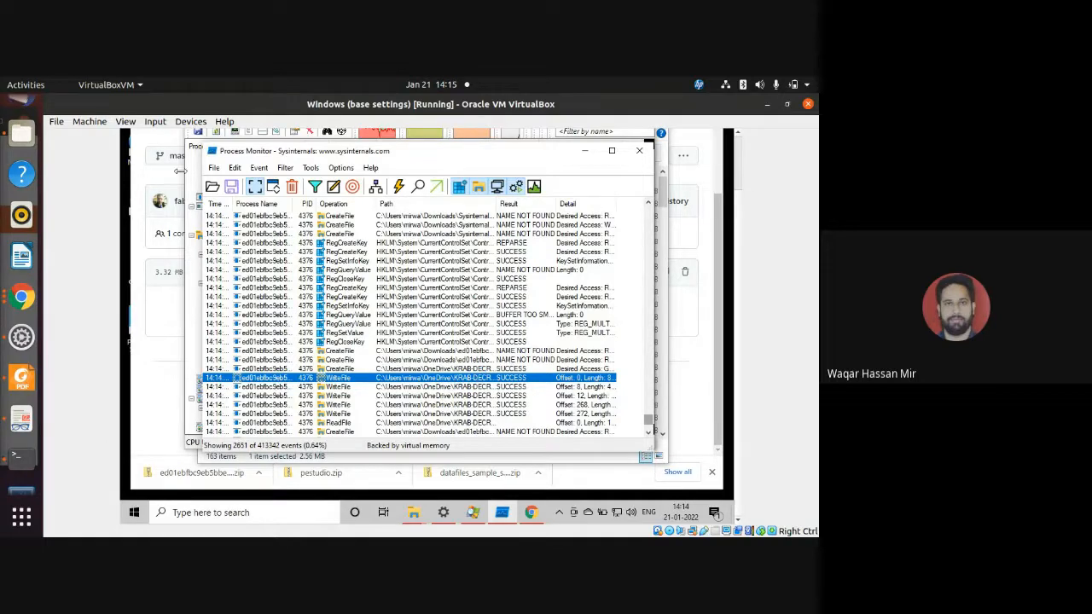
Bring Process Explorer back to the front to view its process tree, declining to end the unresponsive application.
{"action": "left_click", "coordinate": [471, 514]}
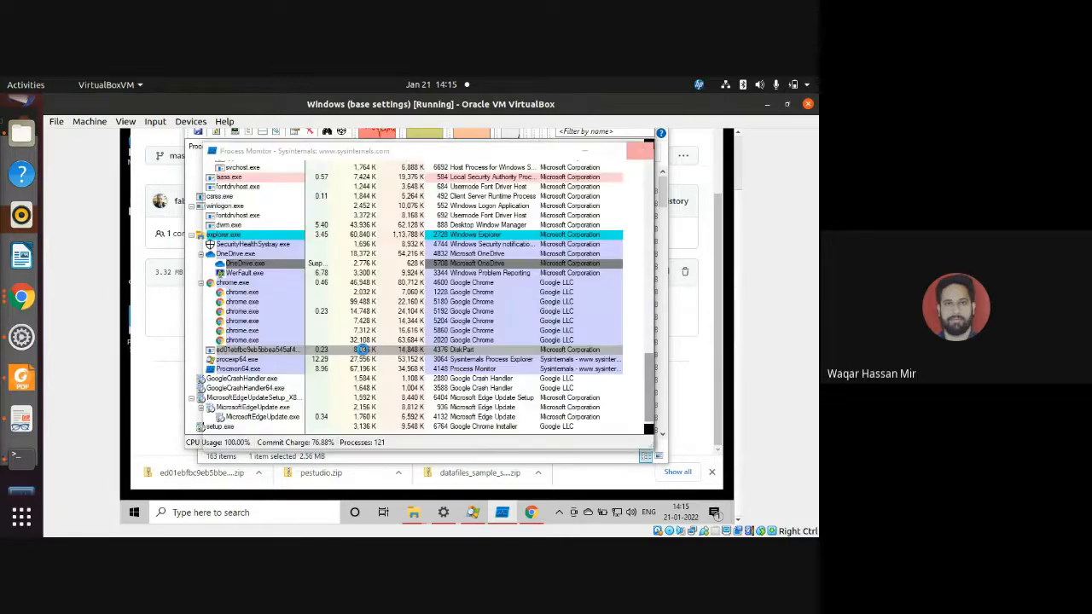
{"action": "left_click", "coordinate": [474, 514]}
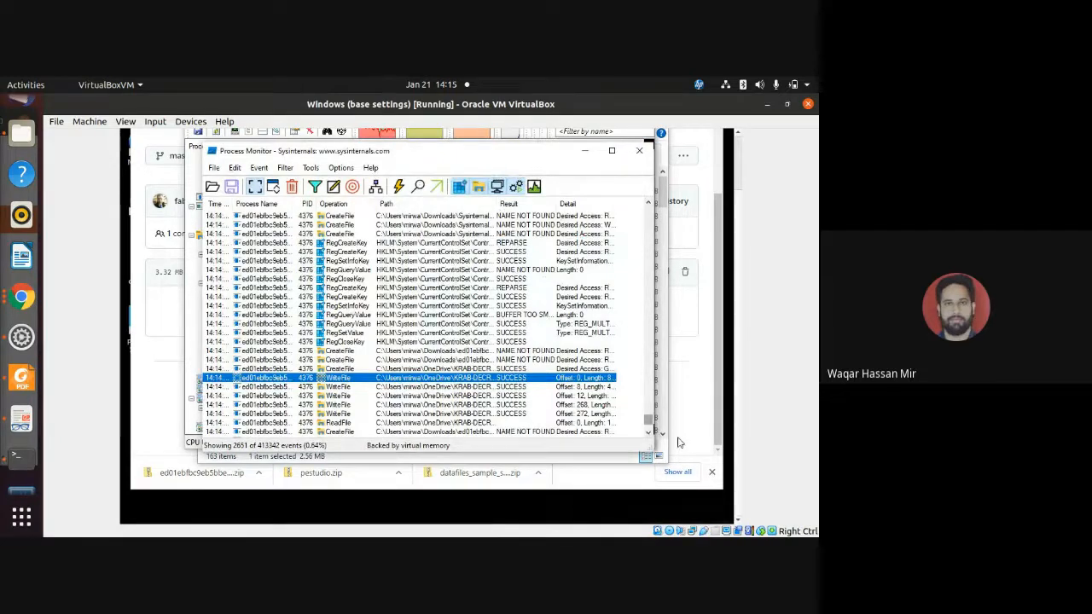
{"action": "mouse_move", "coordinate": [526, 527]}
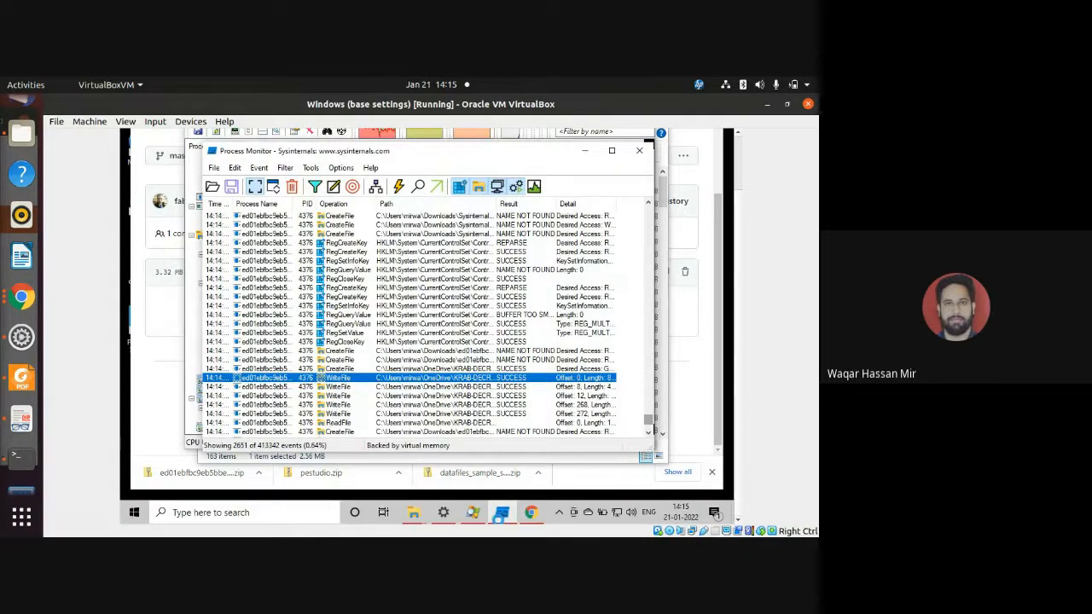
{"action": "left_click", "coordinate": [640, 151]}
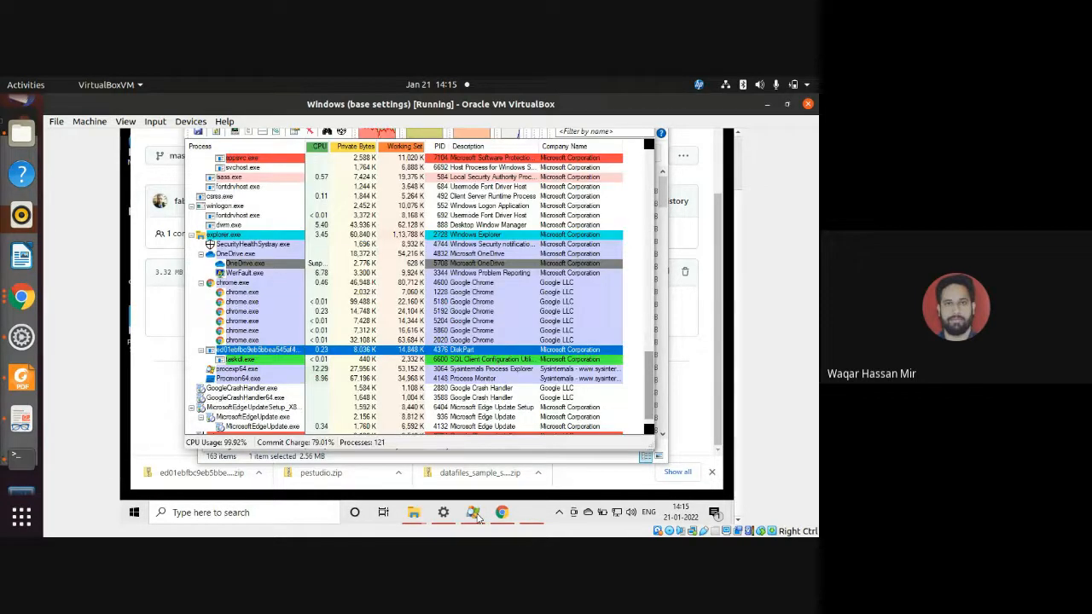
{"action": "left_click", "coordinate": [477, 518]}
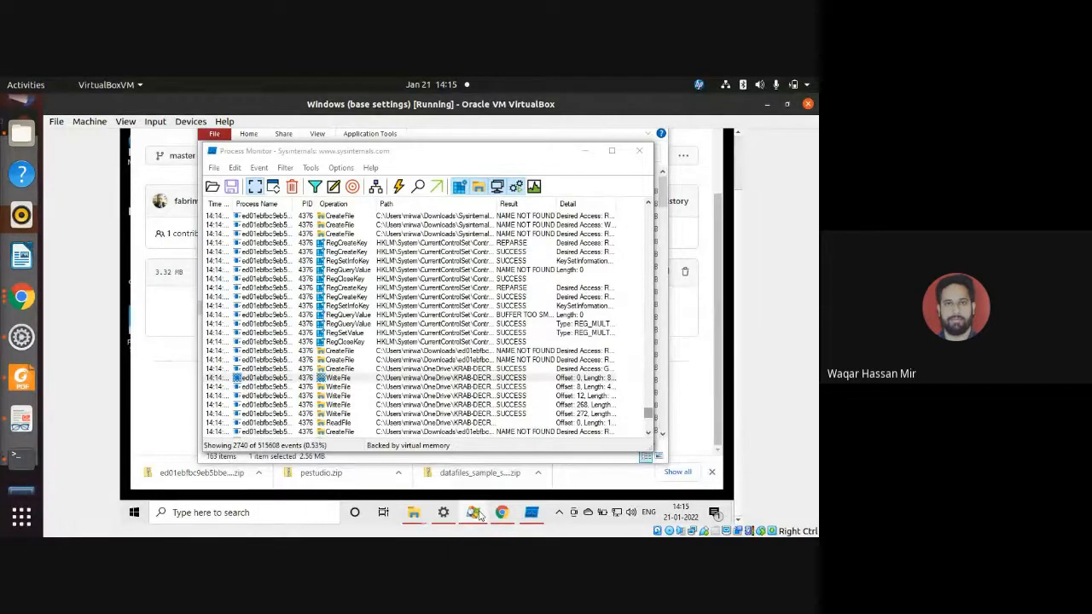
{"action": "left_click", "coordinate": [476, 514]}
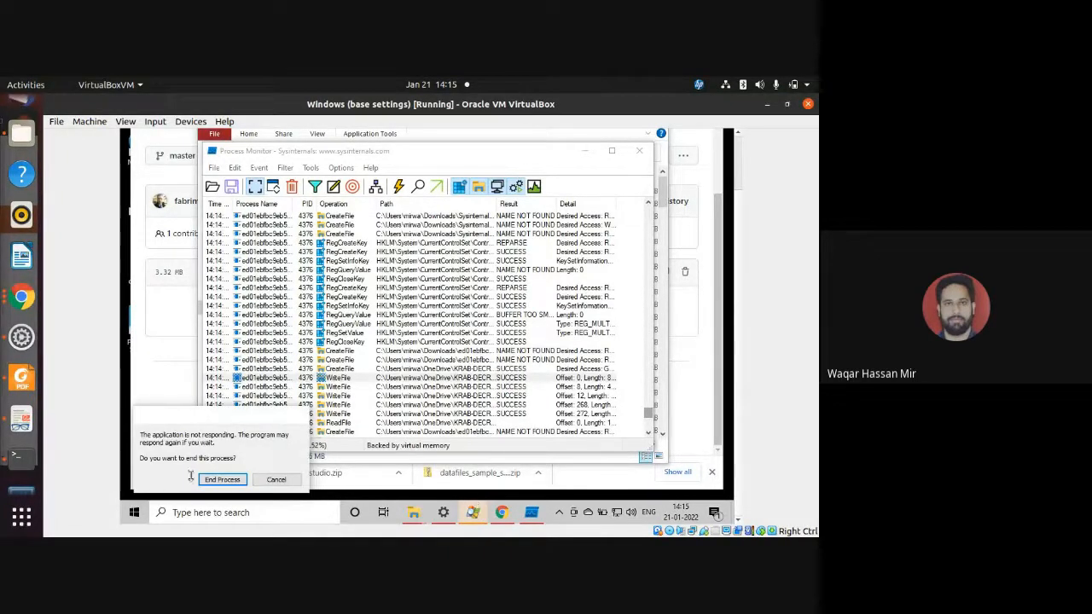
{"action": "left_click", "coordinate": [275, 480]}
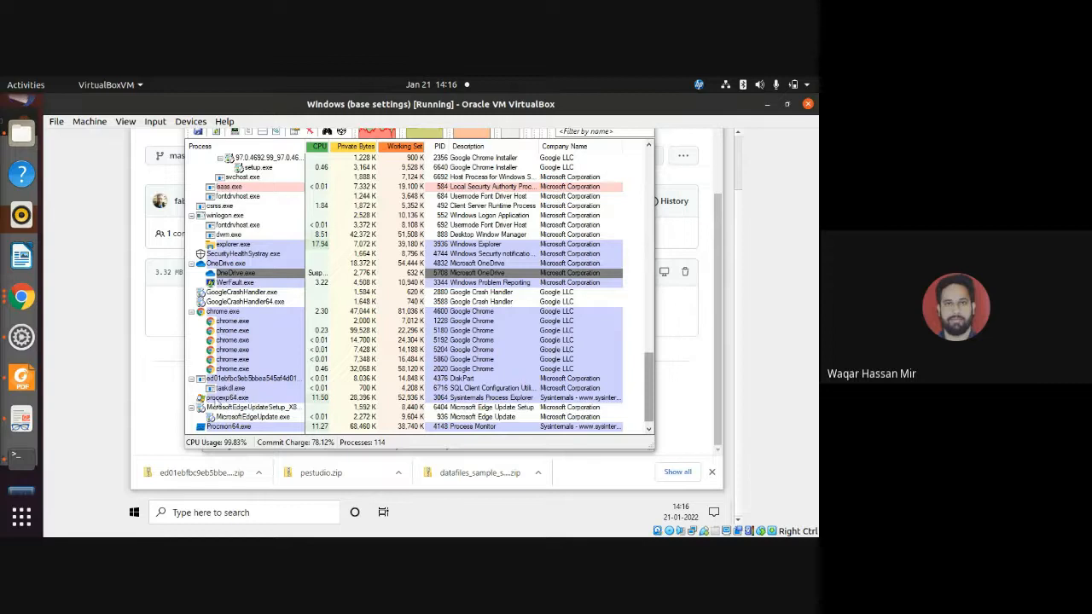
Switch to the Google Slides presentation in Chrome and start the slideshow at the "Dynamic Analysis of Wanacry Ransomware" slide.
{"action": "left_click", "coordinate": [26, 303]}
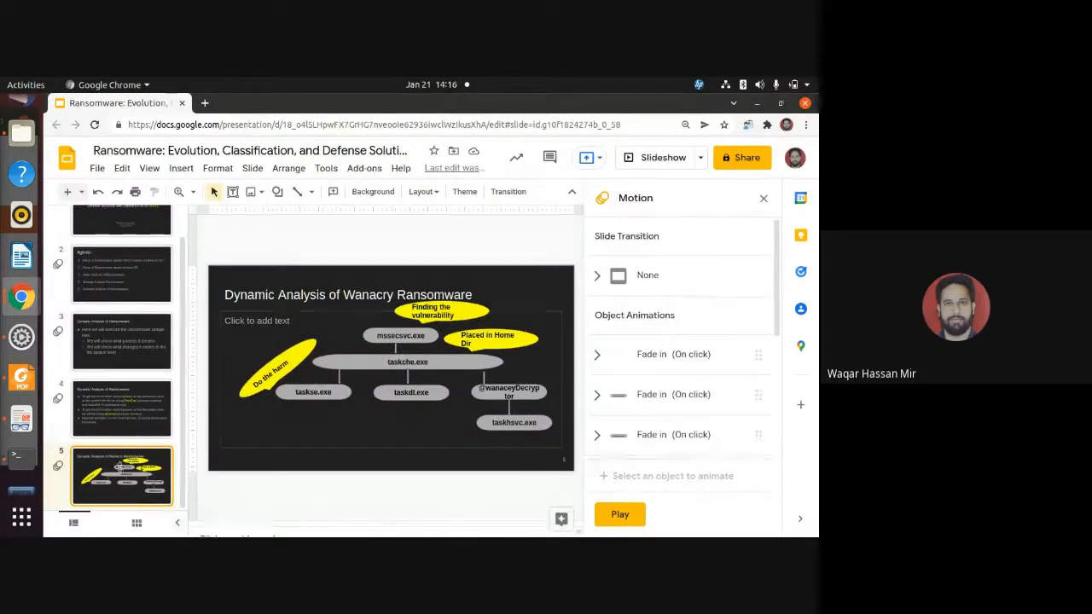
{"action": "left_click", "coordinate": [657, 158]}
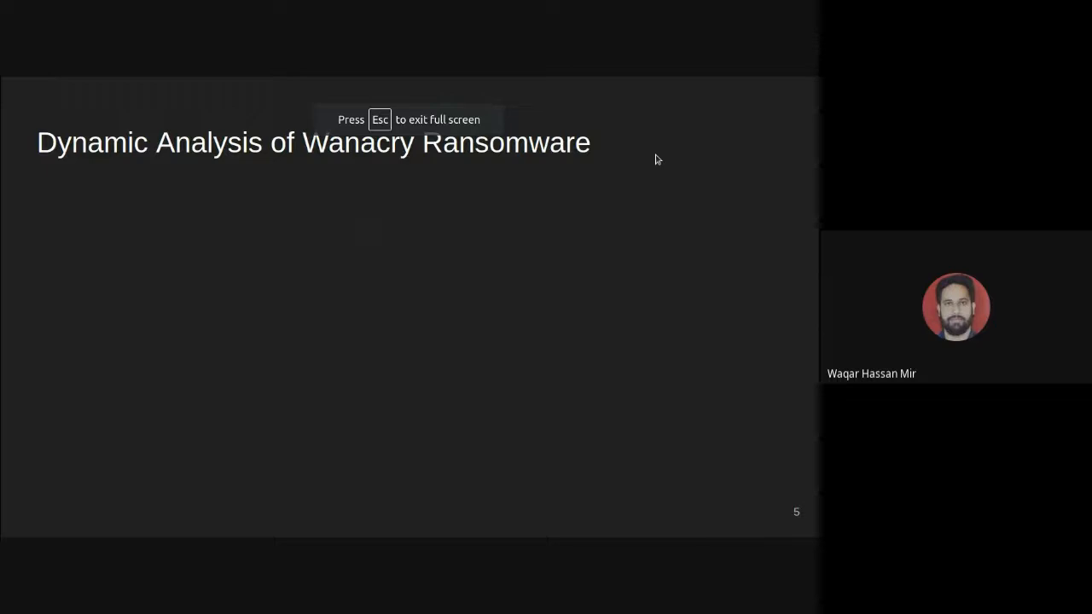
{"action": "key", "text": "Right"}
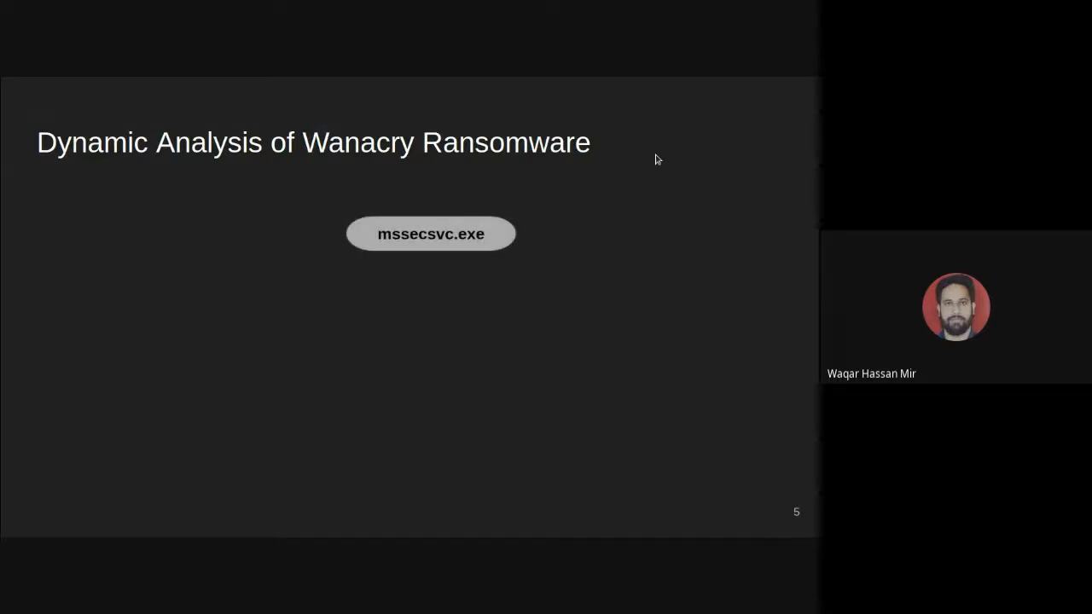
{"action": "key", "text": "Left"}
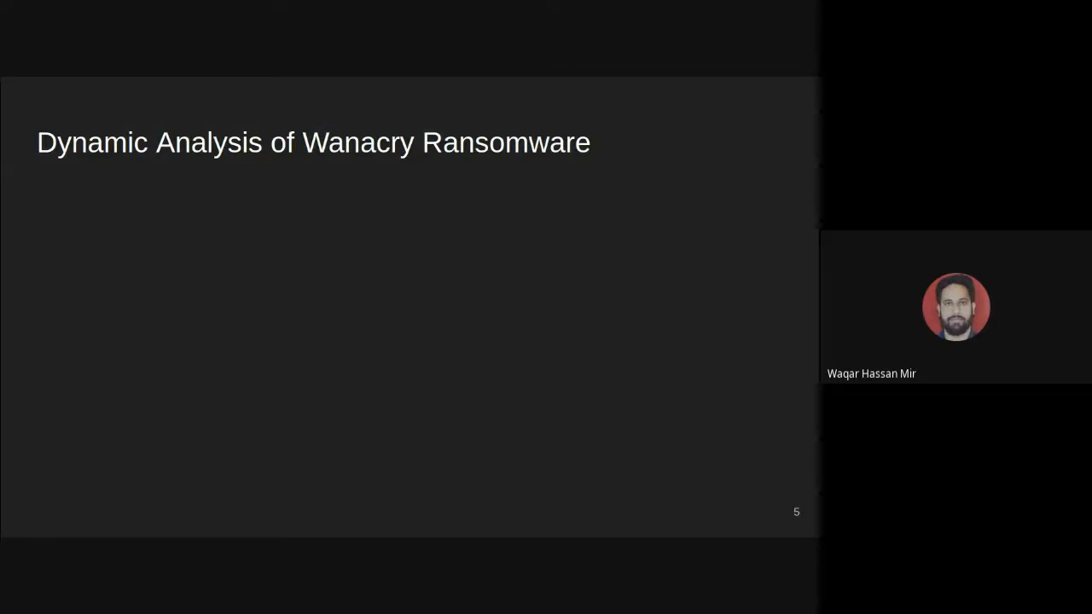
Step back to the start of the slide's process diagram and reveal mssecsvc.exe and the connector below it.
{"action": "key", "text": "Right"}
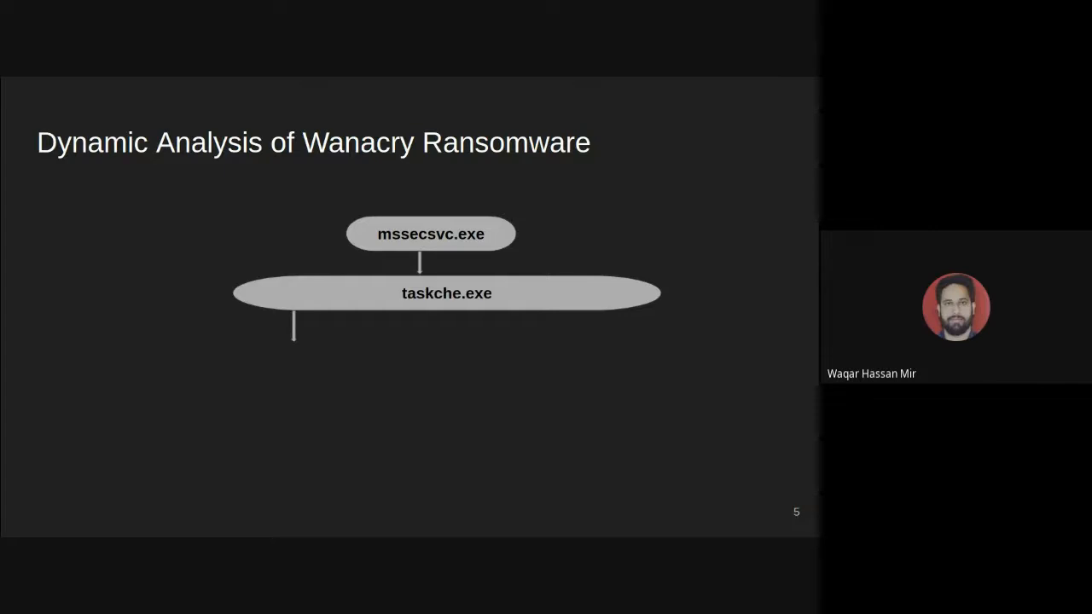
{"action": "key", "text": "Left"}
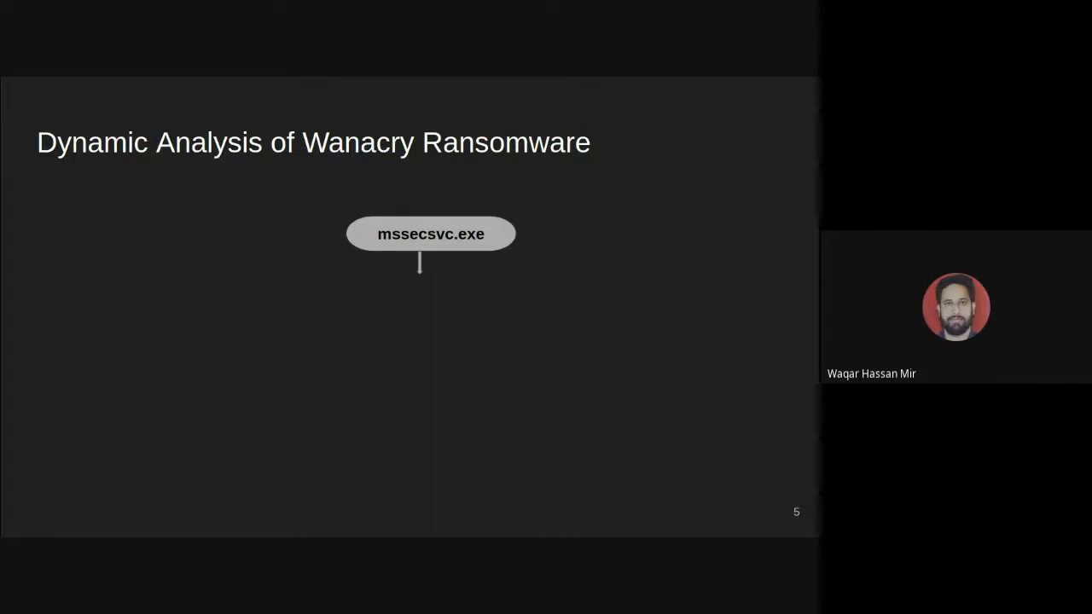
{"action": "key", "text": "Left"}
{"action": "key", "text": "Left"}
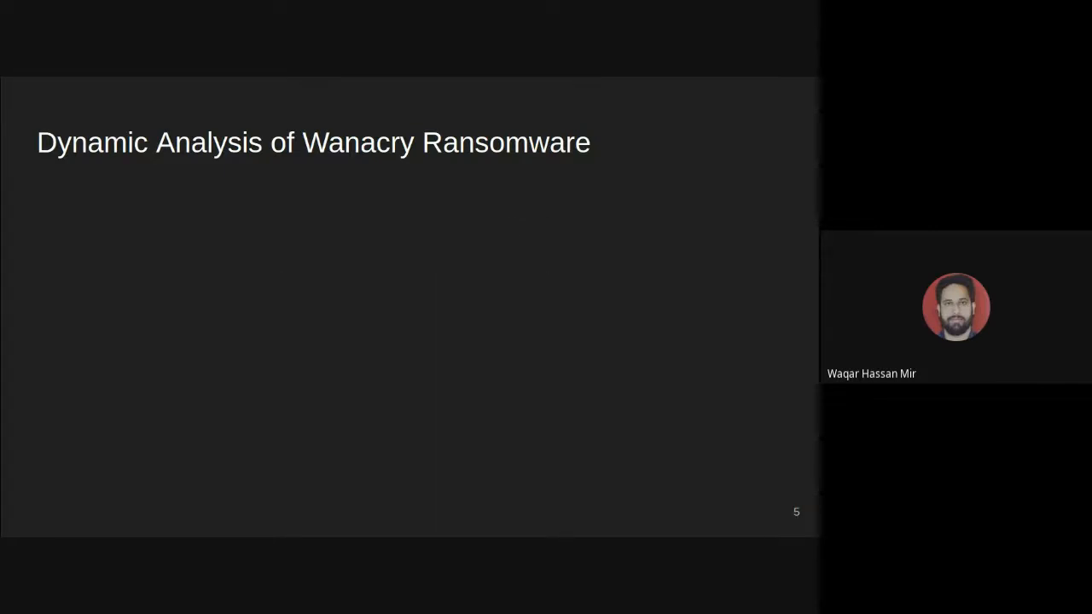
{"action": "key", "text": "Right"}
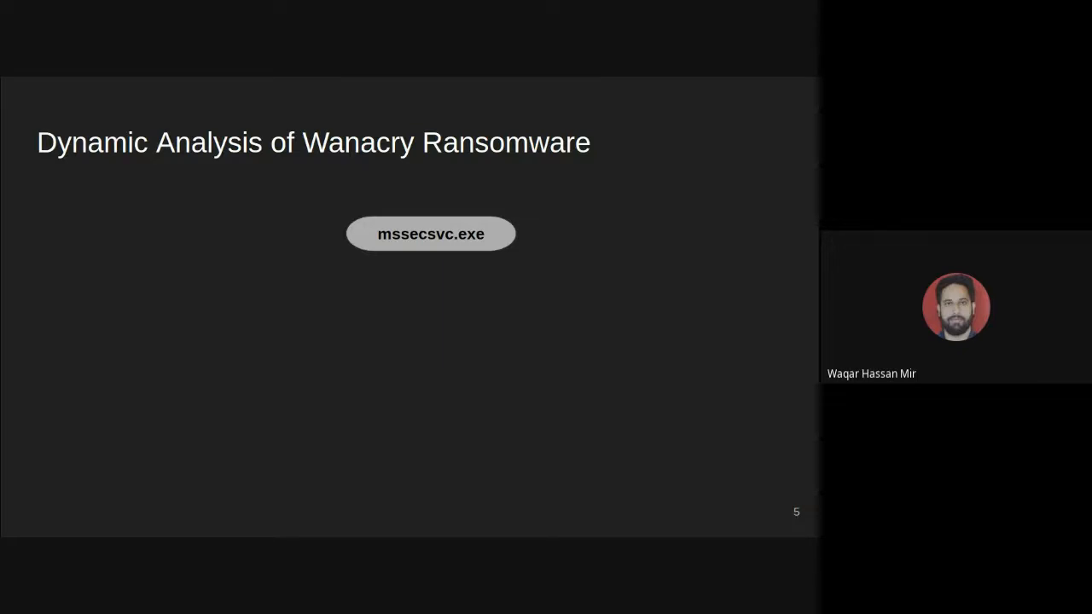
{"action": "key", "text": "Right"}
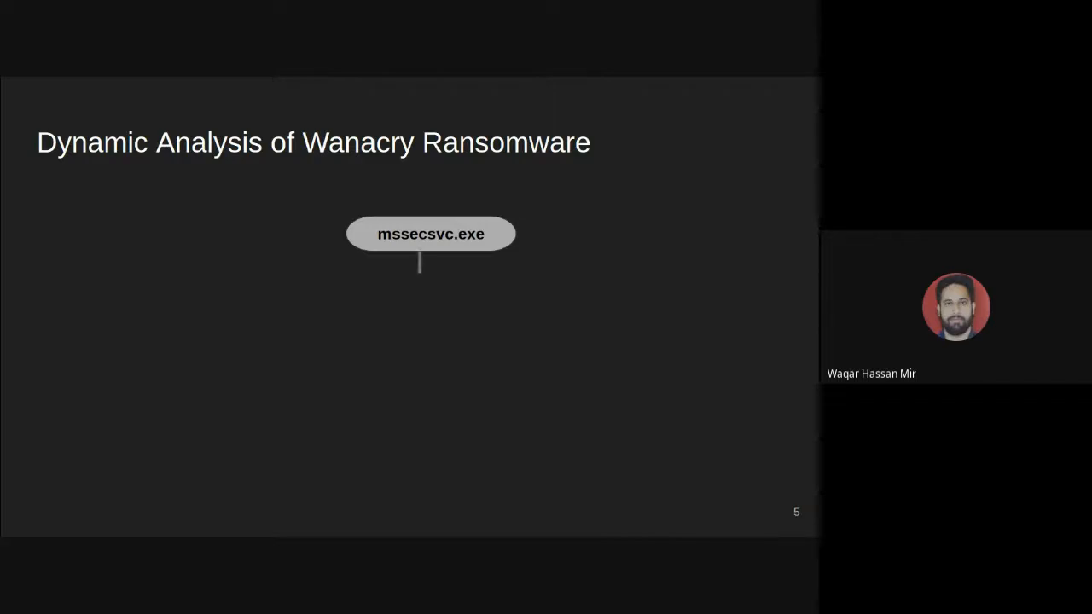
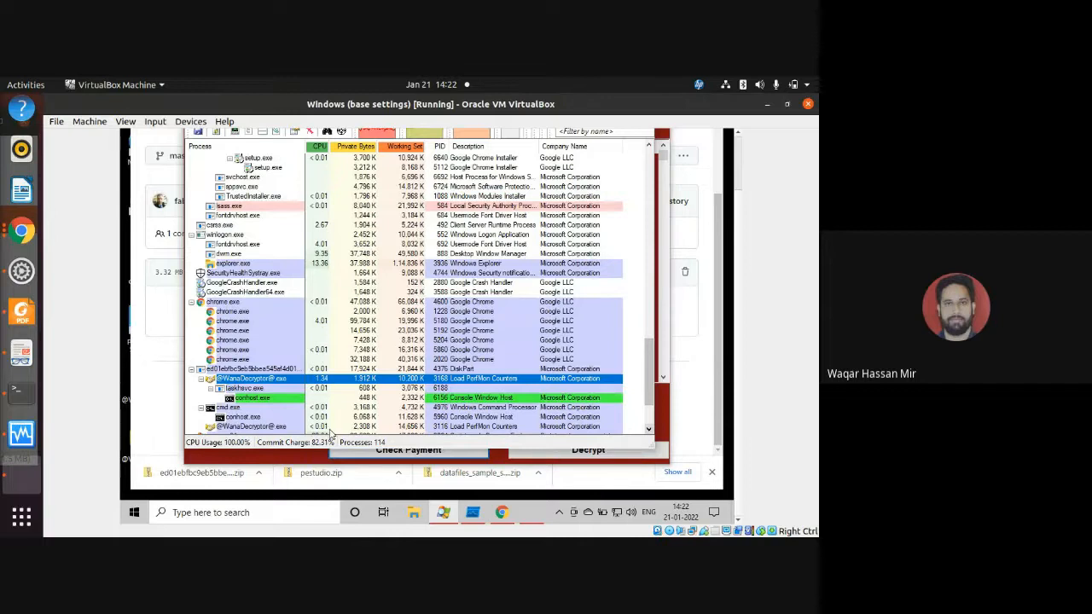
{"action": "left_click", "coordinate": [257, 454]}
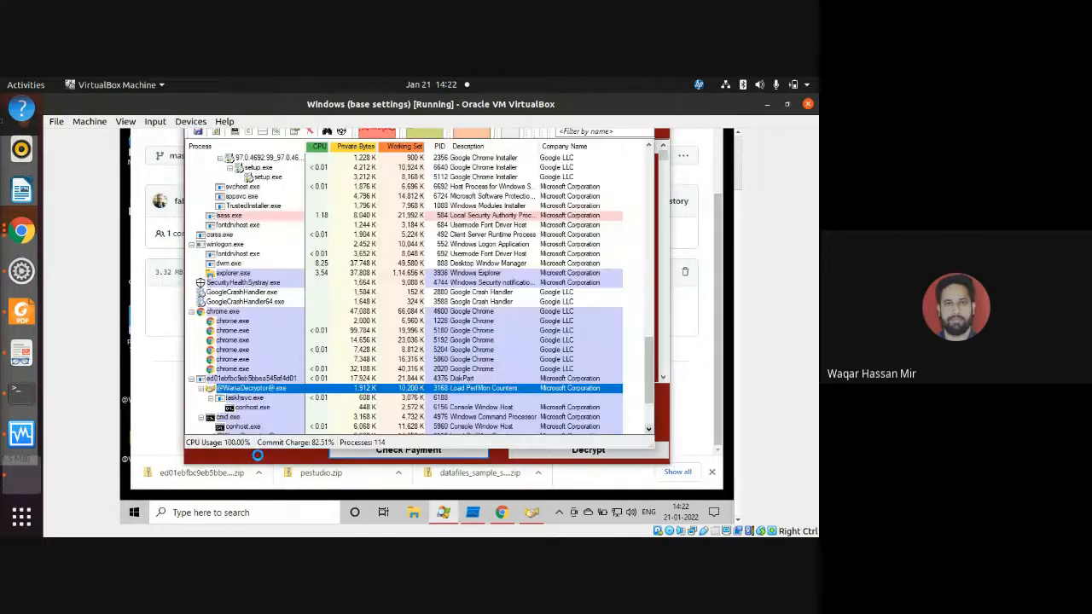
{"action": "left_click", "coordinate": [258, 455]}
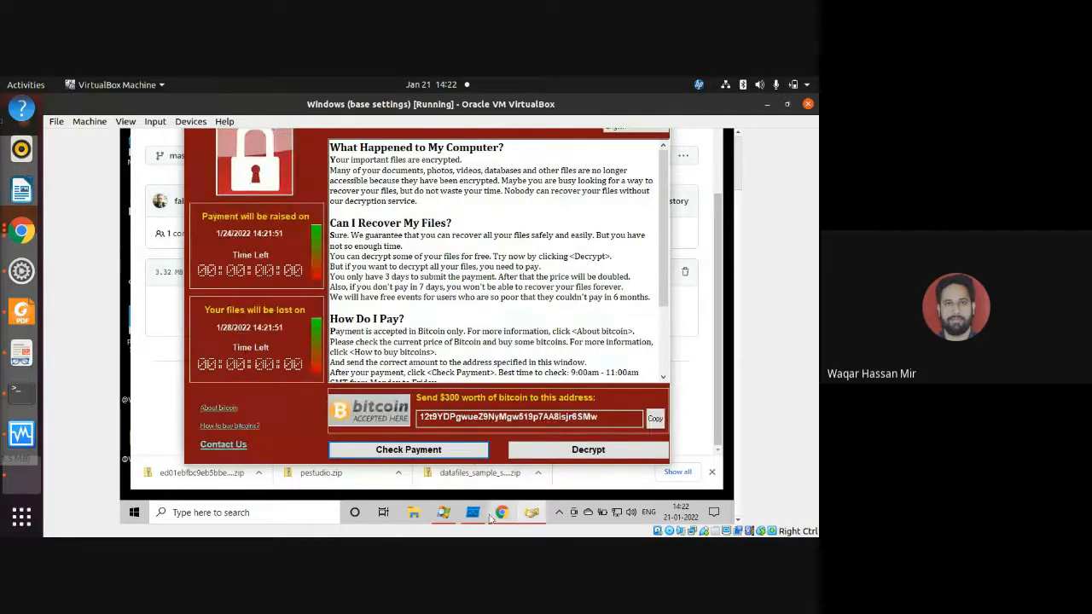
{"action": "left_click", "coordinate": [441, 513]}
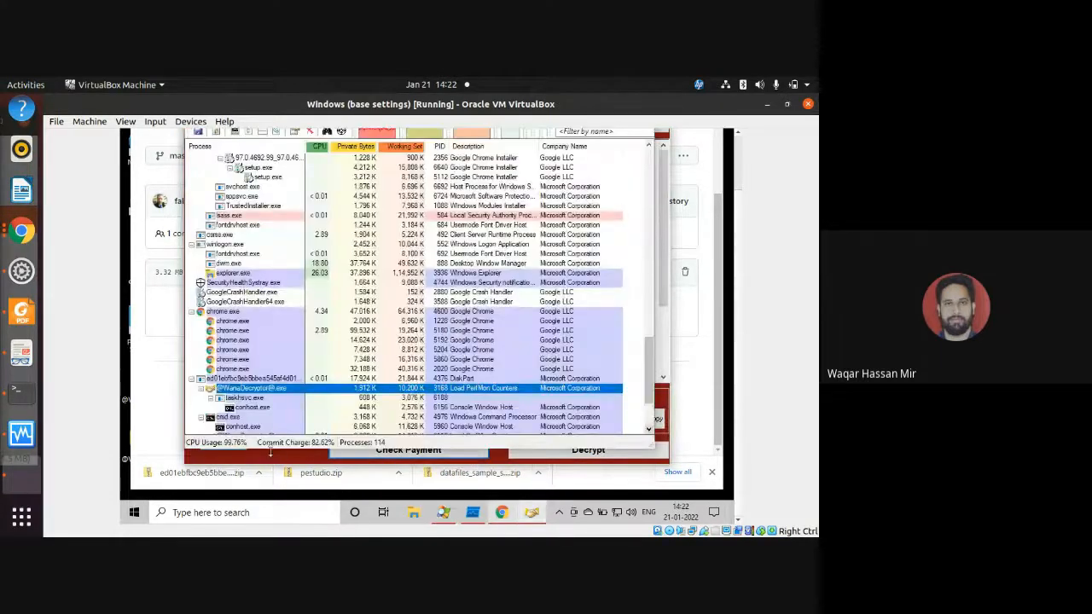
{"action": "mouse_move", "coordinate": [247, 398]}
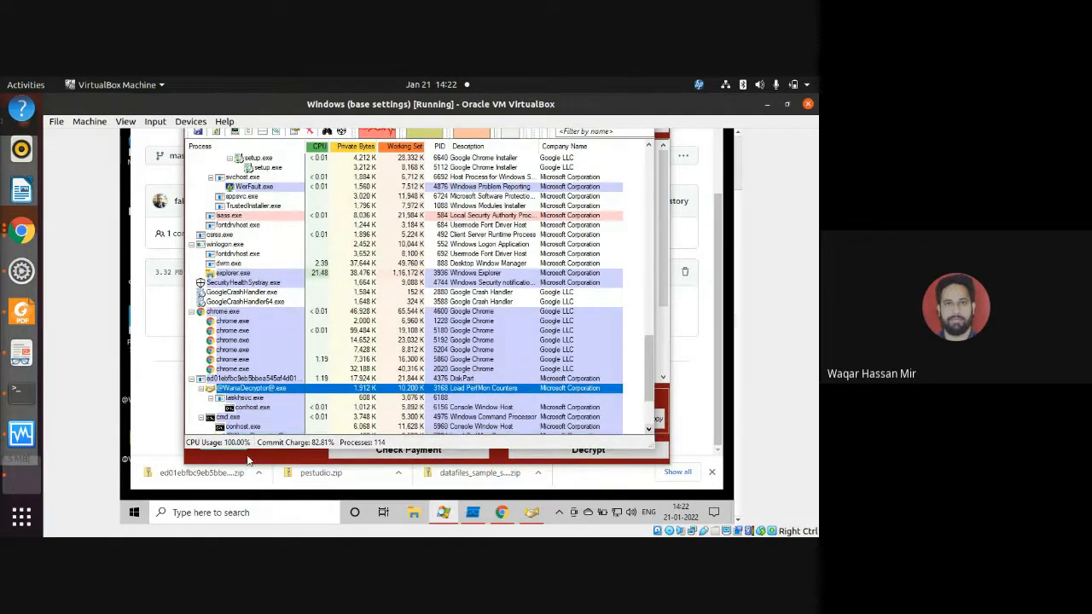
View the ransom note's countdowns, try to switch to Process Explorer and Process Monitor, and dismiss the presenting notification.
{"action": "left_click", "coordinate": [249, 459]}
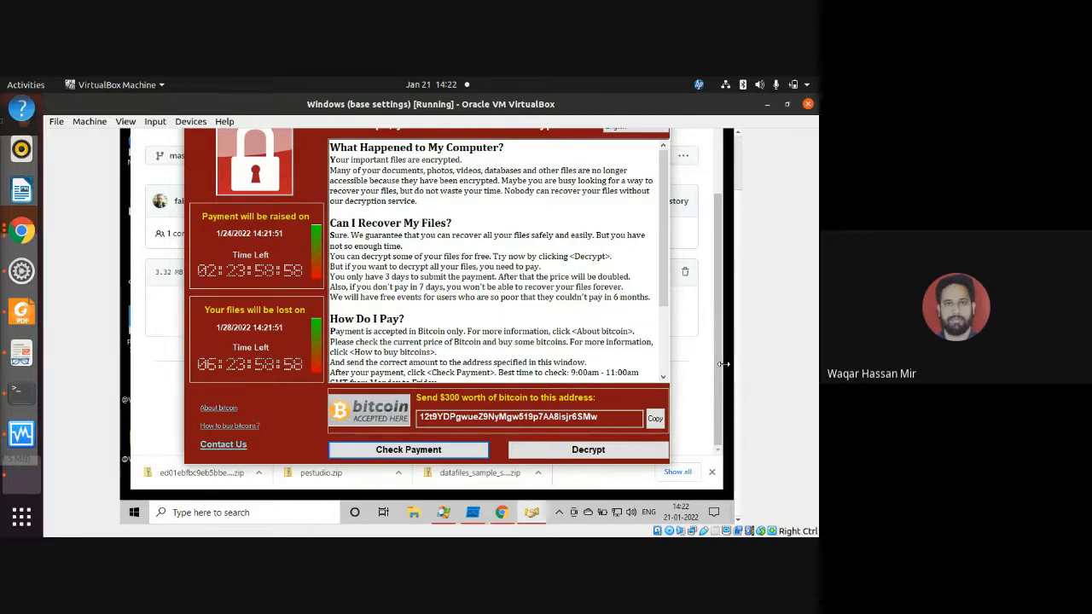
{"action": "left_click", "coordinate": [449, 511]}
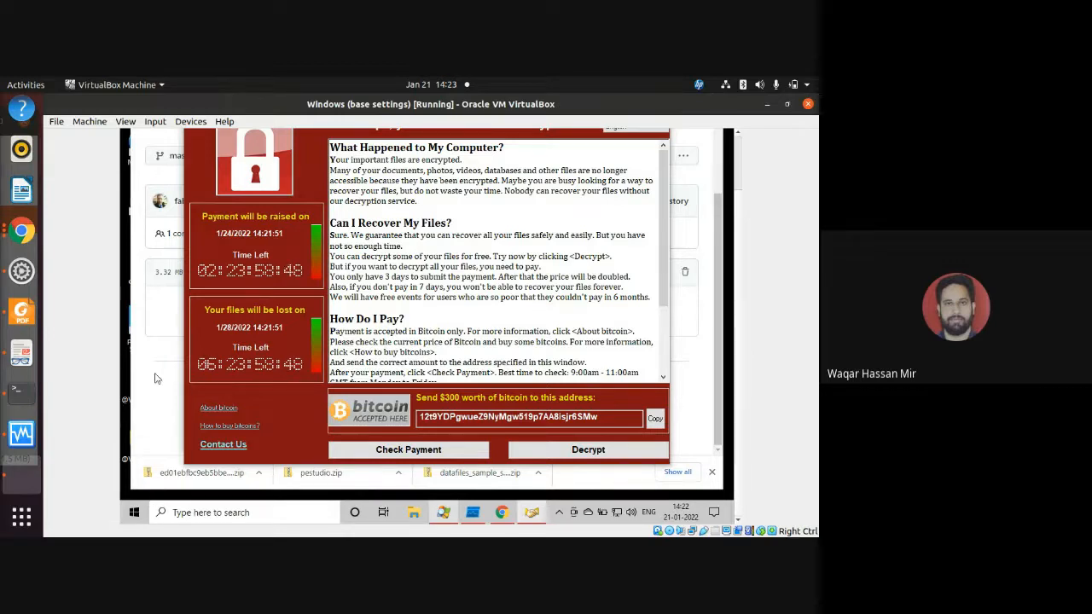
{"action": "left_click", "coordinate": [478, 515]}
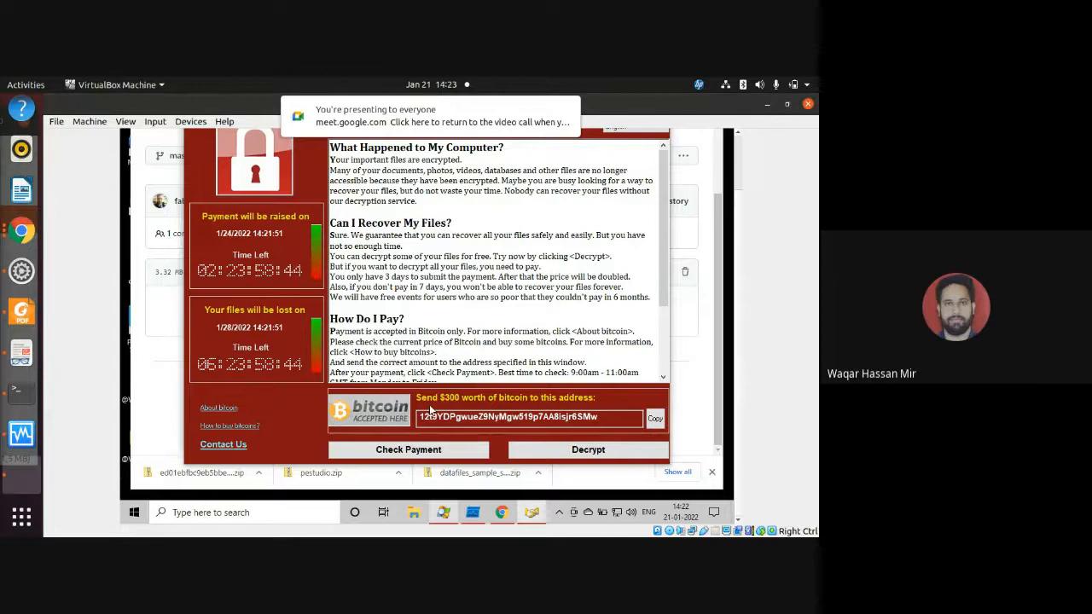
{"action": "left_click", "coordinate": [567, 112]}
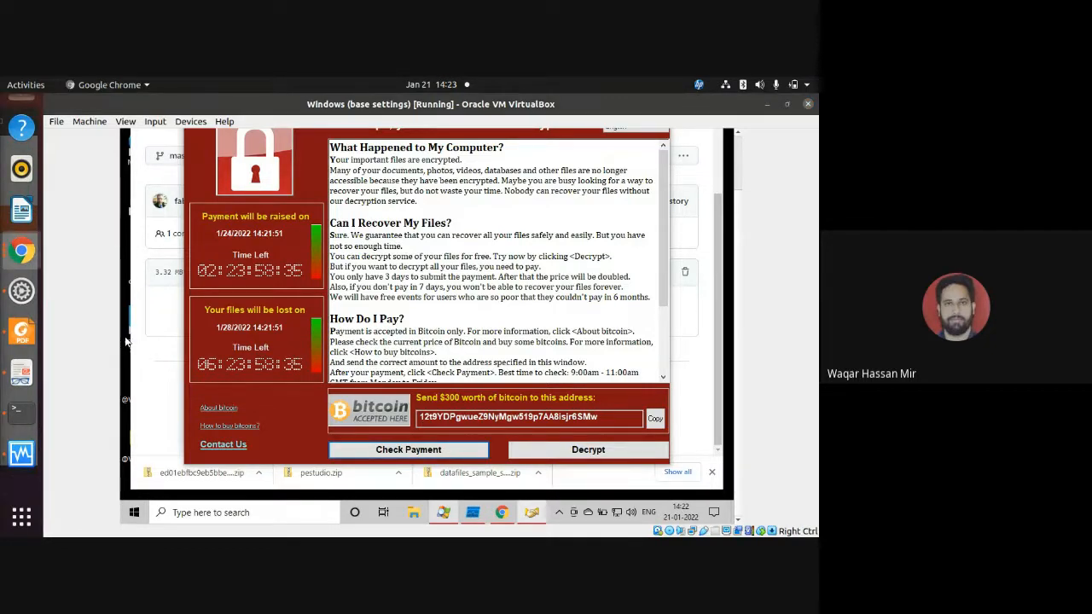
Switch to the Logfilewanacry spreadsheet in Chrome and go to the process name in its first log entry, cell B2.
{"action": "left_click_drag", "start_coordinate": [0, 162], "coordinate": [582, 138]}
{"action": "left_click", "coordinate": [747, 140]}
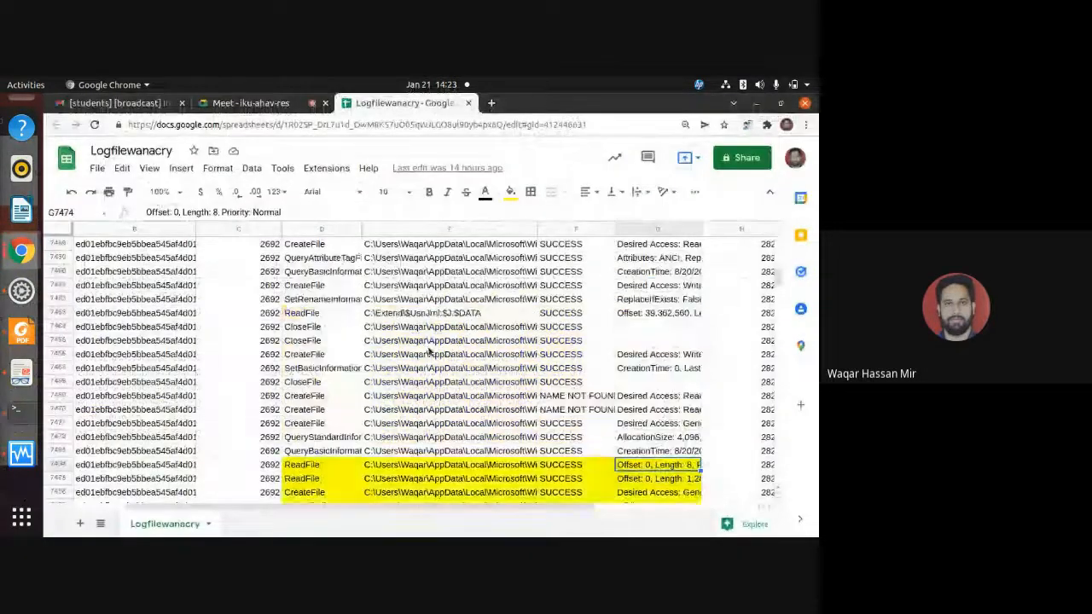
{"action": "scroll", "coordinate": [427, 354], "scroll_direction": "up", "scroll_amount": 10}
{"action": "scroll", "coordinate": [427, 354], "scroll_direction": "up", "scroll_amount": 7}
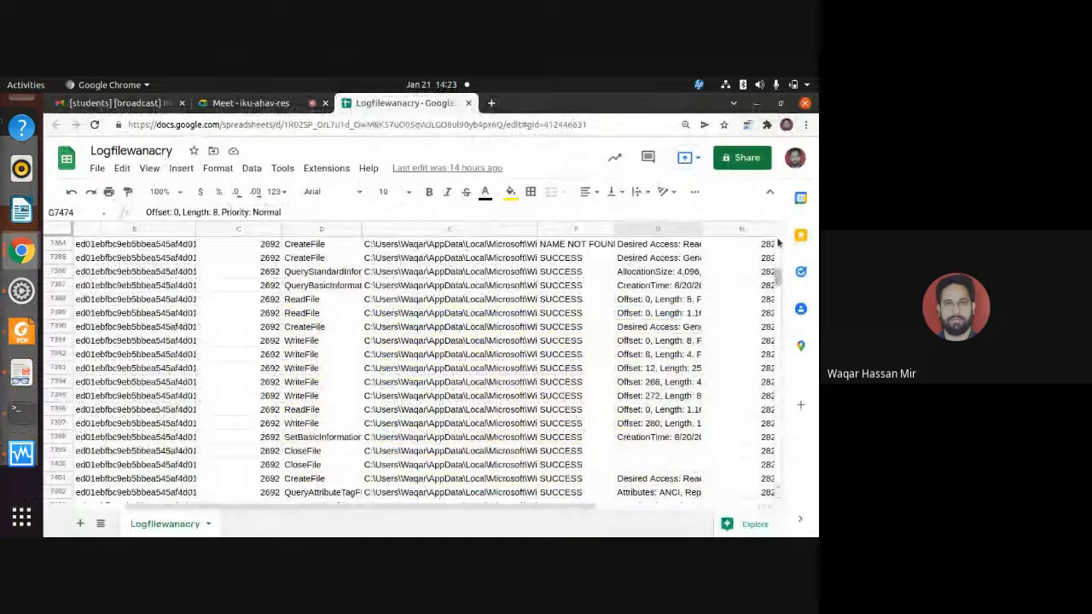
{"action": "left_click_drag", "start_coordinate": [778, 272], "coordinate": [779, 247]}
{"action": "left_click_drag", "start_coordinate": [307, 507], "coordinate": [182, 508]}
{"action": "left_click", "coordinate": [202, 259]}
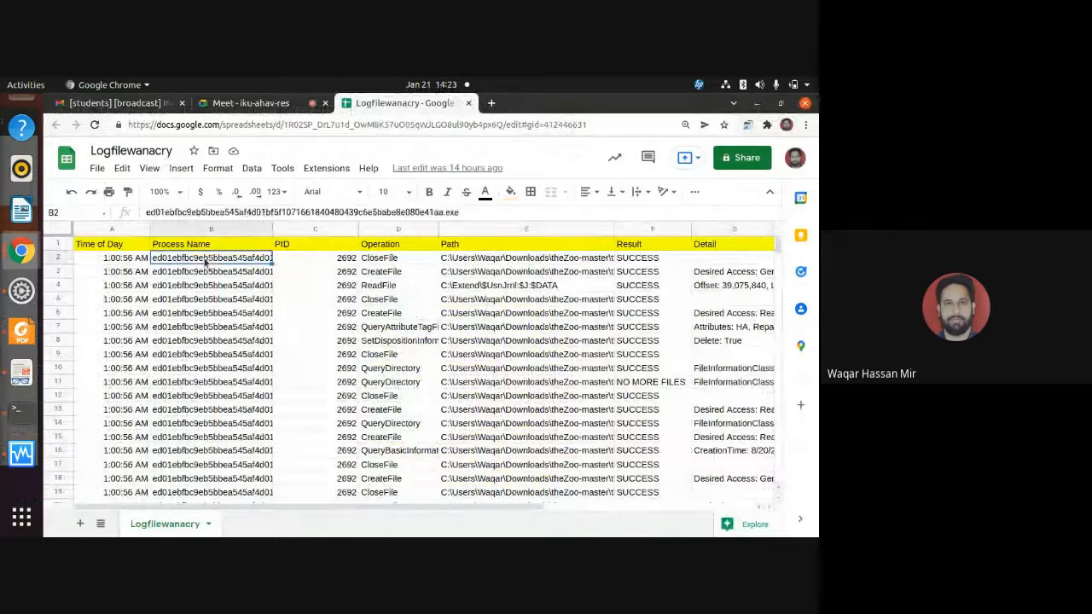
Examine the Process Name entries from row 3 downward in the log.
{"action": "left_click", "coordinate": [205, 273]}
{"action": "key", "text": "Down"}
{"action": "key", "text": "Down"}
{"action": "key", "text": "Down"}
{"action": "key", "text": "Down"}
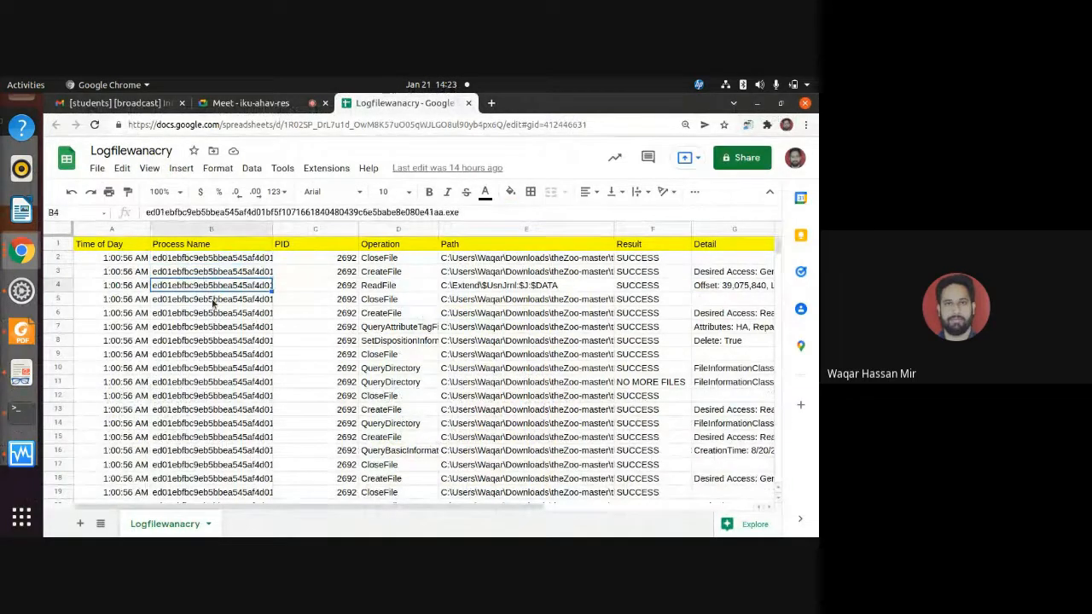
{"action": "scroll", "coordinate": [217, 385], "scroll_direction": "down", "scroll_amount": 4}
{"action": "scroll", "coordinate": [207, 422], "scroll_direction": "down", "scroll_amount": 10}
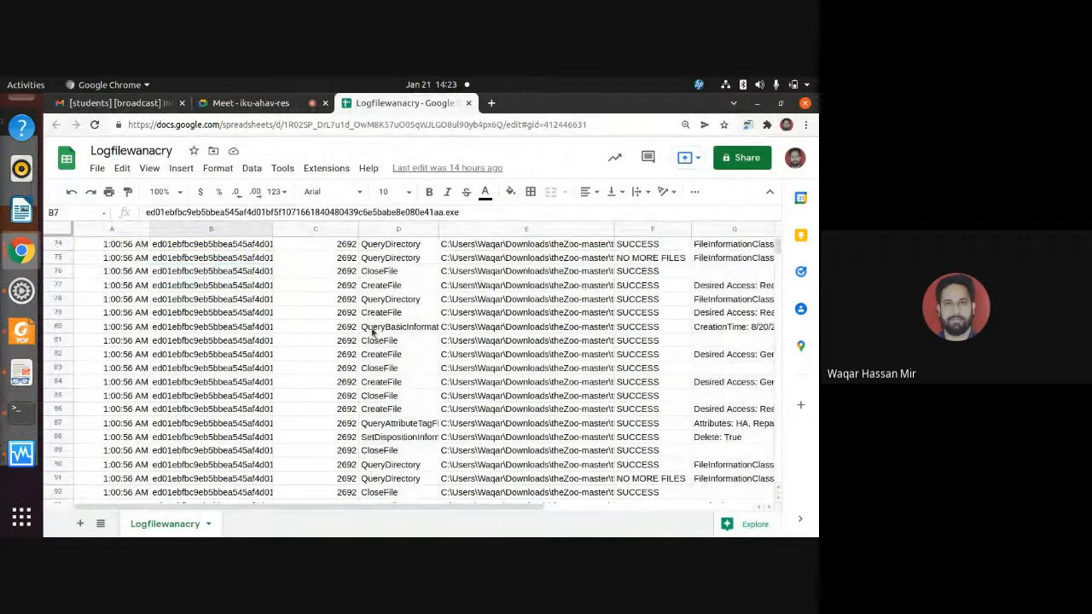
Highlight the operations in D80:D85 and examine the file operations logged further down the Operation column.
{"action": "left_click_drag", "start_coordinate": [392, 327], "coordinate": [395, 390]}
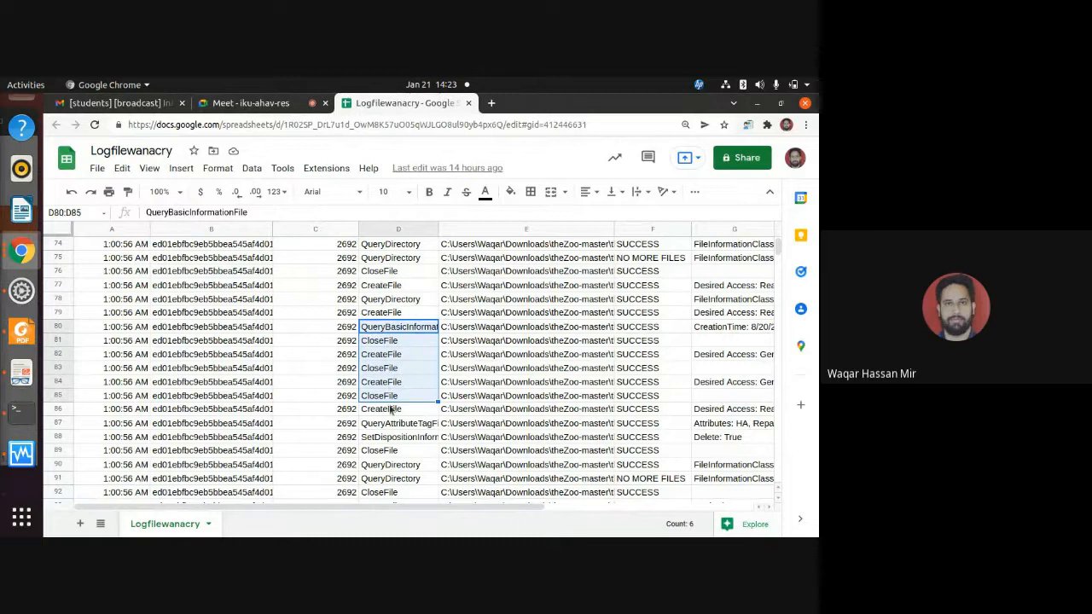
{"action": "scroll", "coordinate": [391, 411], "scroll_direction": "down", "scroll_amount": 13}
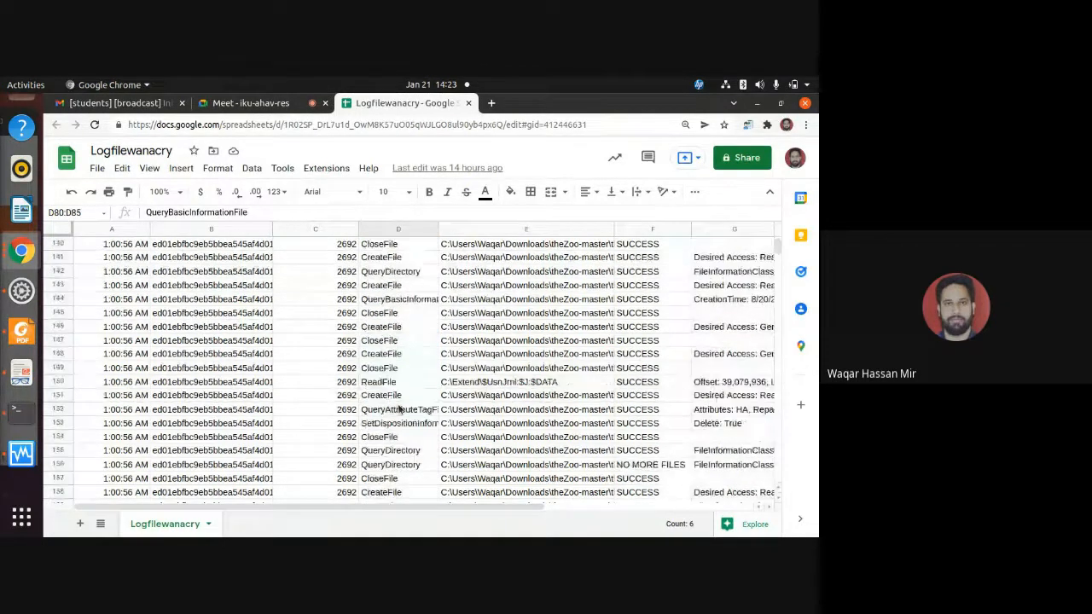
{"action": "scroll", "coordinate": [398, 408], "scroll_direction": "down", "scroll_amount": 11}
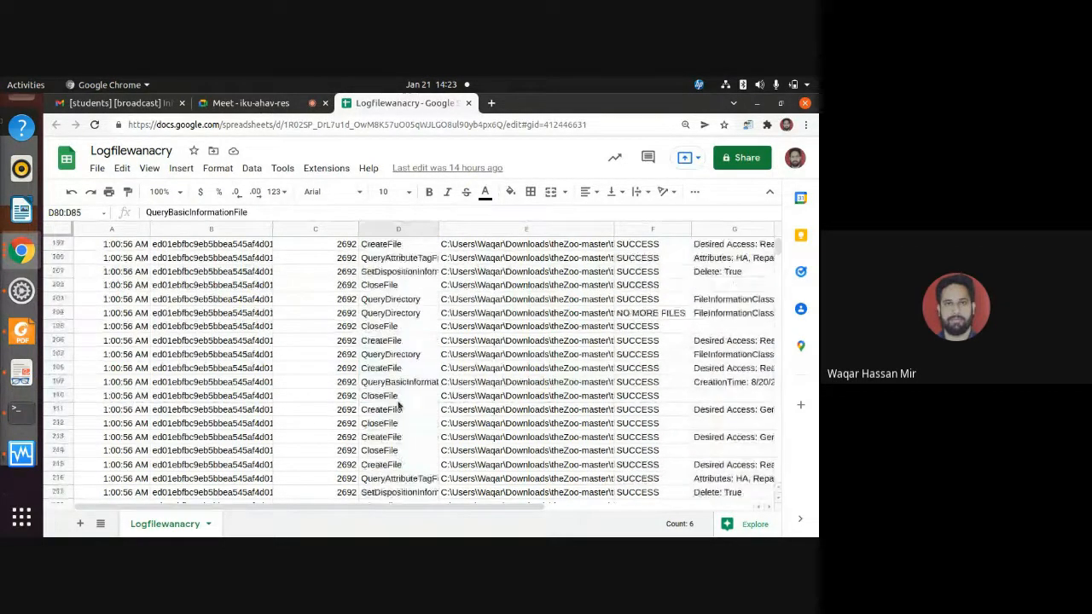
{"action": "scroll", "coordinate": [399, 408], "scroll_direction": "down", "scroll_amount": 17}
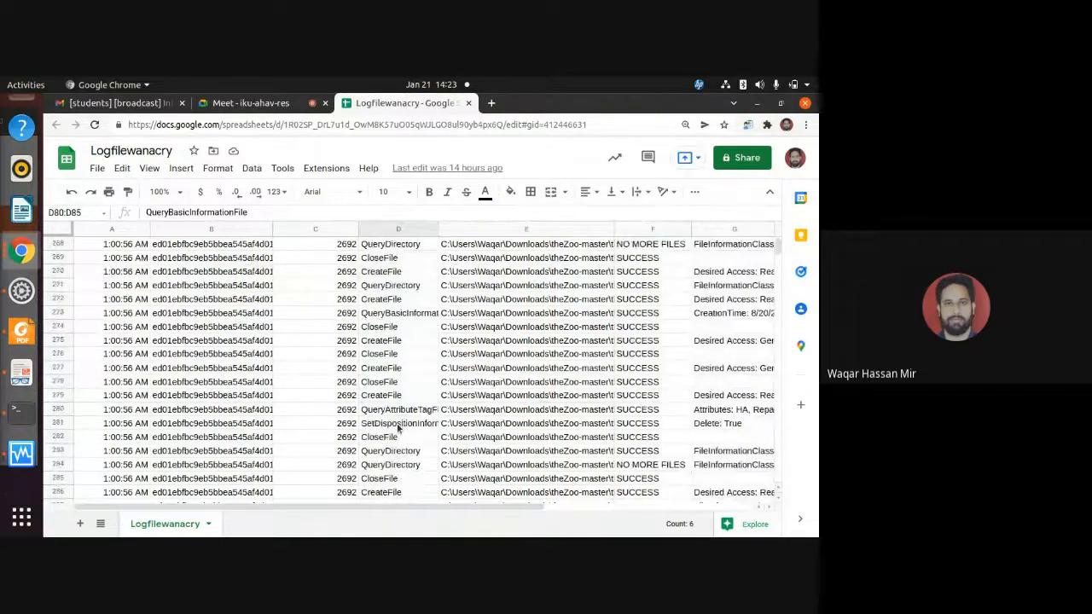
{"action": "scroll", "coordinate": [398, 424], "scroll_direction": "down", "scroll_amount": 16}
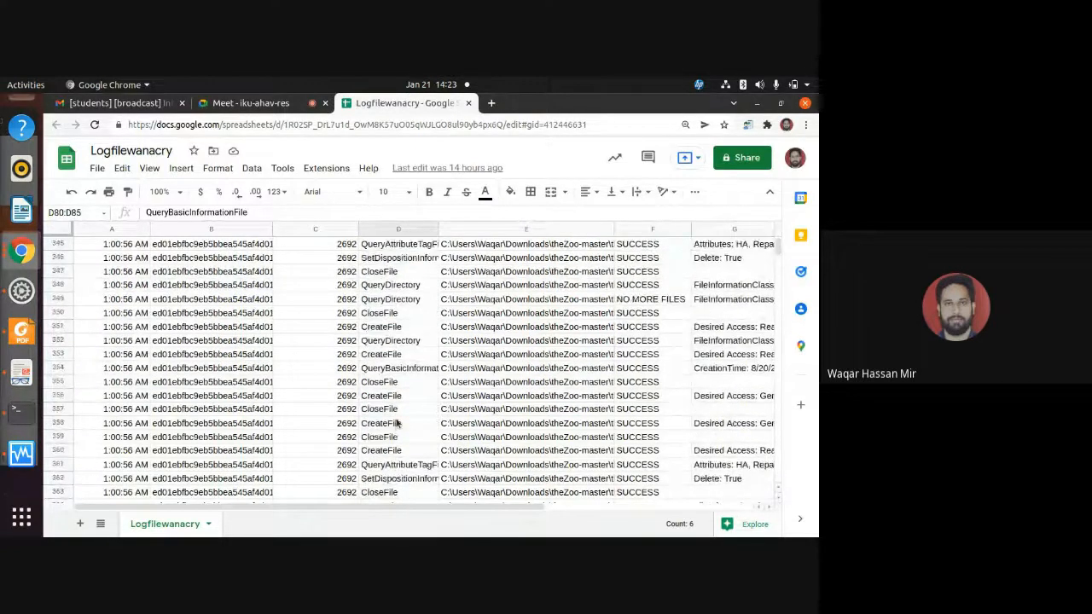
{"action": "scroll", "coordinate": [398, 424], "scroll_direction": "down", "scroll_amount": 18}
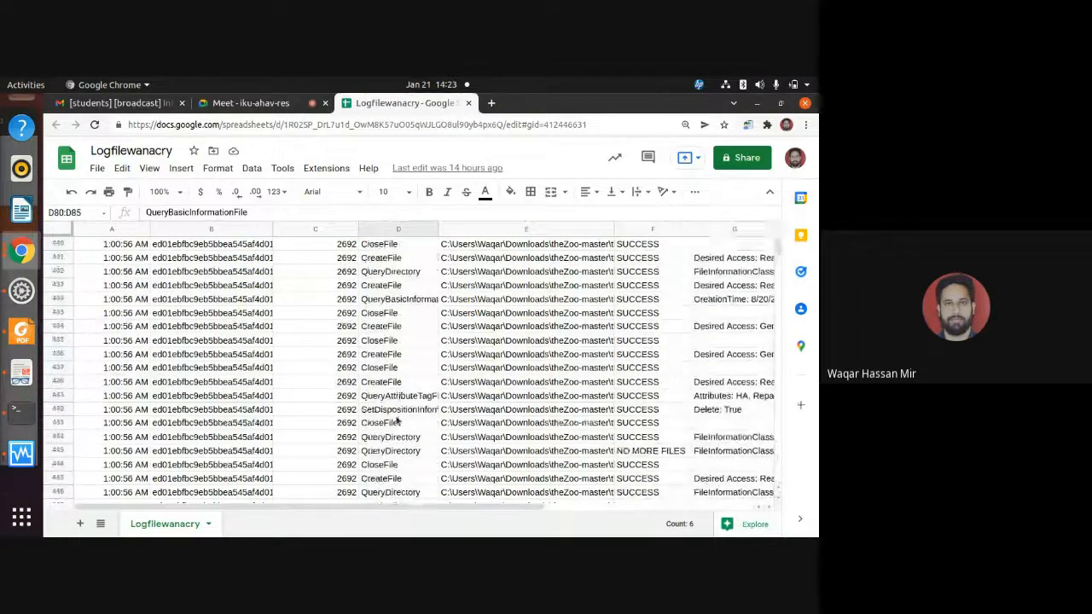
{"action": "scroll", "coordinate": [398, 418], "scroll_direction": "down", "scroll_amount": 7}
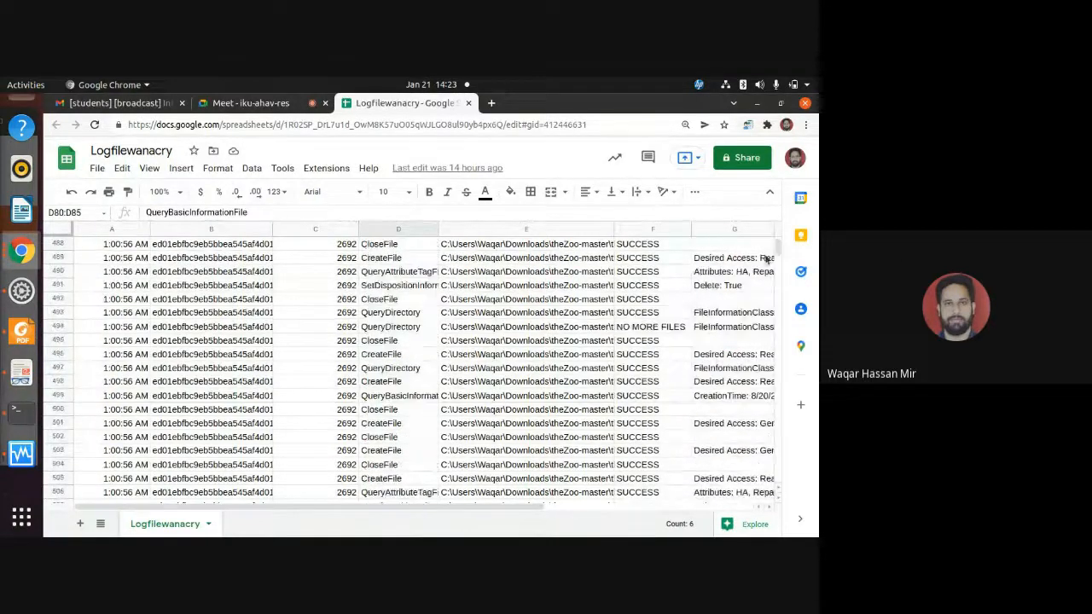
Jump ahead to the 1:01:06 AM entries and examine the read and write operations on the Google Chrome files.
{"action": "left_click_drag", "start_coordinate": [779, 251], "coordinate": [779, 271]}
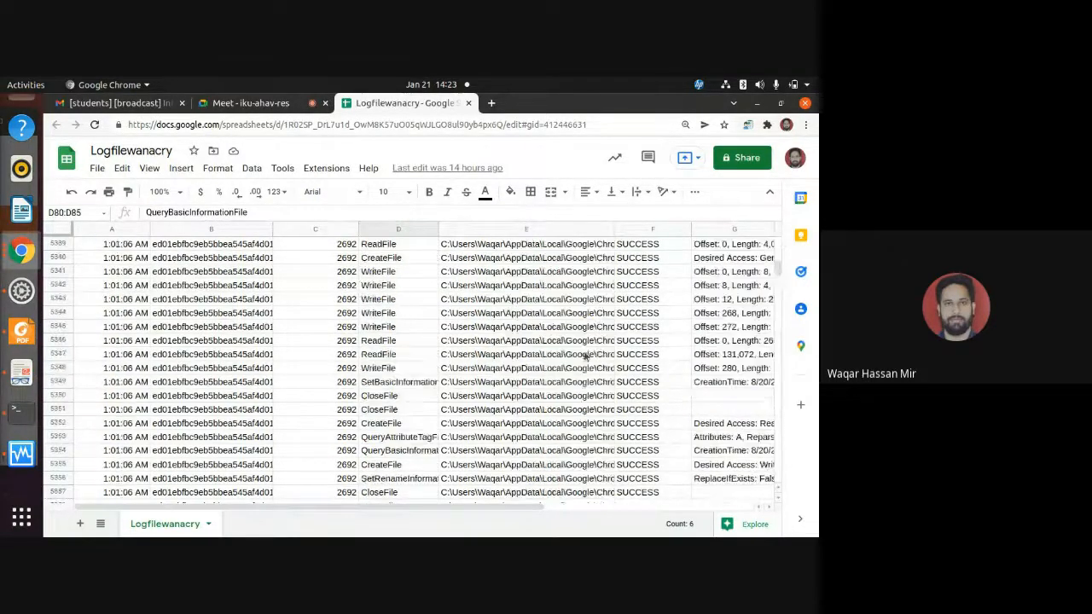
{"action": "scroll", "coordinate": [578, 367], "scroll_direction": "down", "scroll_amount": 3}
{"action": "scroll", "coordinate": [574, 365], "scroll_direction": "down", "scroll_amount": 15}
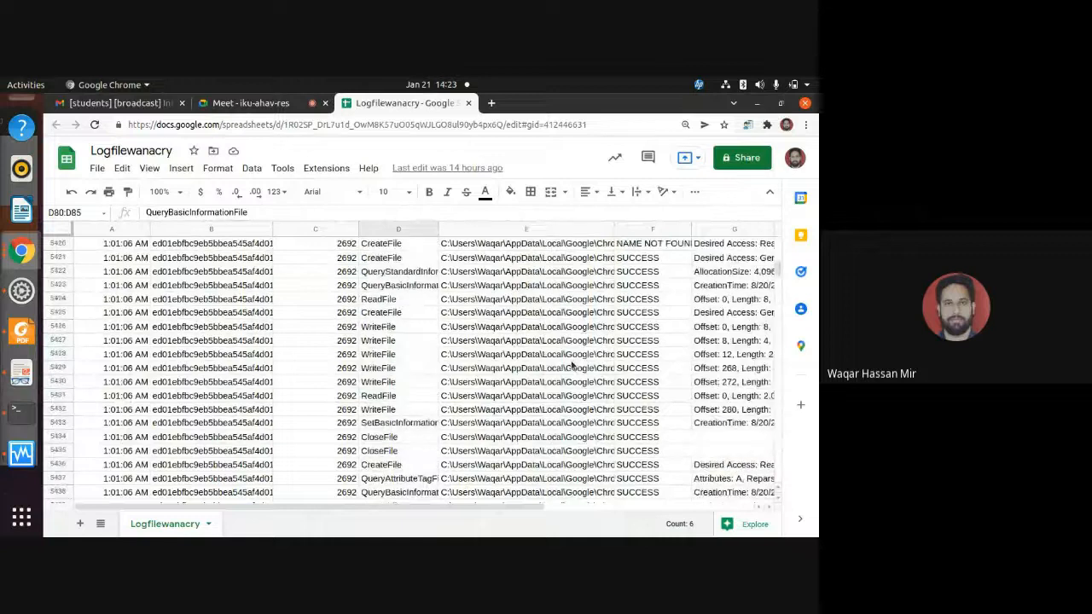
{"action": "scroll", "coordinate": [570, 366], "scroll_direction": "down", "scroll_amount": 15}
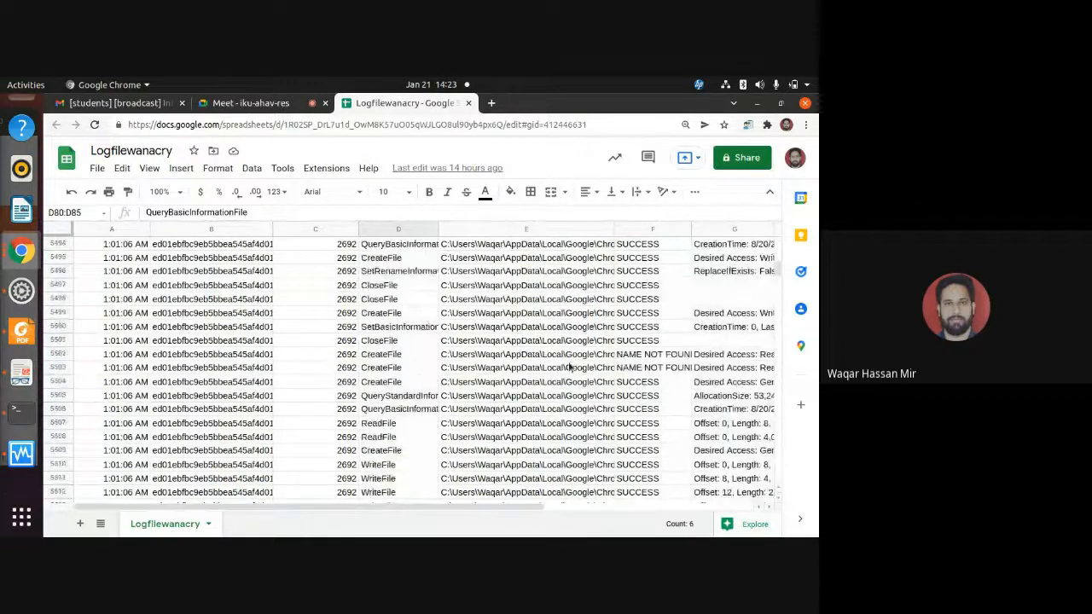
{"action": "scroll", "coordinate": [570, 376], "scroll_direction": "down", "scroll_amount": 7}
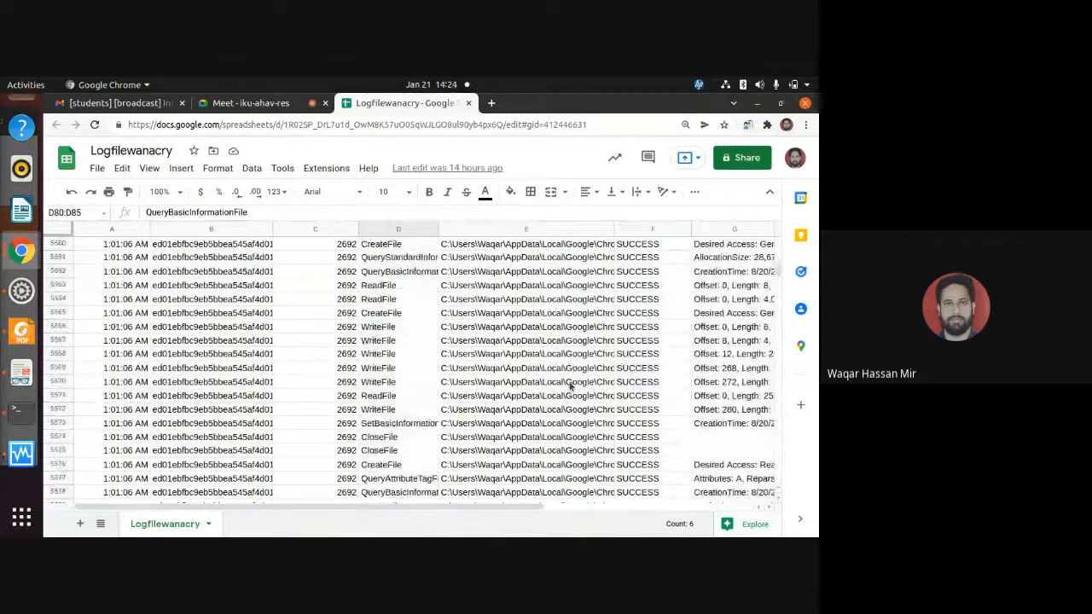
Step down the Path column from E5570 to E5627 to examine the full paths of the affected Chrome files.
{"action": "left_click", "coordinate": [573, 383]}
{"action": "key", "text": "Down"}
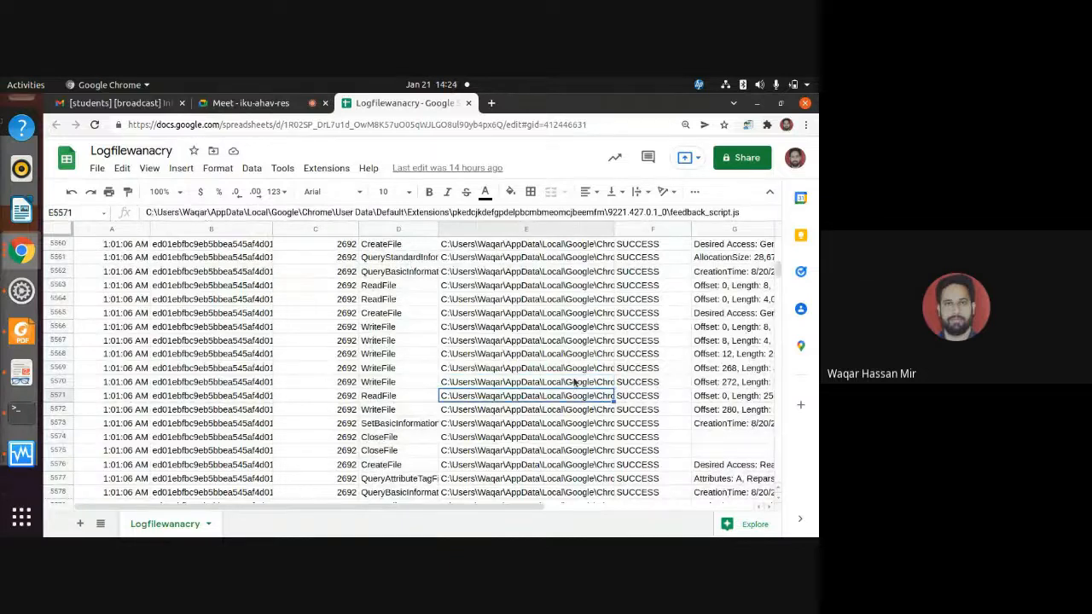
{"action": "key", "text": "Down"}
{"action": "key", "text": "Down"}
{"action": "key", "text": "Down"}
{"action": "key", "text": "Down"}
{"action": "key", "text": "Down"}
{"action": "key", "text": "Down"}
{"action": "key", "text": "Down"}
{"action": "key", "text": "Down"}
{"action": "key", "text": "Down"}
{"action": "key", "text": "Down"}
{"action": "key", "text": "Down"}
{"action": "key", "text": "Down"}
{"action": "key", "text": "Down"}
{"action": "key", "text": "Down"}
{"action": "key", "text": "Down"}
{"action": "key", "text": "Down"}
{"action": "key", "text": "Down"}
{"action": "key", "text": "Down"}
{"action": "key", "text": "Down"}
{"action": "key", "text": "Down"}
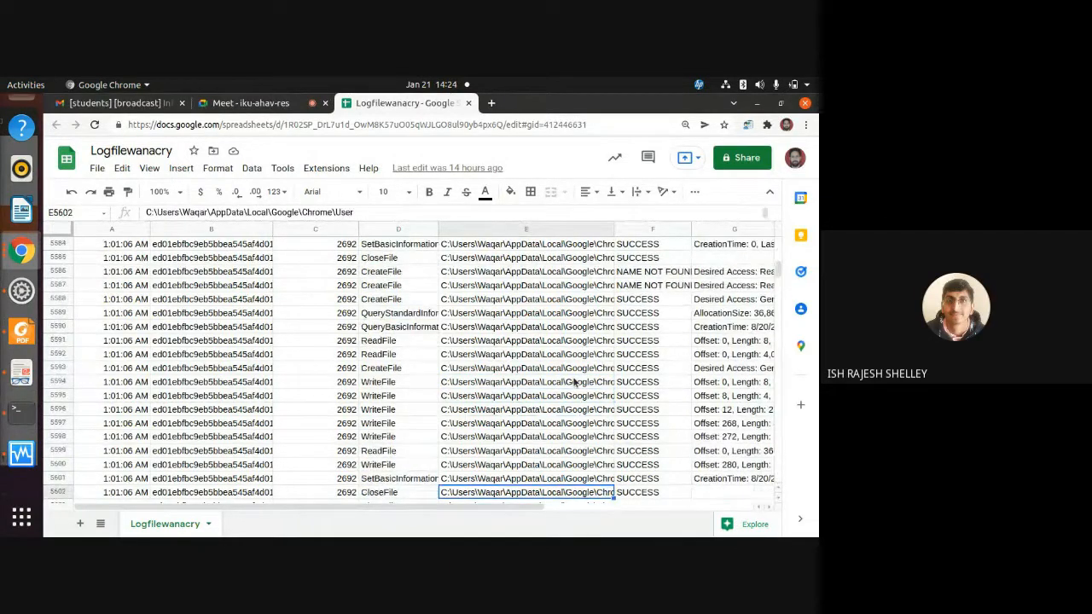
{"action": "key", "text": "Down"}
{"action": "key", "text": "Down"}
{"action": "key", "text": "Down"}
{"action": "key", "text": "Down"}
{"action": "key", "text": "Down"}
{"action": "key", "text": "Down"}
{"action": "key", "text": "Down"}
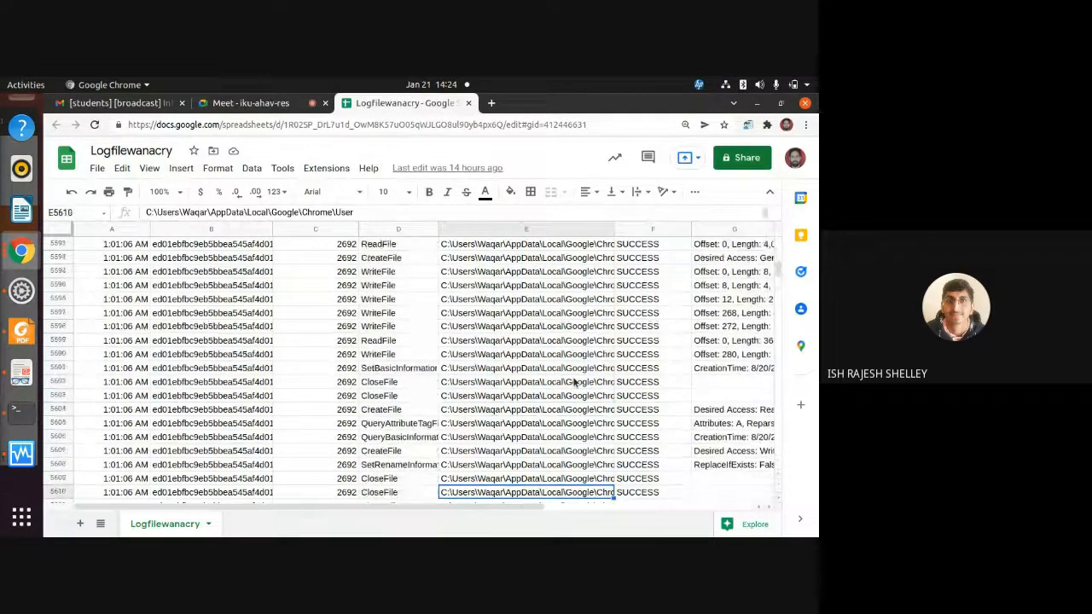
{"action": "key", "text": "Down"}
{"action": "key", "text": "Down"}
{"action": "key", "text": "Down"}
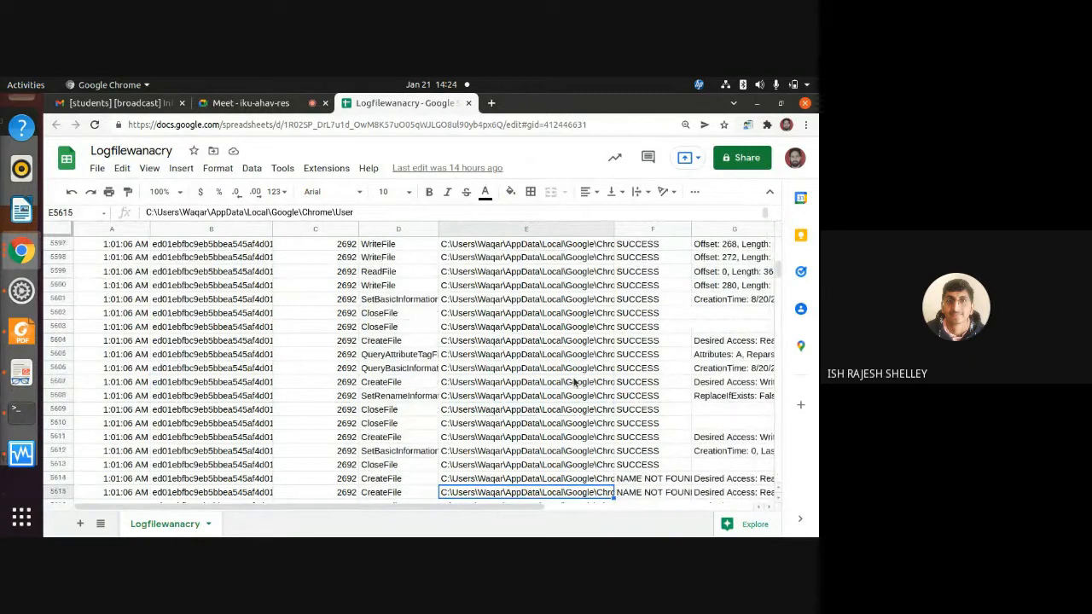
{"action": "key", "text": "Down"}
{"action": "key", "text": "Down"}
{"action": "key", "text": "Down"}
{"action": "key", "text": "Down"}
{"action": "key", "text": "Down"}
{"action": "key", "text": "Down"}
{"action": "key", "text": "Down"}
{"action": "key", "text": "Down"}
{"action": "key", "text": "Down"}
{"action": "key", "text": "Down"}
{"action": "key", "text": "Down"}
{"action": "key", "text": "Down"}
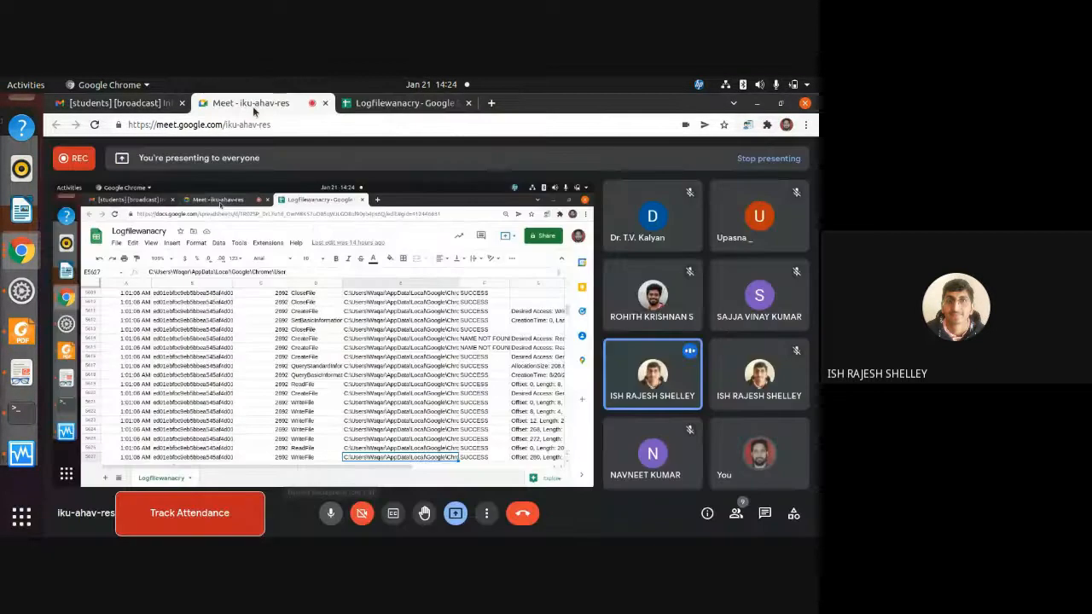
Check the Google Meet call, then return to the Logfilewanacry spreadsheet and look through the Microsoft folder entries.
{"action": "left_click", "coordinate": [253, 106]}
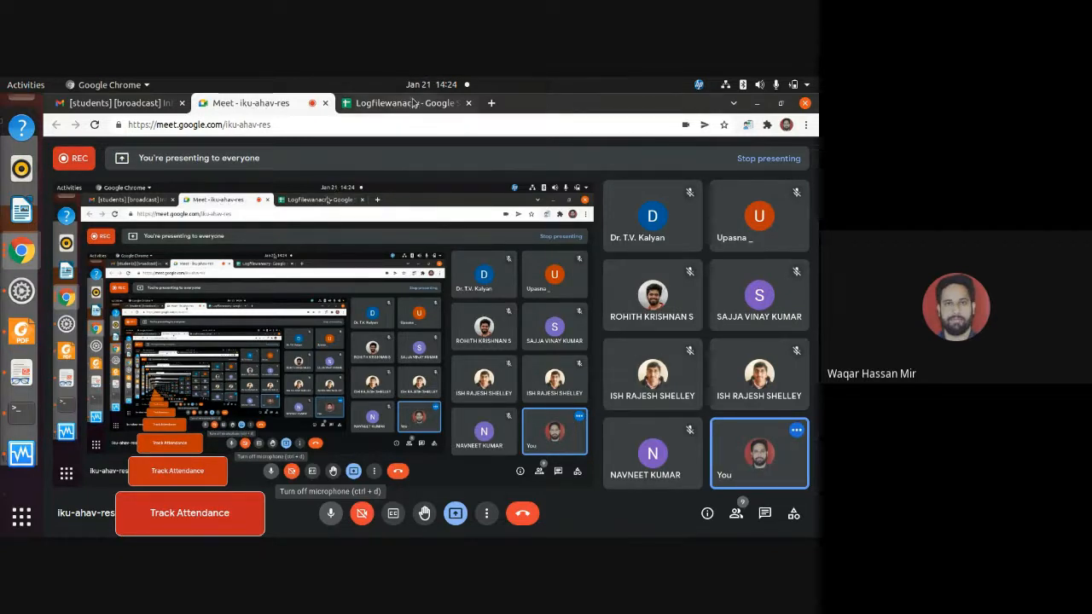
{"action": "left_click", "coordinate": [372, 103]}
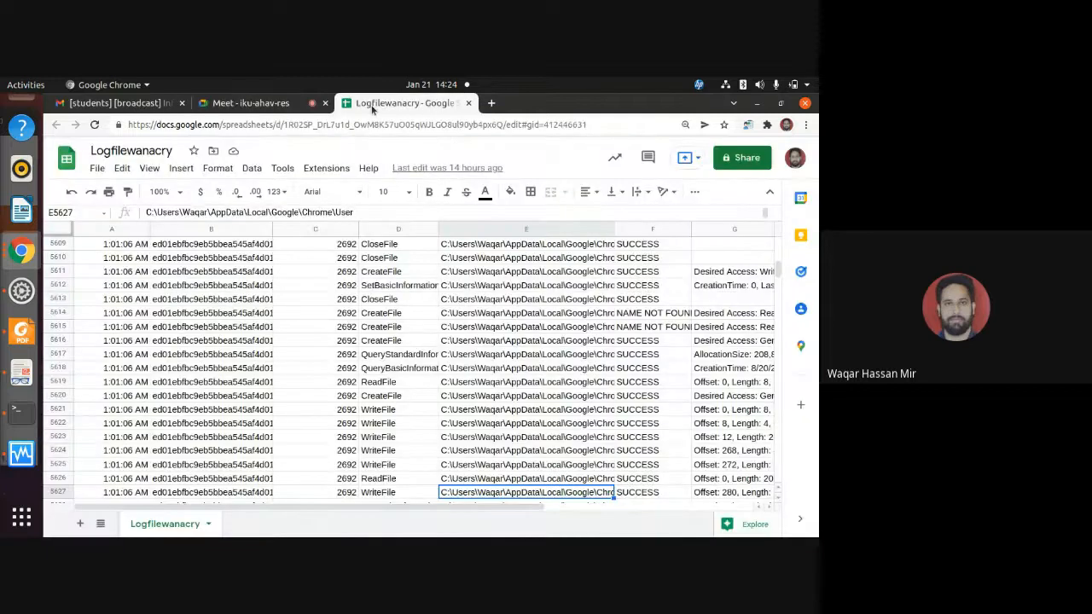
{"action": "scroll", "coordinate": [441, 340], "scroll_direction": "down", "scroll_amount": 20}
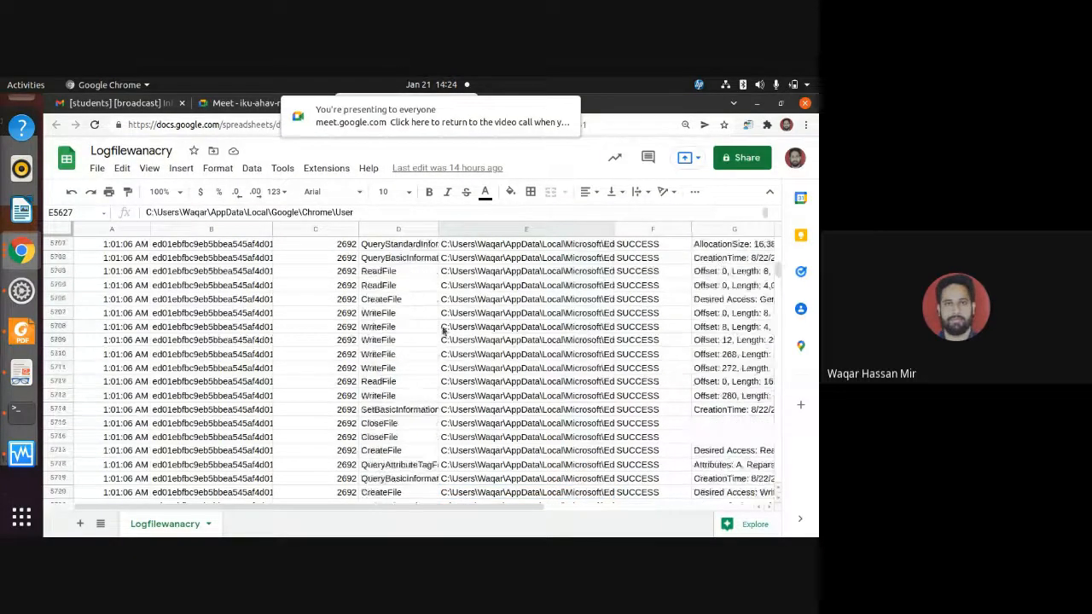
{"action": "scroll", "coordinate": [441, 340], "scroll_direction": "down", "scroll_amount": 15}
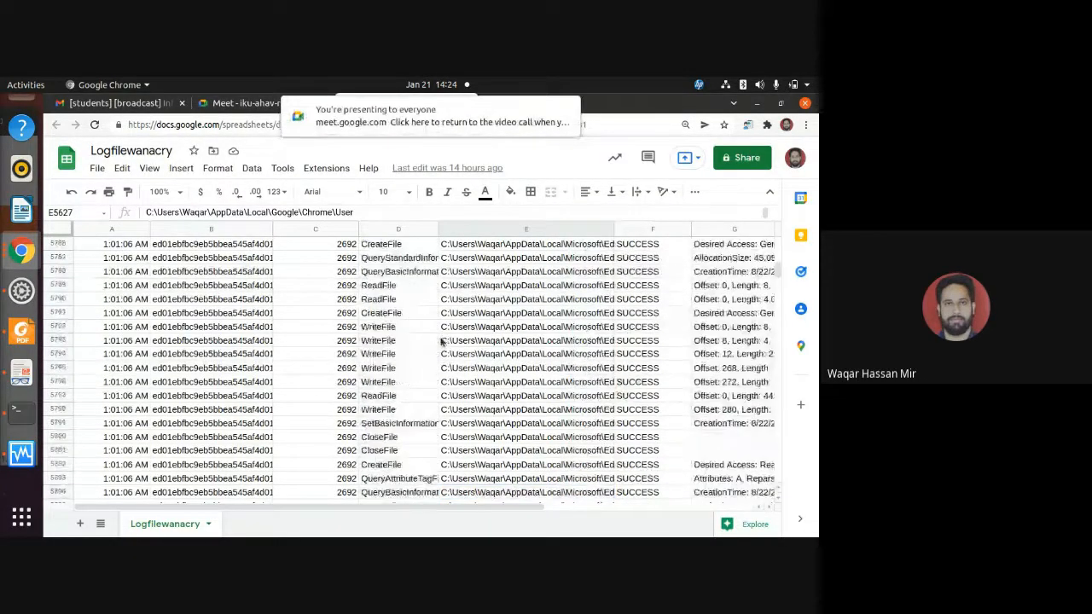
{"action": "scroll", "coordinate": [454, 354], "scroll_direction": "down", "scroll_amount": 10}
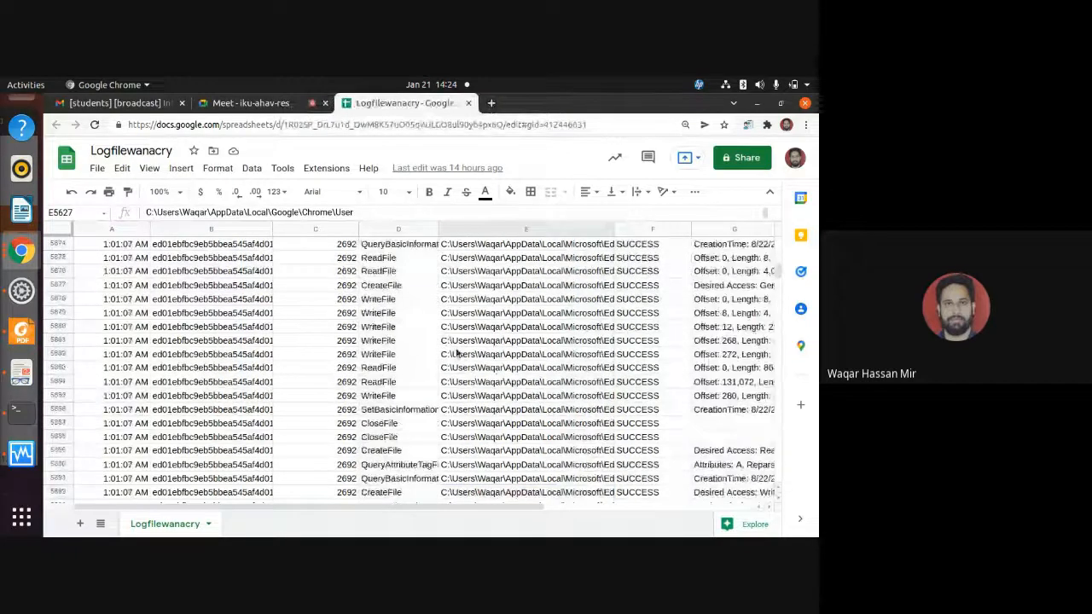
Step down the Path column from E5627 to E5755 to examine the full paths of the affected Chrome and Edge files.
{"action": "key", "text": "Down"}
{"action": "key", "text": "Down"}
{"action": "key", "text": "Down"}
{"action": "key", "text": "Down"}
{"action": "key", "text": "Down"}
{"action": "key", "text": "Down"}
{"action": "key", "text": "Down"}
{"action": "key", "text": "Down"}
{"action": "key", "text": "Down"}
{"action": "key", "text": "Down"}
{"action": "key", "text": "Down"}
{"action": "key", "text": "Down"}
{"action": "key", "text": "Down"}
{"action": "key", "text": "Down"}
{"action": "key", "text": "Down"}
{"action": "key", "text": "Down"}
{"action": "key", "text": "Down"}
{"action": "key", "text": "Down"}
{"action": "key", "text": "Down"}
{"action": "key", "text": "Down"}
{"action": "key", "text": "Down"}
{"action": "key", "text": "Down"}
{"action": "key", "text": "Down"}
{"action": "key", "text": "Down"}
{"action": "key", "text": "Down"}
{"action": "key", "text": "Down"}
{"action": "key", "text": "Down"}
{"action": "key", "text": "Down"}
{"action": "key", "text": "Down"}
{"action": "key", "text": "Down"}
{"action": "key", "text": "Down"}
{"action": "key", "text": "Down"}
{"action": "key", "text": "Down"}
{"action": "key", "text": "Down"}
{"action": "key", "text": "Down"}
{"action": "key", "text": "Down"}
{"action": "key", "text": "Down"}
{"action": "key", "text": "Down"}
{"action": "key", "text": "Down"}
{"action": "key", "text": "Down"}
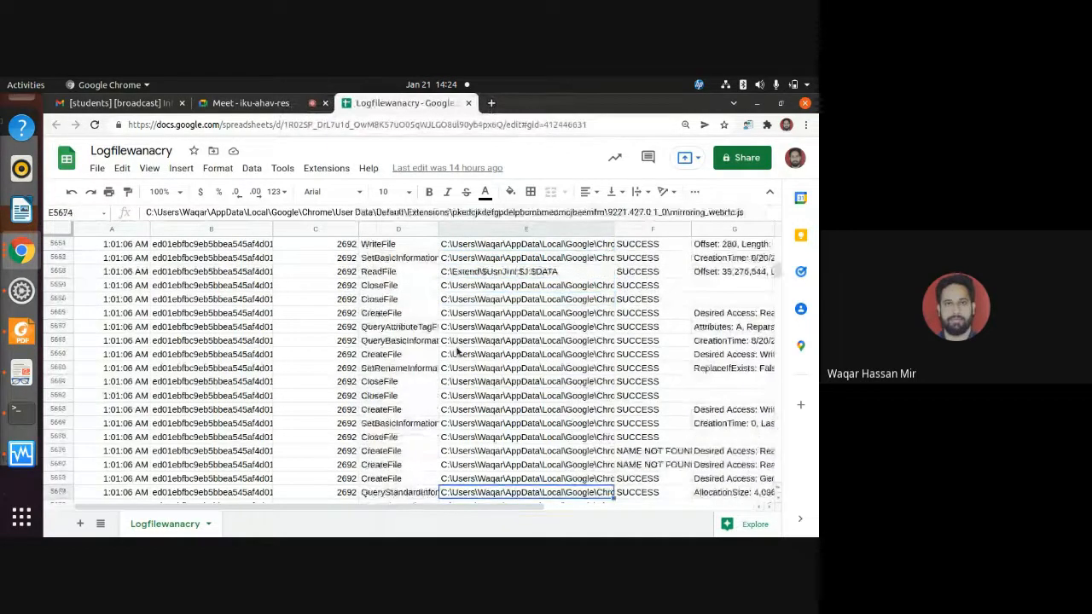
{"action": "key", "text": "Down"}
{"action": "key", "text": "Down"}
{"action": "key", "text": "Down"}
{"action": "key", "text": "Down"}
{"action": "key", "text": "Down"}
{"action": "key", "text": "Down"}
{"action": "key", "text": "Down"}
{"action": "key", "text": "Down"}
{"action": "key", "text": "Down"}
{"action": "key", "text": "Down"}
{"action": "key", "text": "Down"}
{"action": "key", "text": "Down"}
{"action": "key", "text": "Down"}
{"action": "key", "text": "Down"}
{"action": "key", "text": "Down"}
{"action": "key", "text": "Down"}
{"action": "key", "text": "Down"}
{"action": "key", "text": "Down"}
{"action": "key", "text": "Down"}
{"action": "key", "text": "Down"}
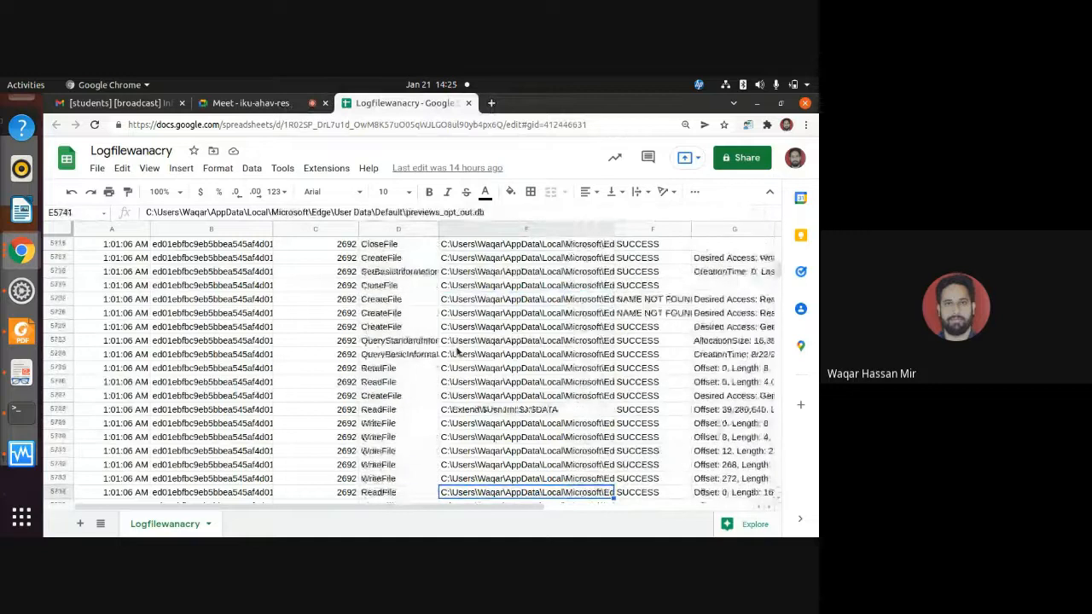
Jump ahead to the 1:01:08 AM entries and examine the CreateFile operation in D8462 and its path in E8462.
{"action": "mouse_move", "coordinate": [778, 273]}
{"action": "left_mouse_down"}
{"action": "mouse_move", "coordinate": [777, 427]}
{"action": "mouse_move", "coordinate": [779, 278]}
{"action": "mouse_move", "coordinate": [780, 288]}
{"action": "left_mouse_up"}
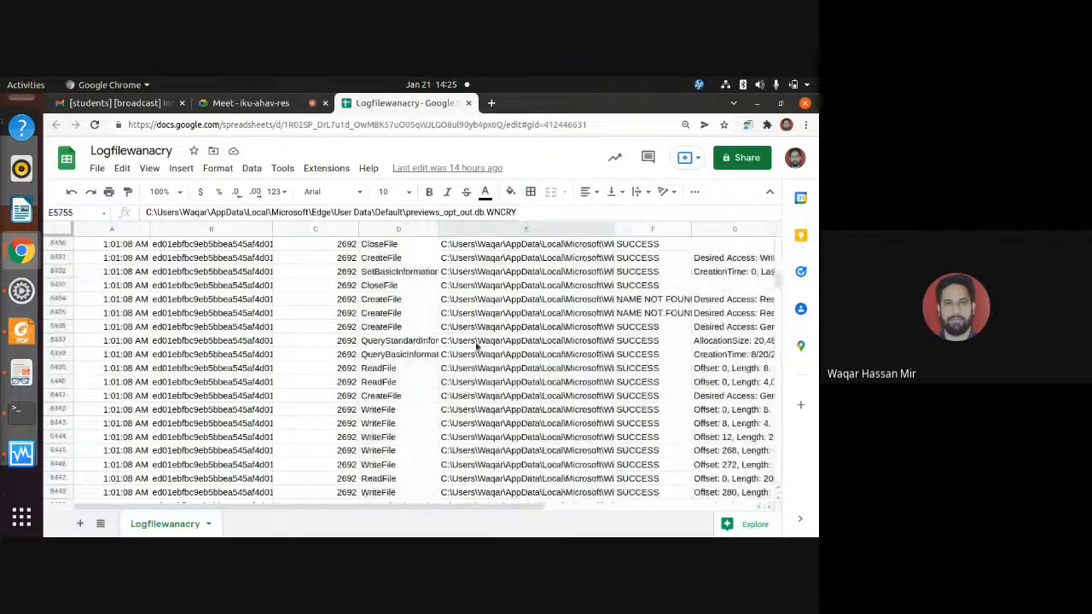
{"action": "scroll", "coordinate": [472, 338], "scroll_direction": "down", "scroll_amount": 9}
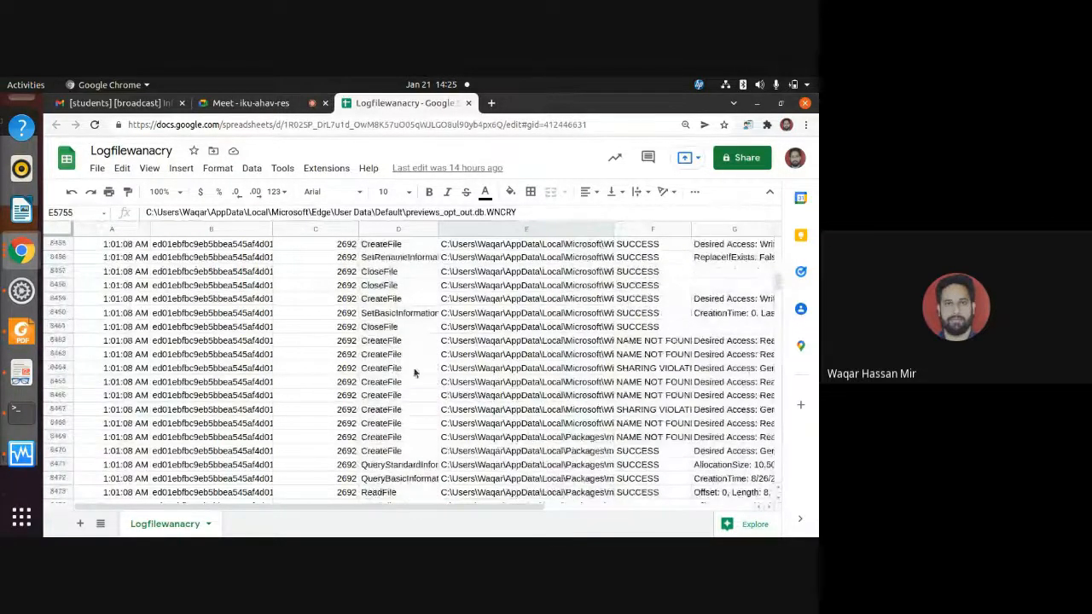
{"action": "left_click", "coordinate": [385, 328]}
{"action": "left_click", "coordinate": [401, 343]}
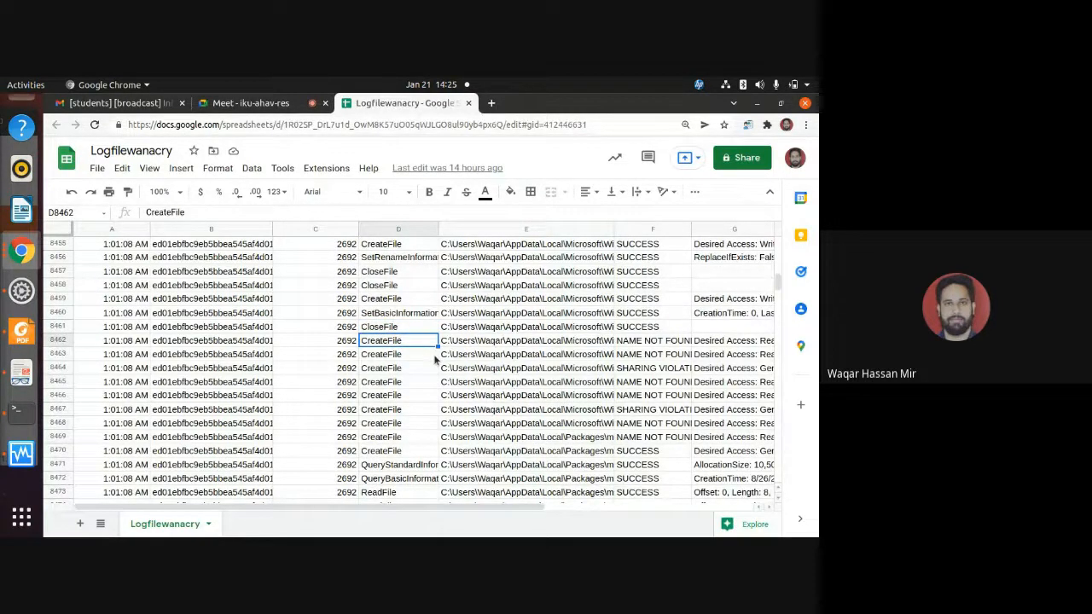
{"action": "key", "text": "Right"}
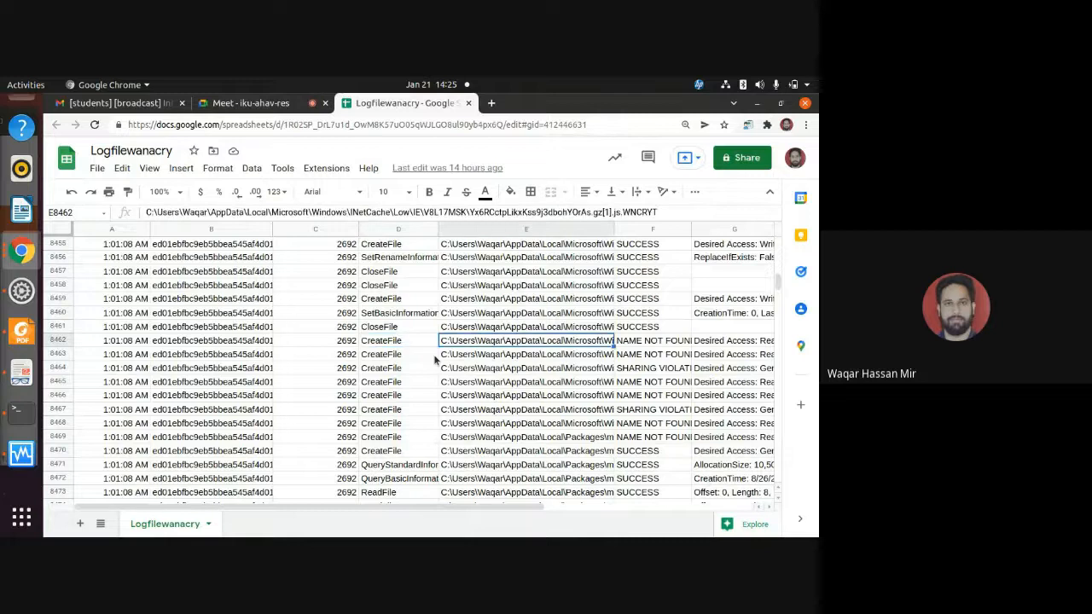
{"action": "key", "text": "Left"}
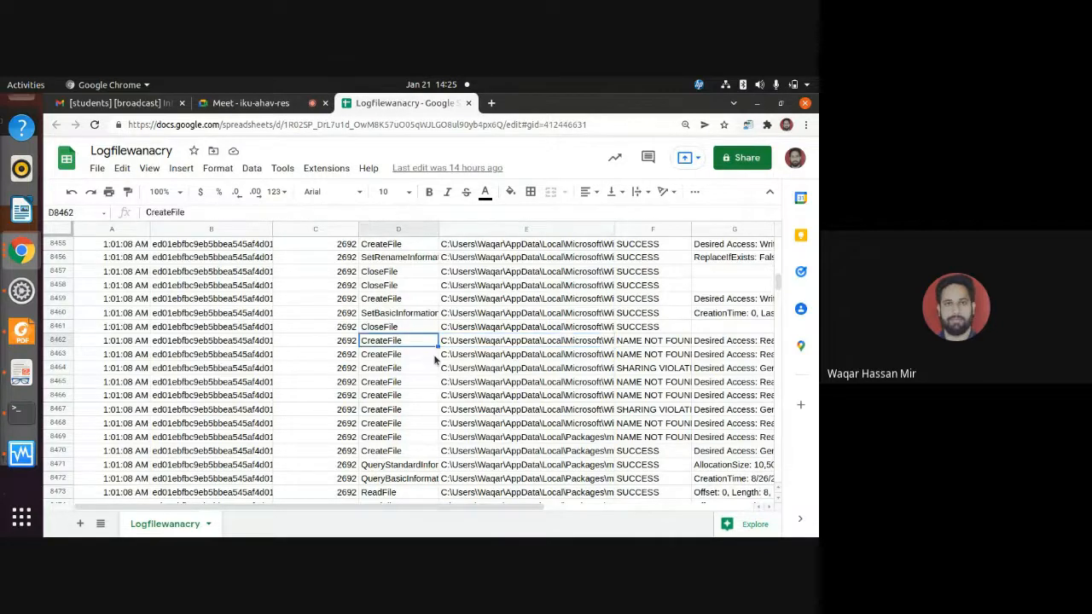
Step back up the Operation column to SetRenameInformationFile in D8456 and check the CloseFile path in E8457.
{"action": "key", "text": "Up"}
{"action": "key", "text": "Up"}
{"action": "key", "text": "Up"}
{"action": "key", "text": "Up"}
{"action": "key", "text": "Up"}
{"action": "key", "text": "Up"}
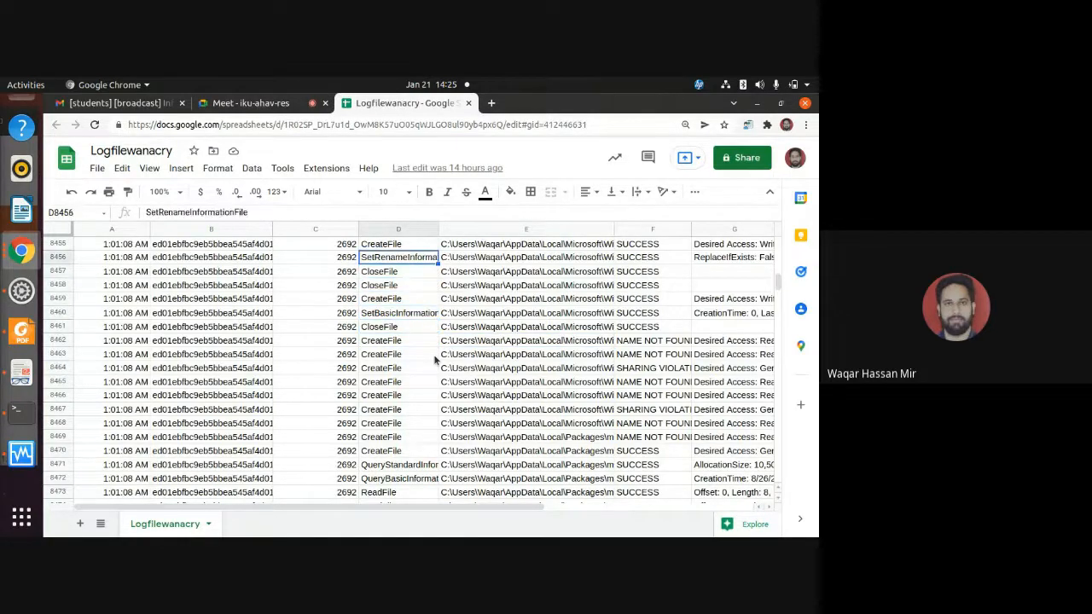
{"action": "key", "text": "Down"}
{"action": "key", "text": "Right"}
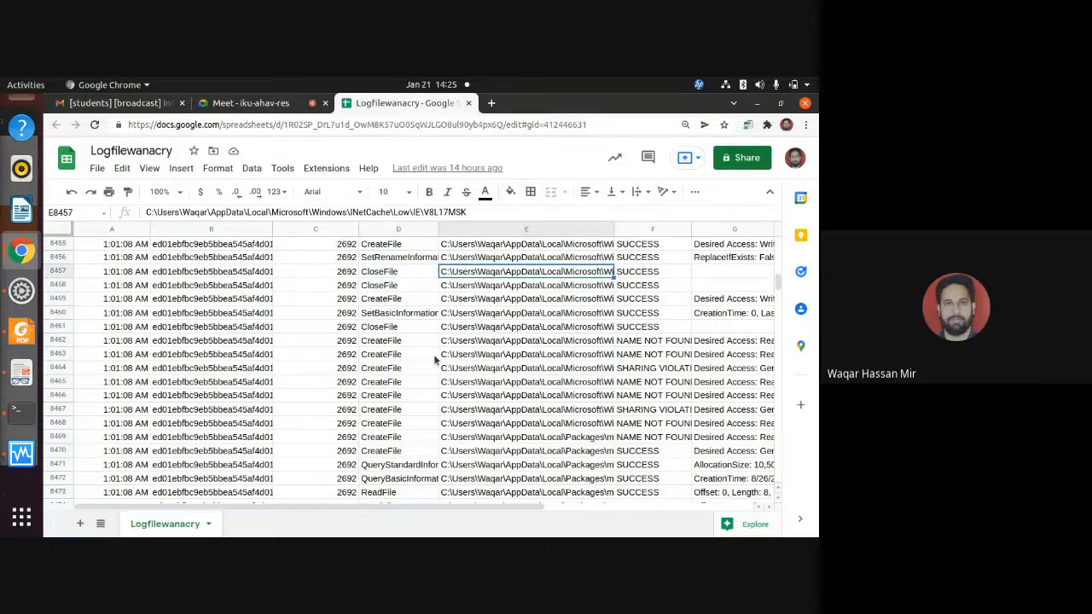
Look back through the earlier Microsoft Windows folder entries to the 1:01:07 AM operations around row 6821.
{"action": "scroll", "coordinate": [435, 360], "scroll_direction": "down", "scroll_amount": 10}
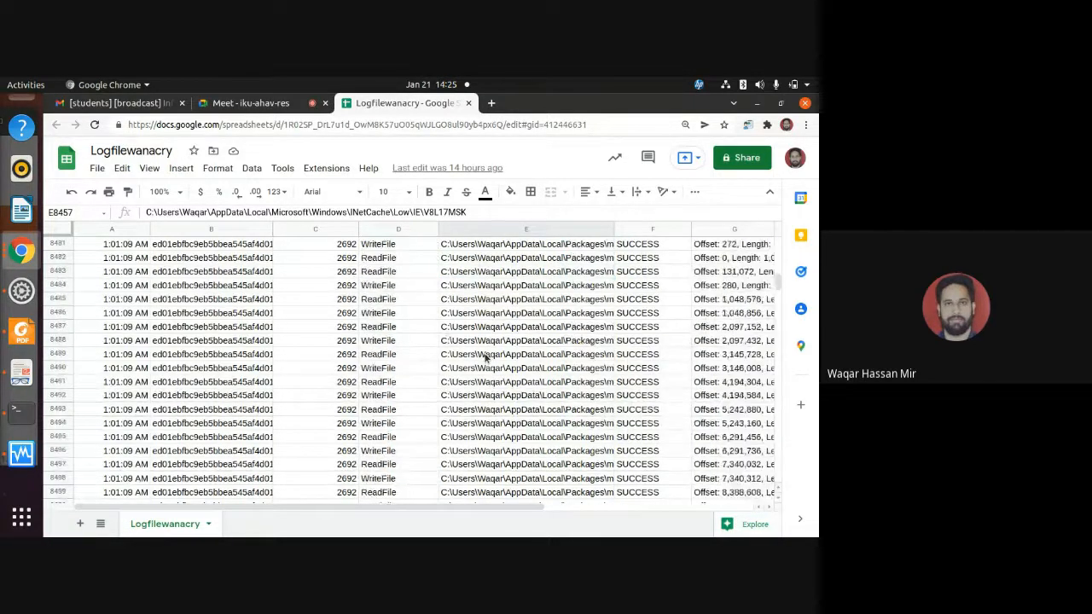
{"action": "scroll", "coordinate": [484, 360], "scroll_direction": "up", "scroll_amount": 10}
{"action": "scroll", "coordinate": [484, 360], "scroll_direction": "up", "scroll_amount": 15}
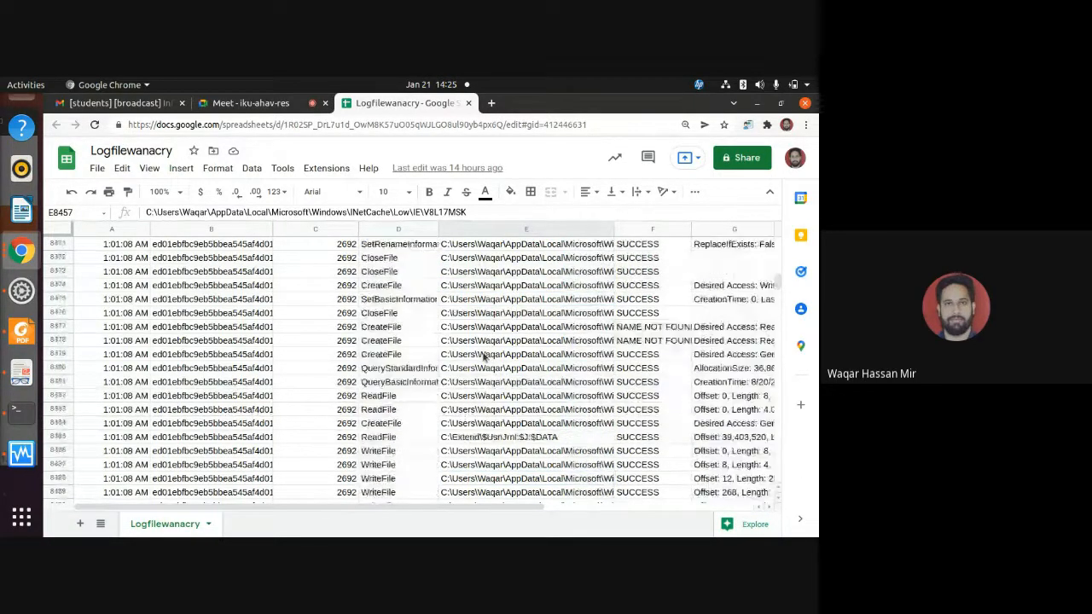
{"action": "mouse_move", "coordinate": [777, 284]}
{"action": "left_mouse_down"}
{"action": "mouse_move", "coordinate": [779, 294]}
{"action": "mouse_move", "coordinate": [786, 277]}
{"action": "left_mouse_up"}
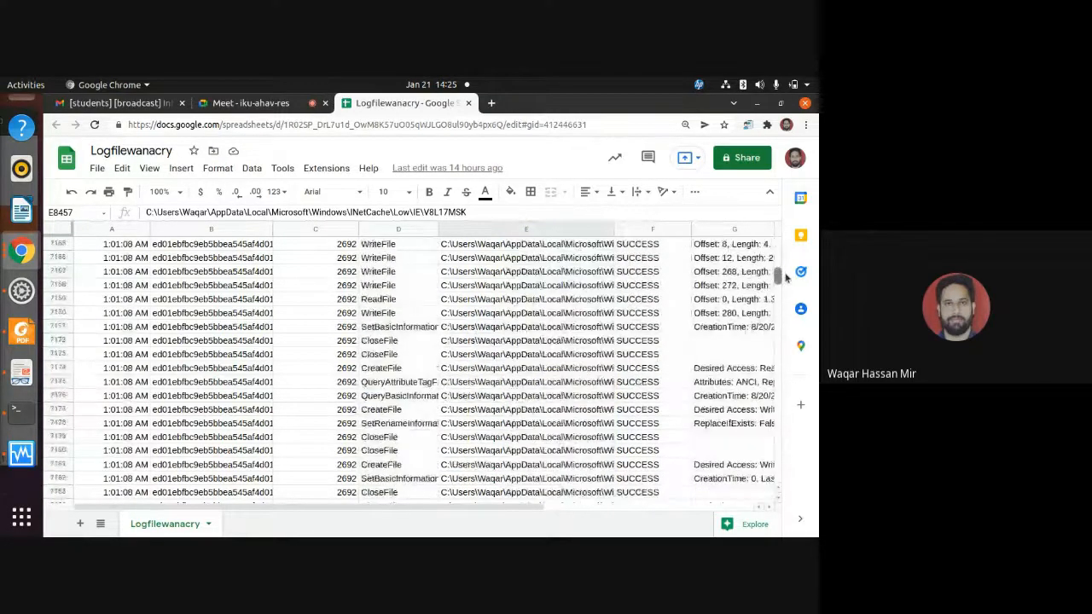
{"action": "scroll", "coordinate": [597, 354], "scroll_direction": "up", "scroll_amount": 5}
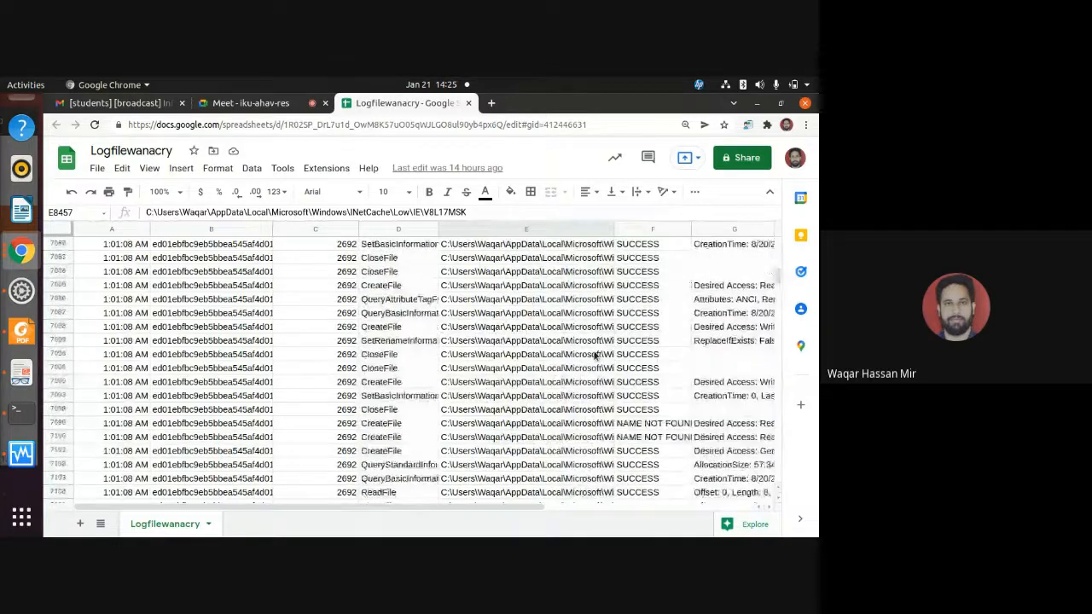
{"action": "scroll", "coordinate": [595, 356], "scroll_direction": "up", "scroll_amount": 10}
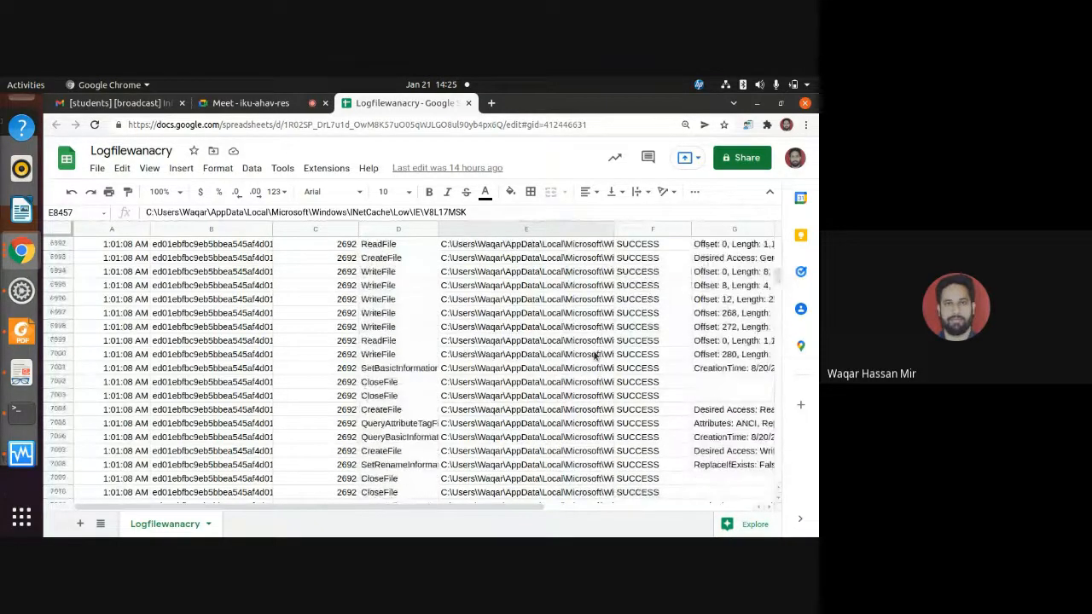
{"action": "scroll", "coordinate": [596, 356], "scroll_direction": "up", "scroll_amount": 5}
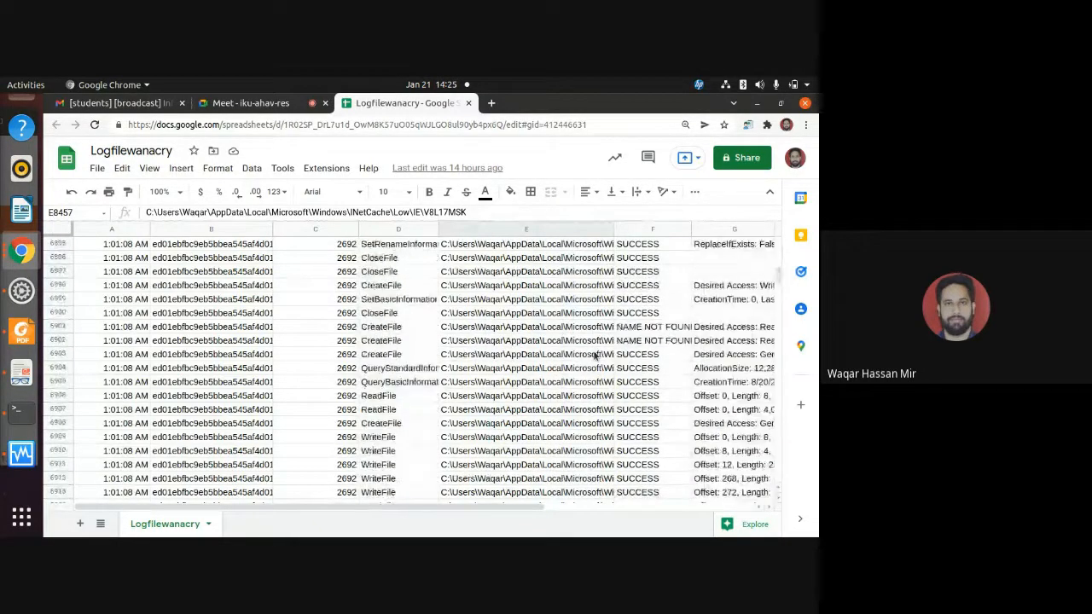
{"action": "scroll", "coordinate": [596, 356], "scroll_direction": "up", "scroll_amount": 5}
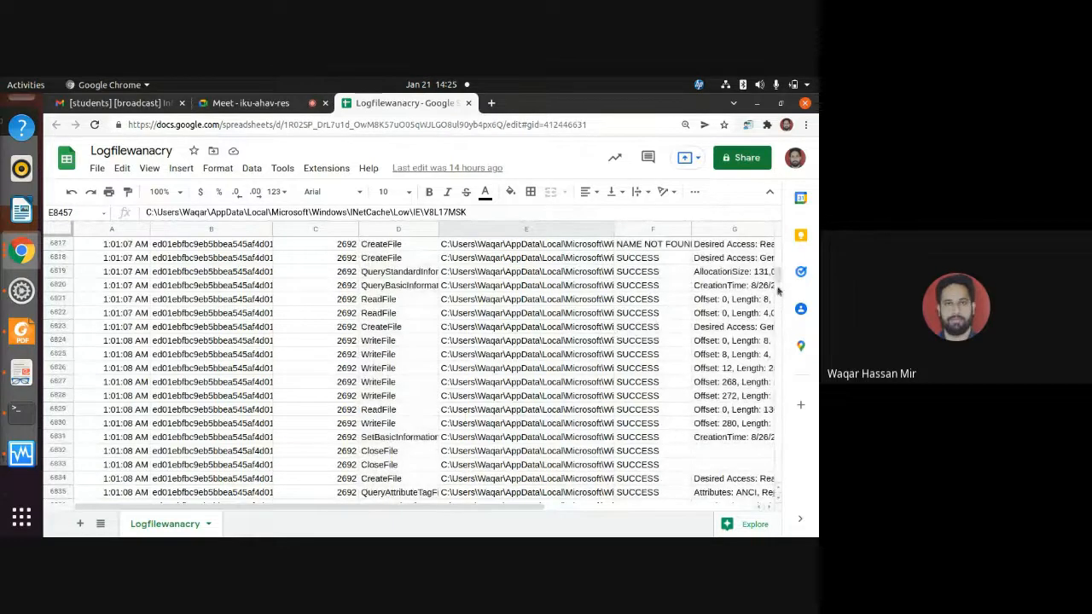
Point out the ReadFile operation in D6821 and highlight the whole Operation column D.
{"action": "left_click", "coordinate": [404, 300]}
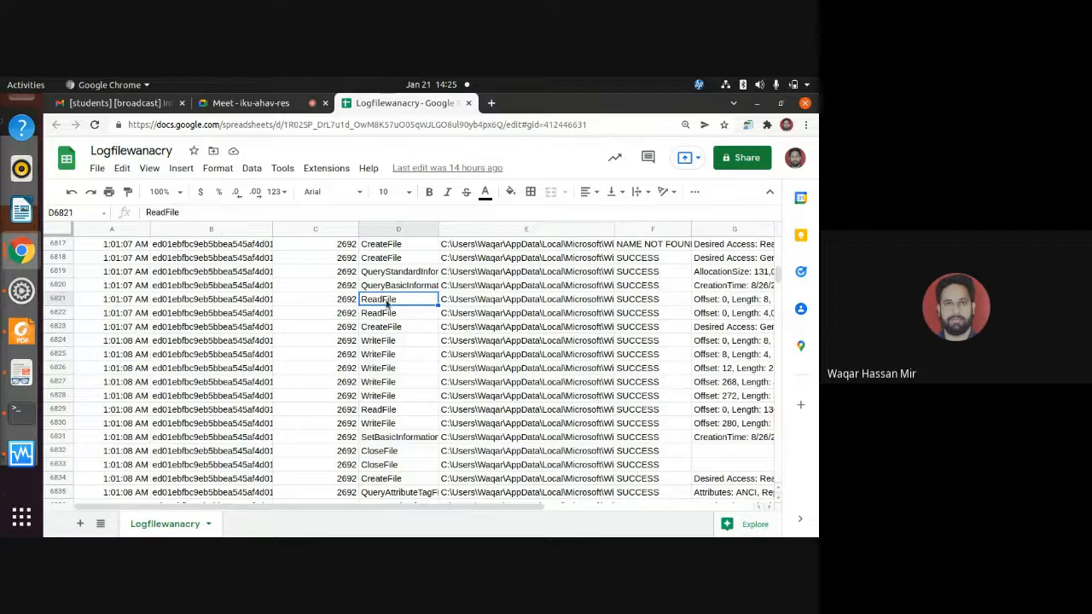
{"action": "left_click", "coordinate": [488, 398]}
{"action": "left_click", "coordinate": [406, 301]}
{"action": "left_click", "coordinate": [399, 229]}
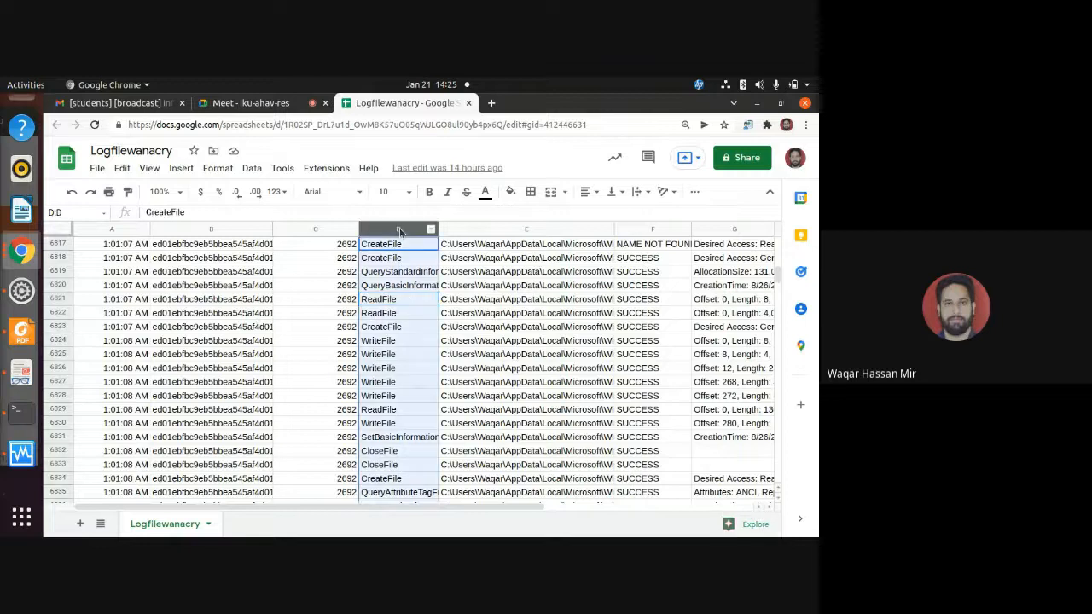
Examine the file path in E6821 and the read details in G6821 for the first ReadFile operation.
{"action": "left_click", "coordinate": [427, 341]}
{"action": "left_click", "coordinate": [421, 300]}
{"action": "left_click", "coordinate": [449, 303]}
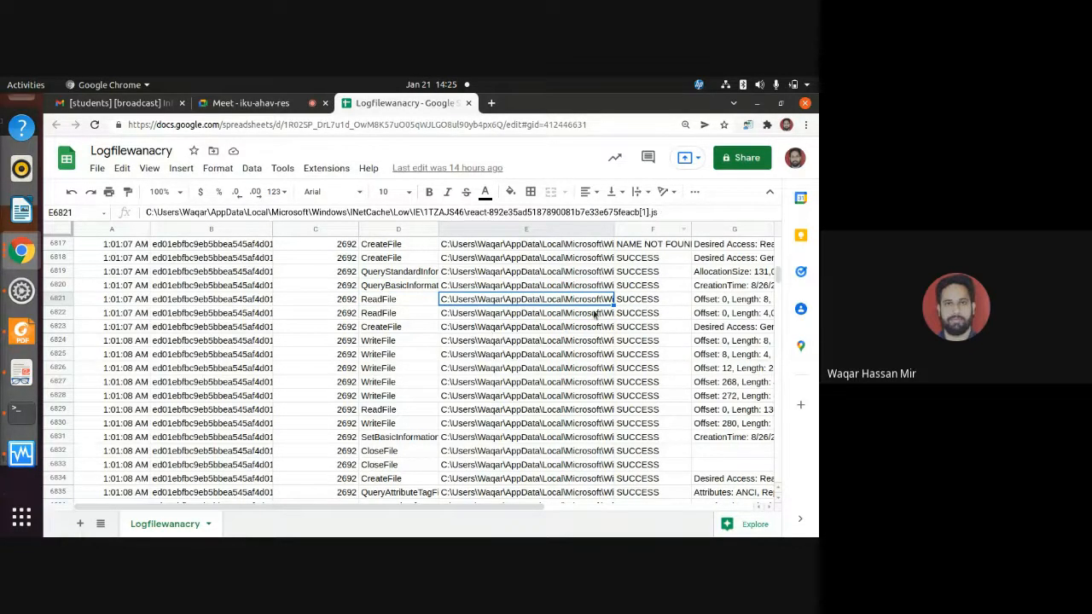
{"action": "key", "text": "Right"}
{"action": "key", "text": "Right"}
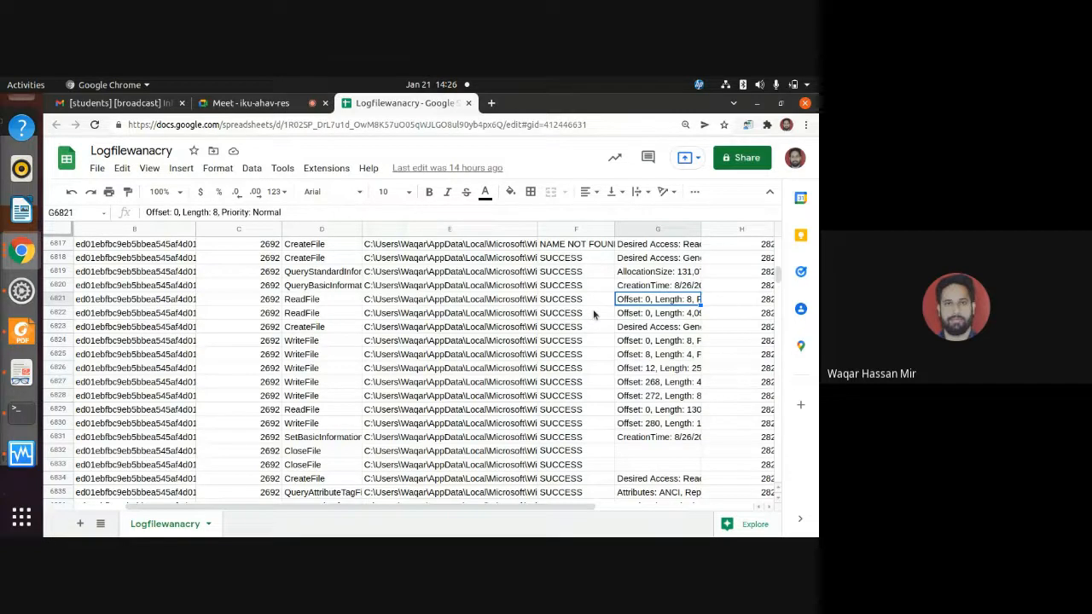
Go to the second ReadFile operation in D6822 and examine its offset and length details in G6822.
{"action": "key", "text": "Left"}
{"action": "key", "text": "Left"}
{"action": "key", "text": "Left"}
{"action": "key", "text": "Down"}
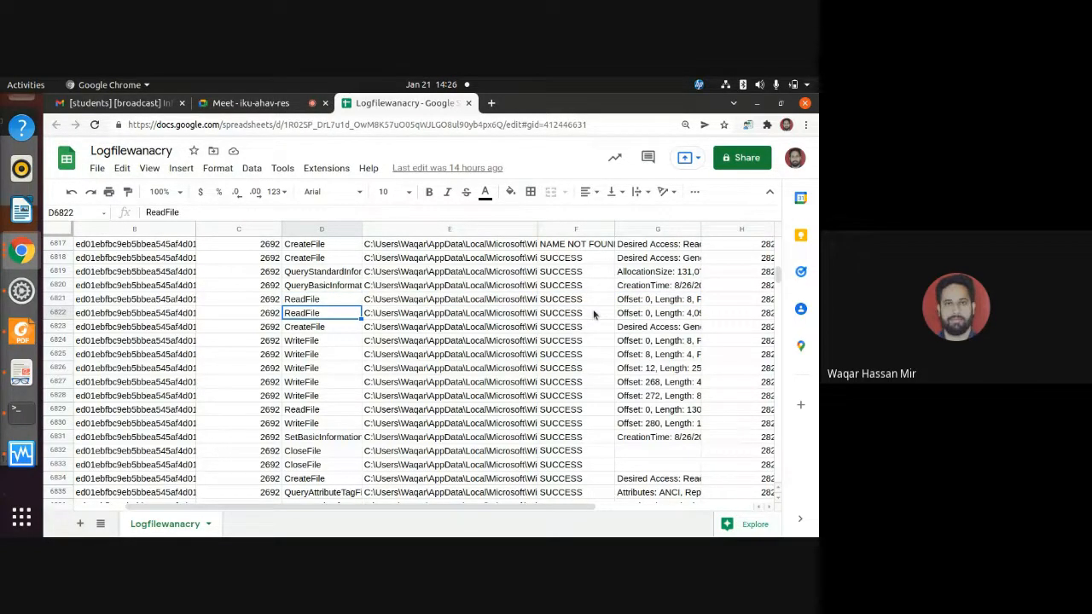
{"action": "key", "text": "Right"}
{"action": "key", "text": "Right"}
{"action": "key", "text": "Right"}
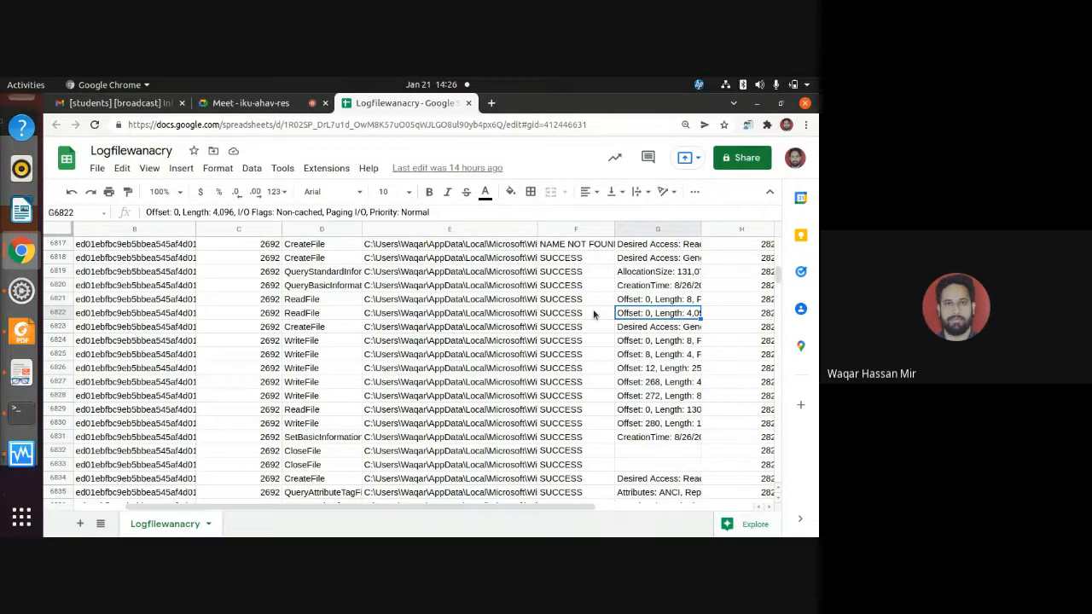
Return to the ReadFile operations in D6821 and D6822 and check the file path in E6822.
{"action": "key", "text": "Left"}
{"action": "key", "text": "Left"}
{"action": "key", "text": "Left"}
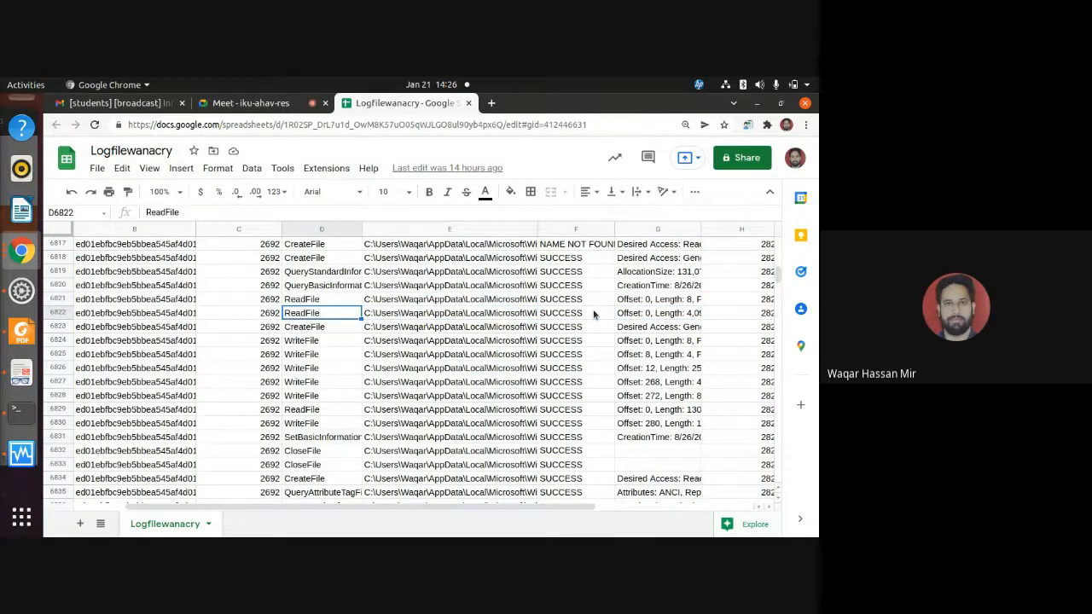
{"action": "key", "text": "Up"}
{"action": "key", "text": "Down"}
{"action": "key", "text": "Right"}
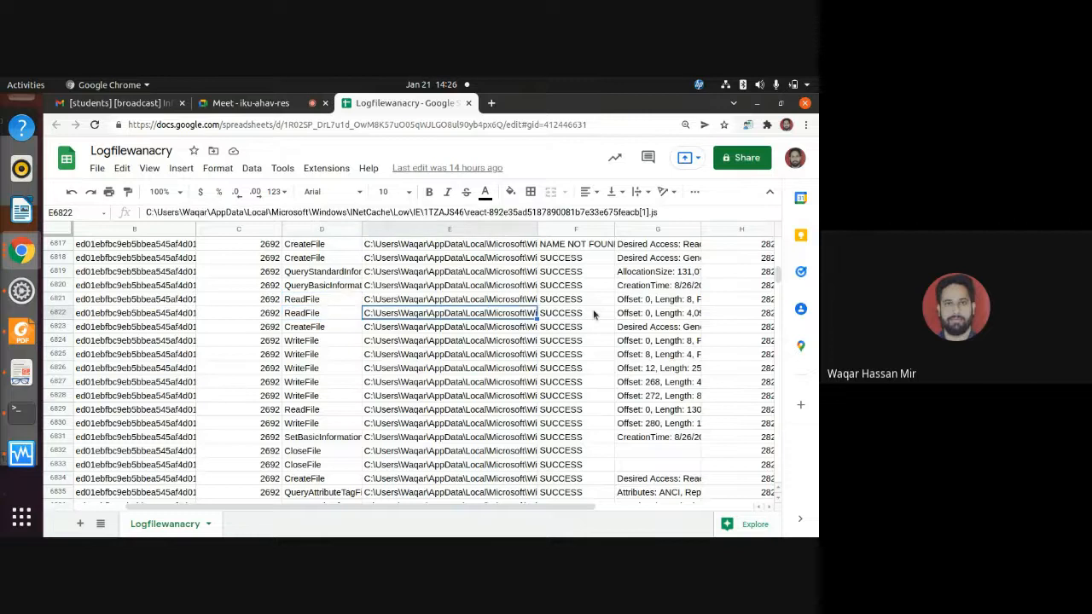
Compare the CreateFile path in E6823 with E6822 and point out its WNCRYT extension without changing the cell.
{"action": "key", "text": "Left"}
{"action": "key", "text": "Down"}
{"action": "key", "text": "Right"}
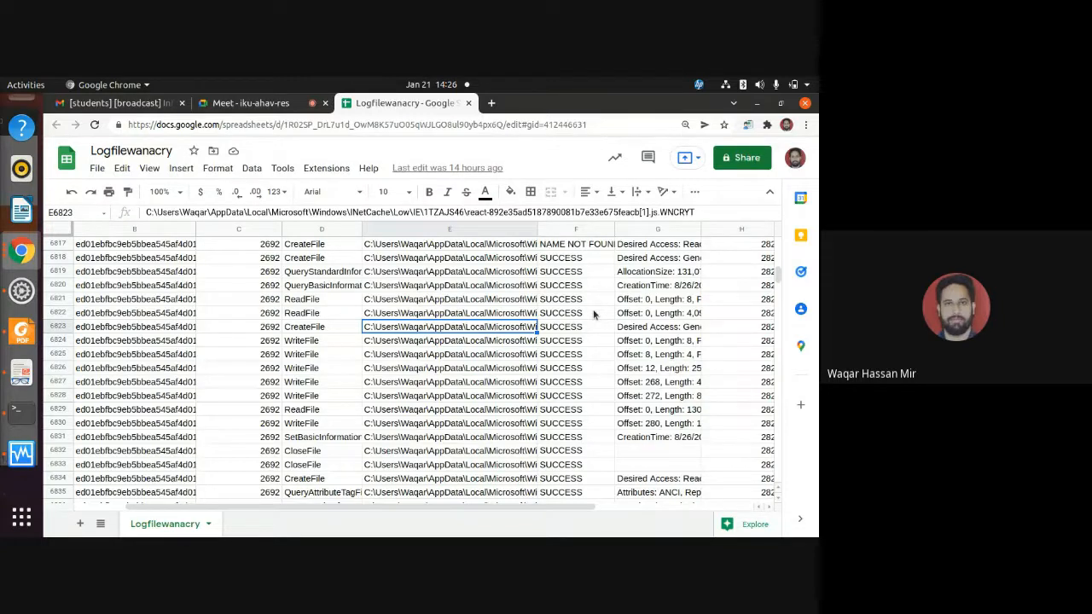
{"action": "key", "text": "Up"}
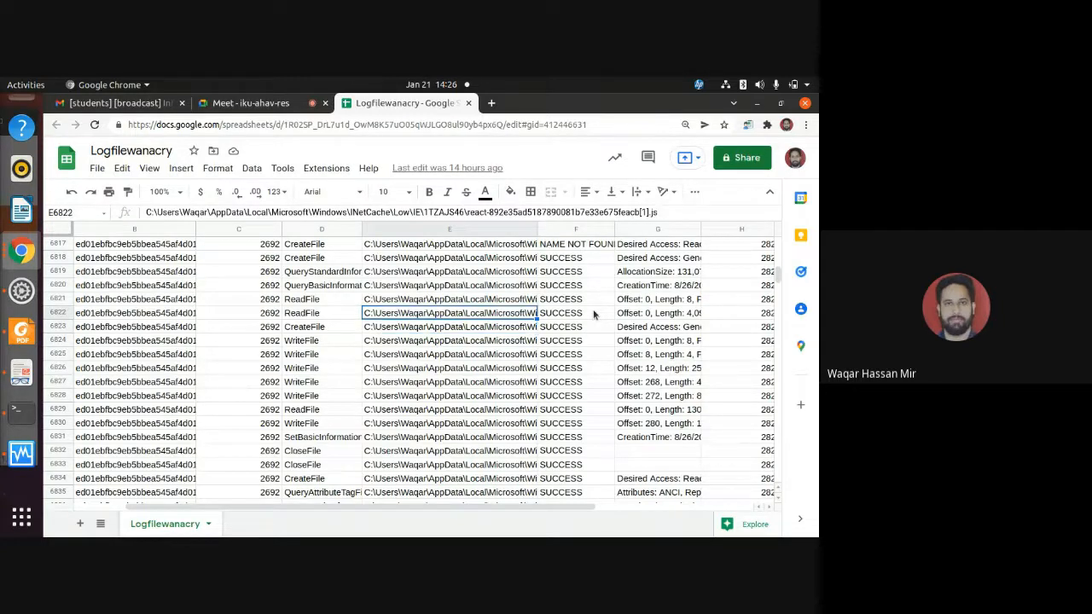
{"action": "key", "text": "Down"}
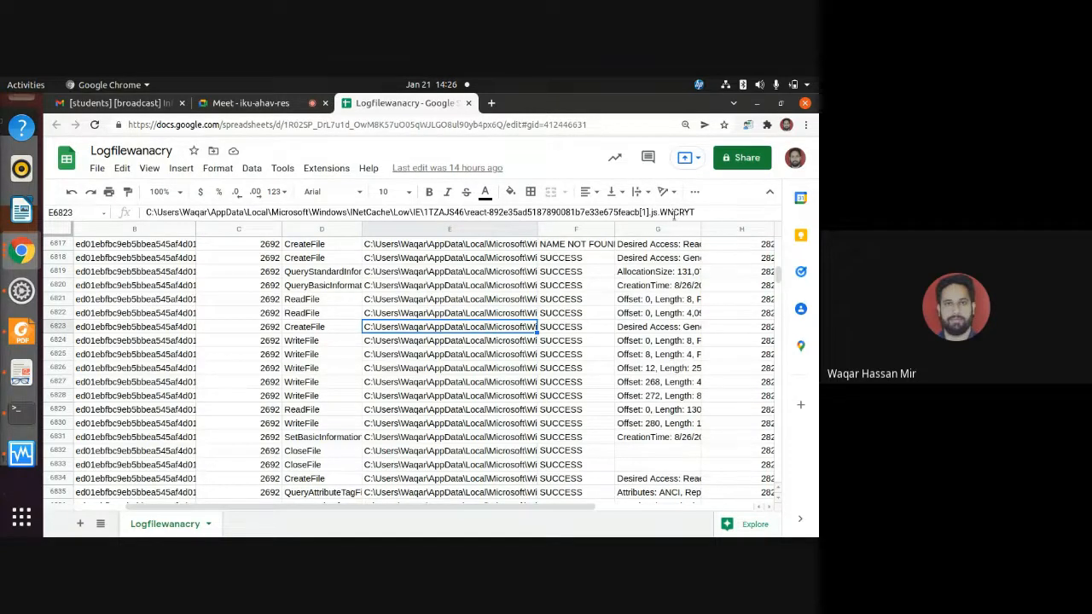
{"action": "left_click", "coordinate": [674, 215]}
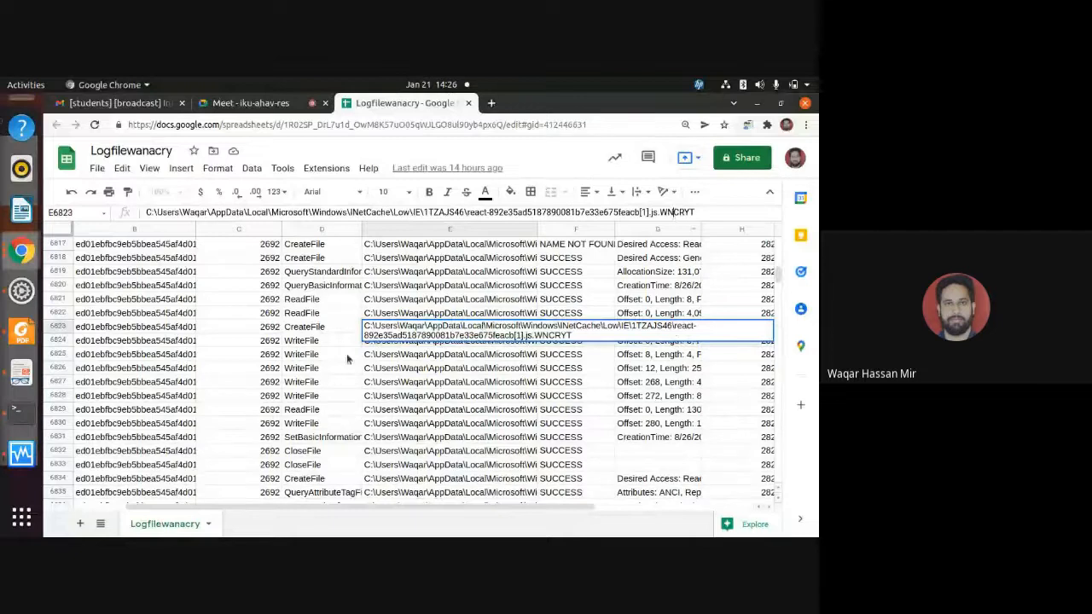
{"action": "left_click", "coordinate": [323, 331]}
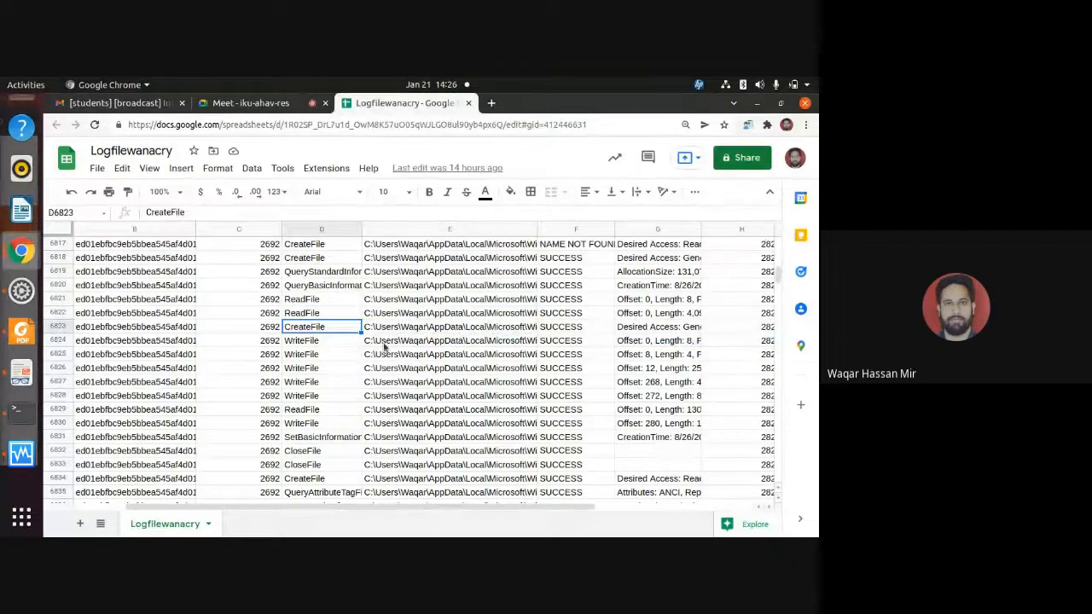
Examine the file path in E6824 and the write details in G6824 for the first WriteFile operation.
{"action": "left_click", "coordinate": [384, 343]}
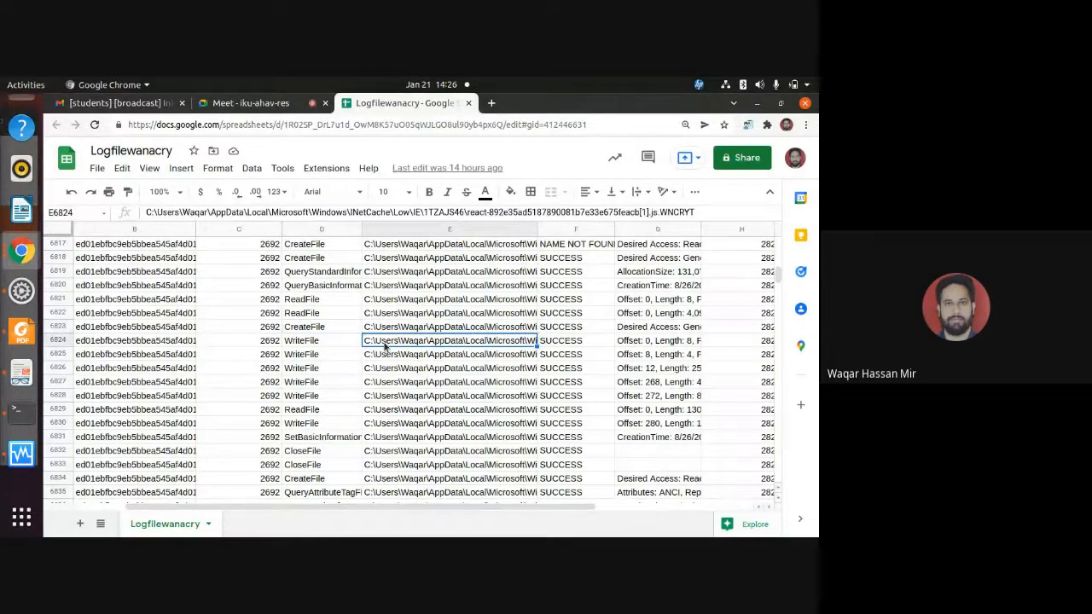
{"action": "key", "text": "Right"}
{"action": "key", "text": "Right"}
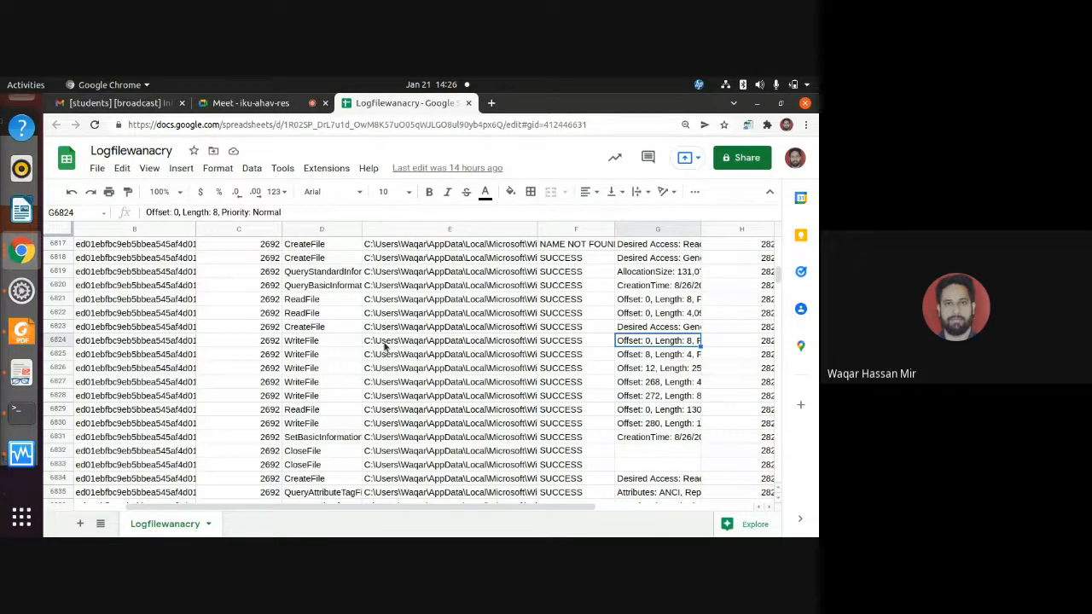
Look through the operations that follow down to about row 7070 and back to about row 6930.
{"action": "scroll", "coordinate": [345, 337], "scroll_direction": "down", "scroll_amount": 10}
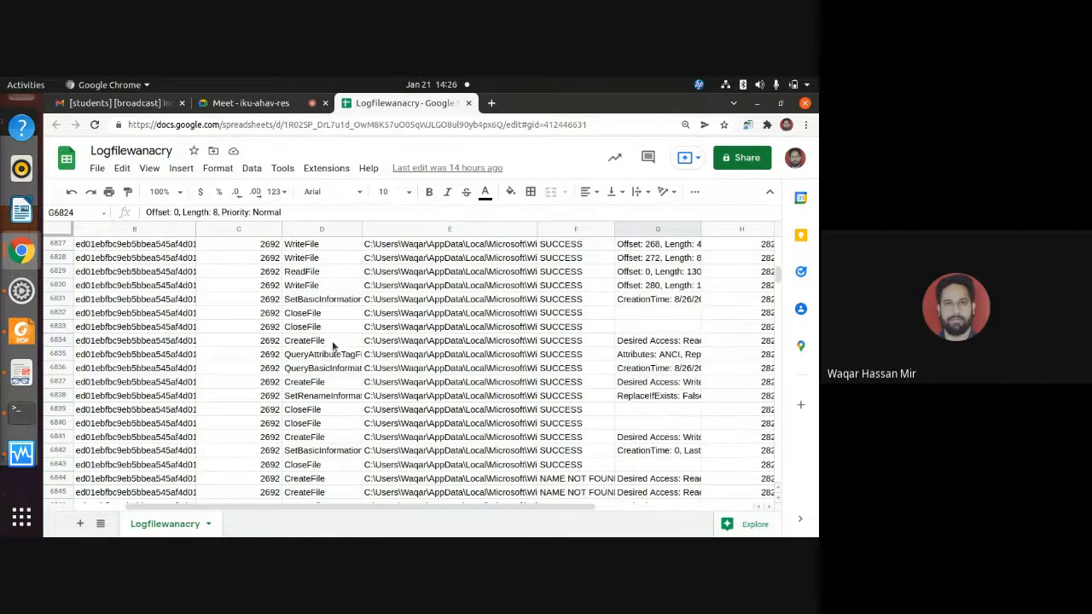
{"action": "scroll", "coordinate": [327, 386], "scroll_direction": "down", "scroll_amount": 10}
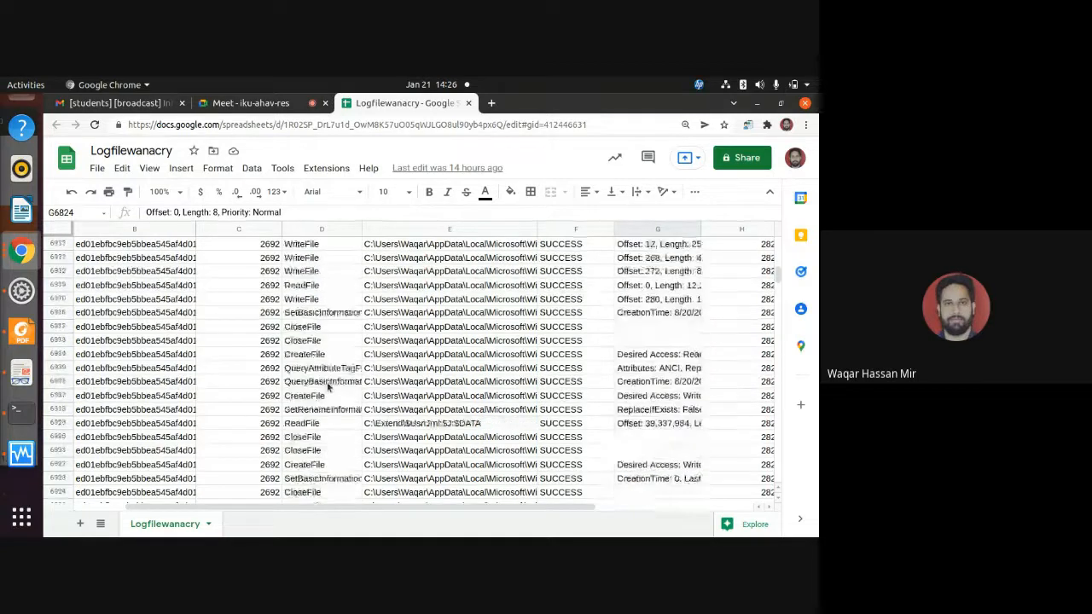
{"action": "scroll", "coordinate": [326, 386], "scroll_direction": "down", "scroll_amount": 10}
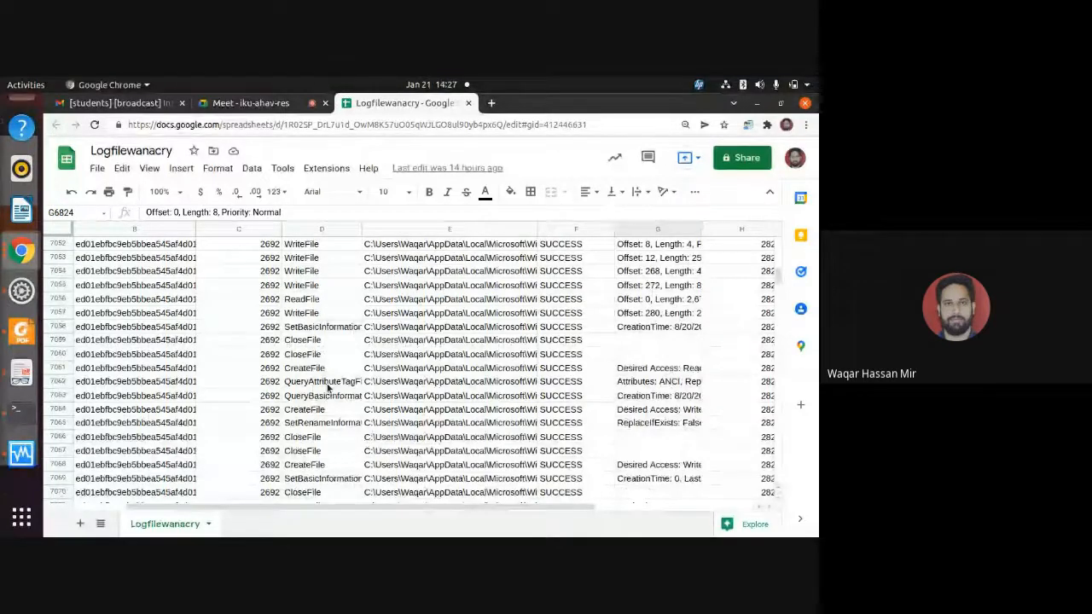
{"action": "scroll", "coordinate": [327, 389], "scroll_direction": "up", "scroll_amount": 3}
{"action": "scroll", "coordinate": [327, 388], "scroll_direction": "up", "scroll_amount": 20}
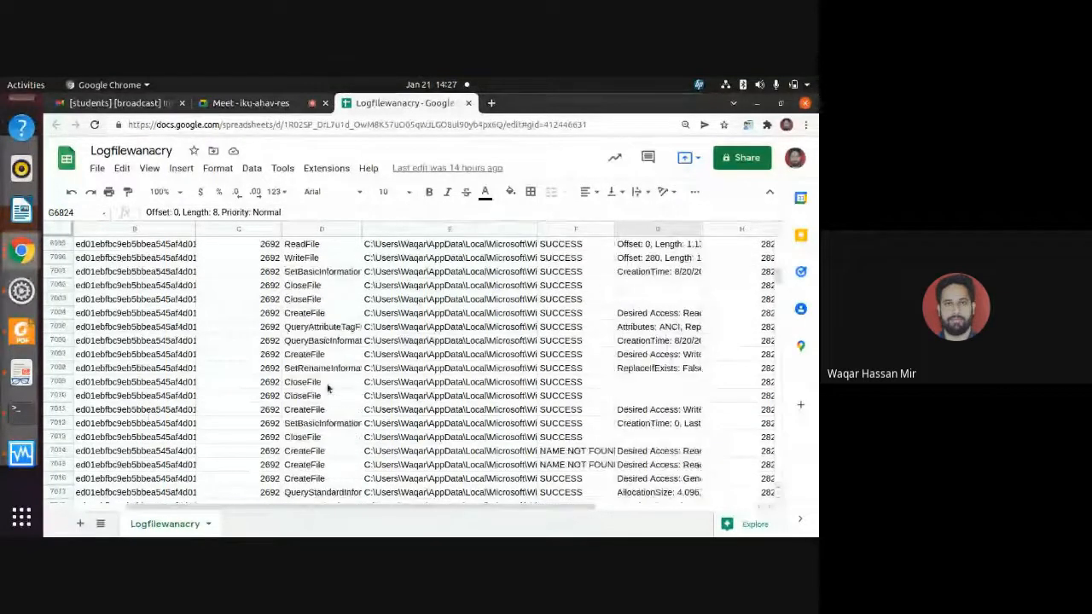
{"action": "scroll", "coordinate": [327, 388], "scroll_direction": "up", "scroll_amount": 18}
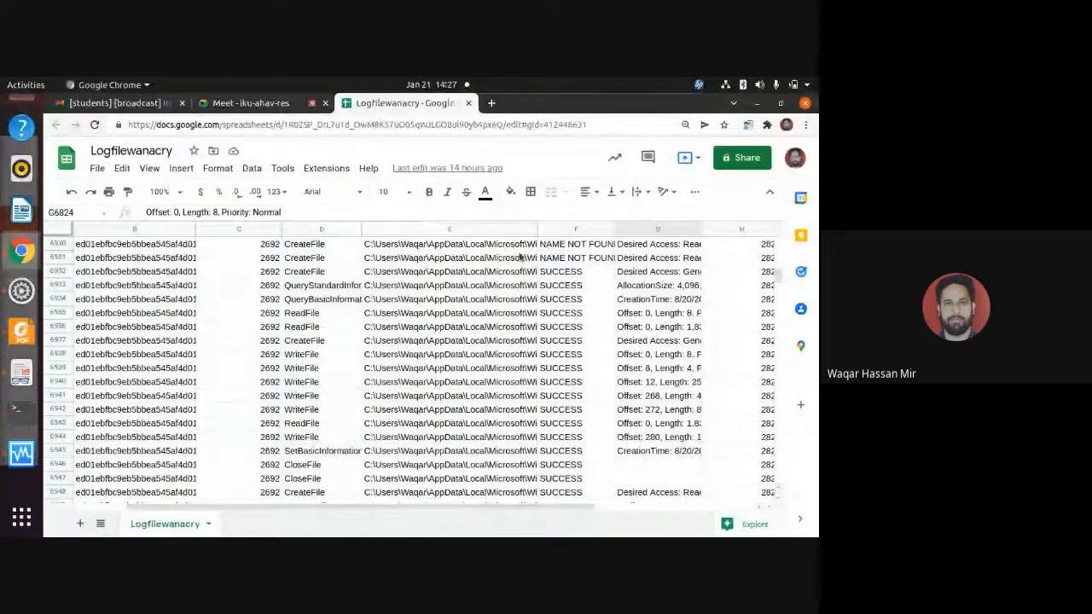
Move the spreadsheet window aside to uncover the ransom note in the VirtualBox Windows machine.
{"action": "left_click_drag", "start_coordinate": [581, 113], "coordinate": [75, 253]}
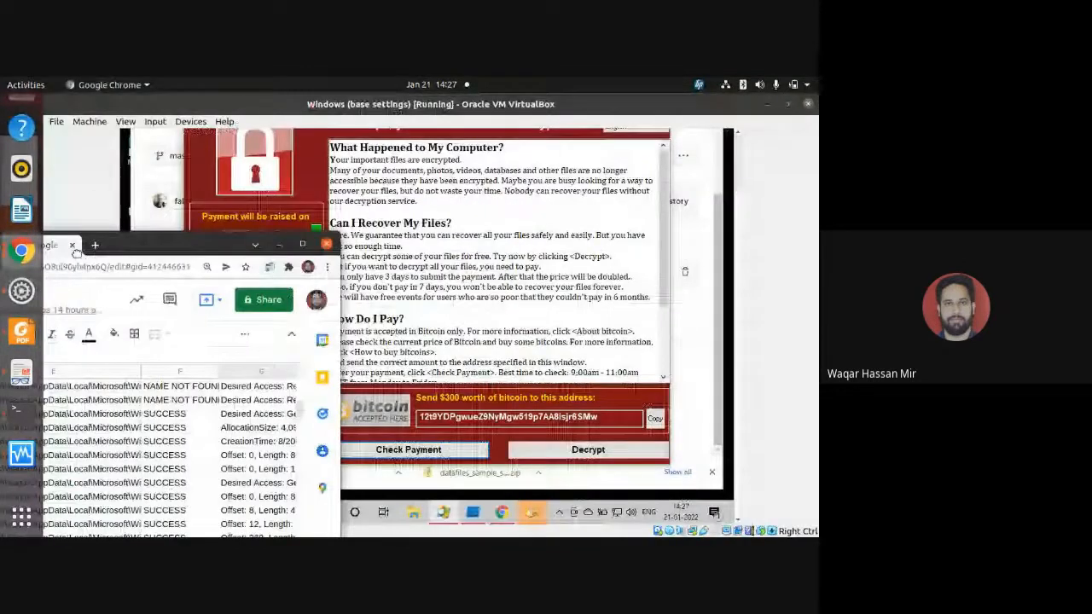